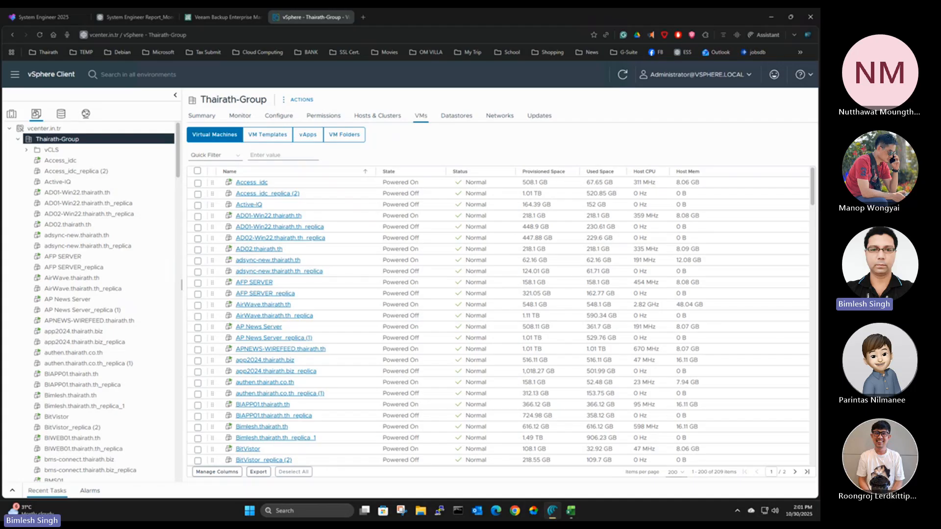
Switch to the Veeam server desktop and reopen the Backup & Replication console connected to localhost
{"action": "key", "text": "ctrl+super+Right"}
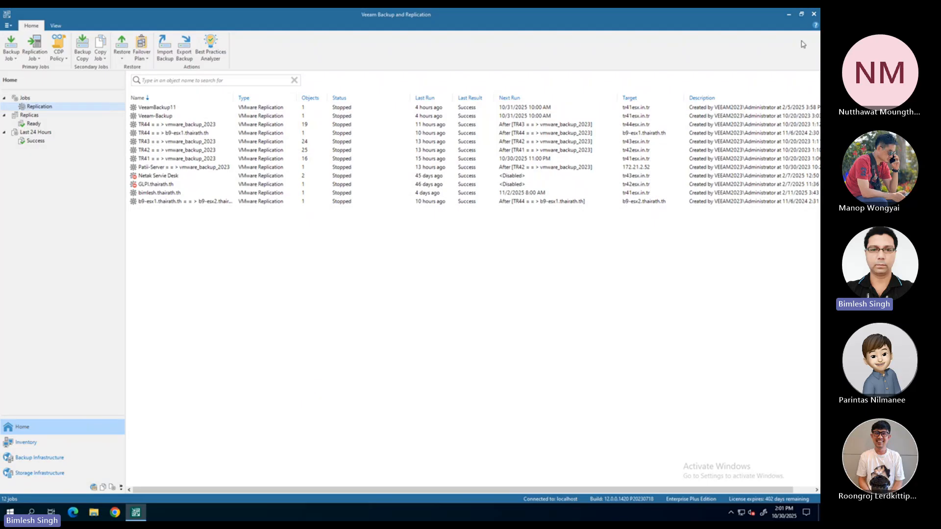
{"action": "left_click", "coordinate": [813, 15]}
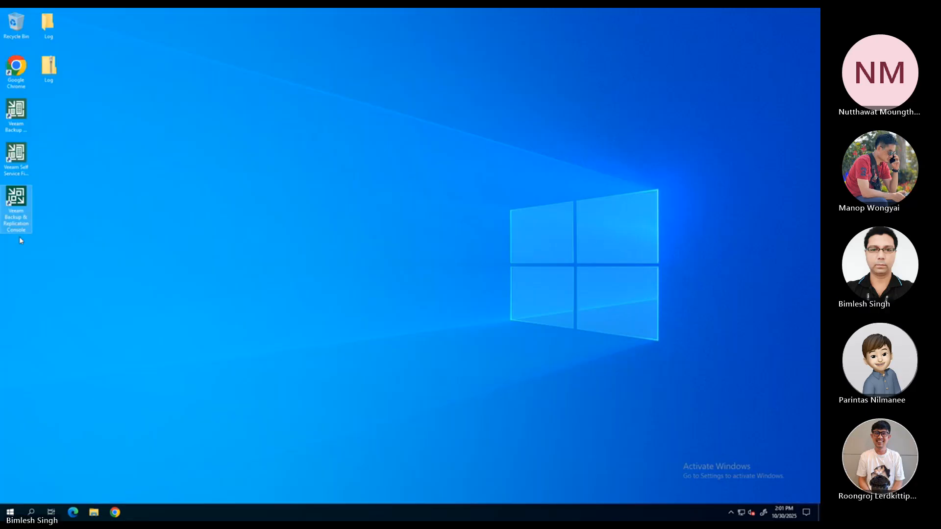
{"action": "double_click", "coordinate": [19, 200]}
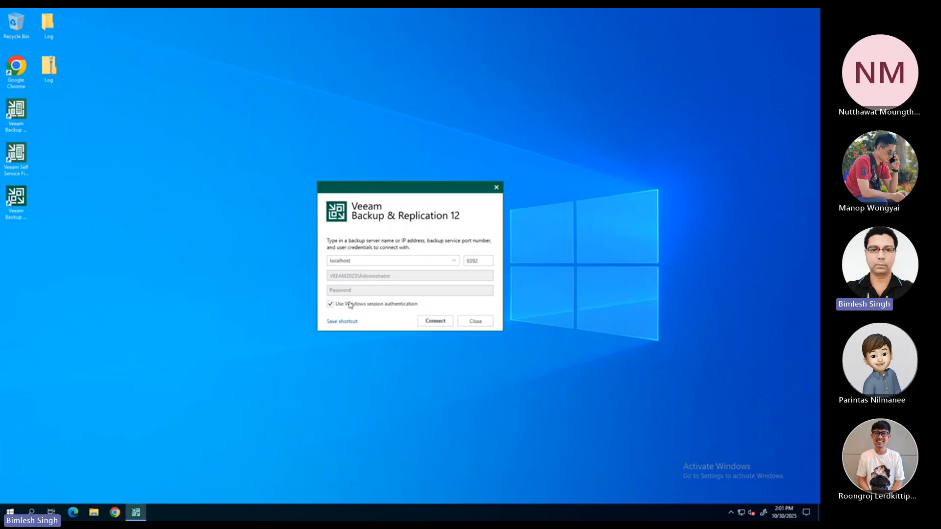
{"action": "left_click", "coordinate": [432, 326]}
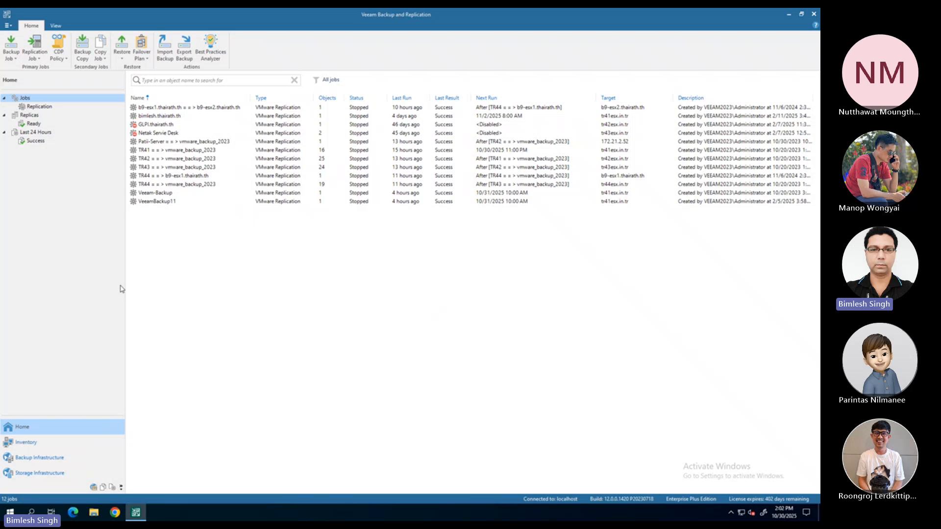
Display the Standalone Hosts group under VMware vSphere in the inventory
{"action": "left_click", "coordinate": [27, 443]}
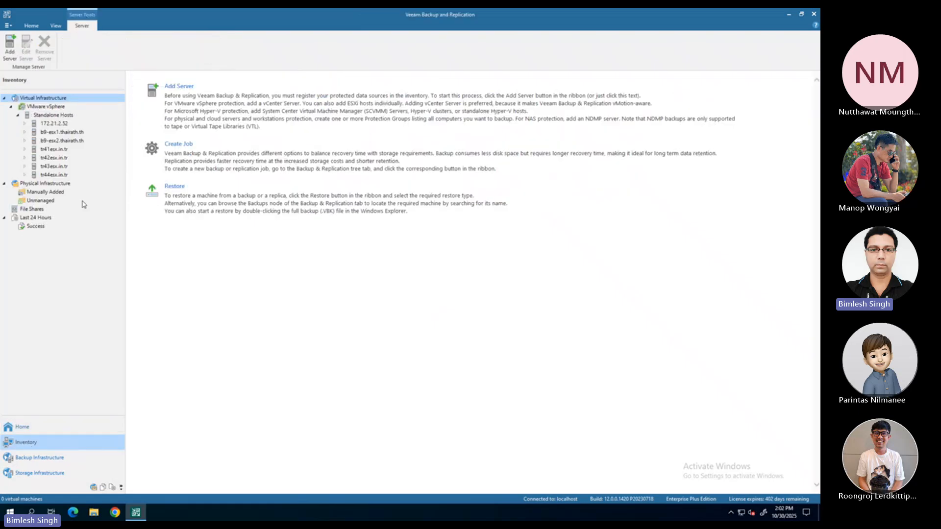
{"action": "left_click", "coordinate": [51, 108]}
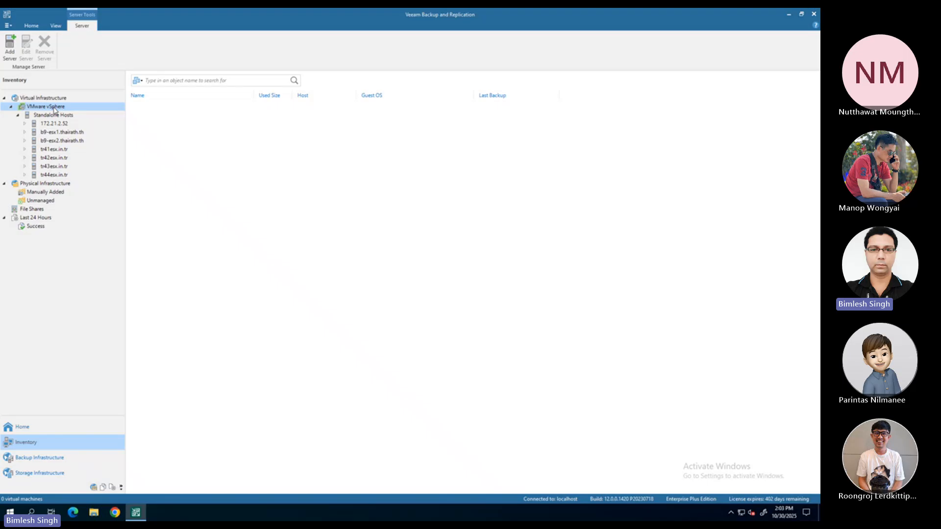
{"action": "left_click", "coordinate": [56, 117]}
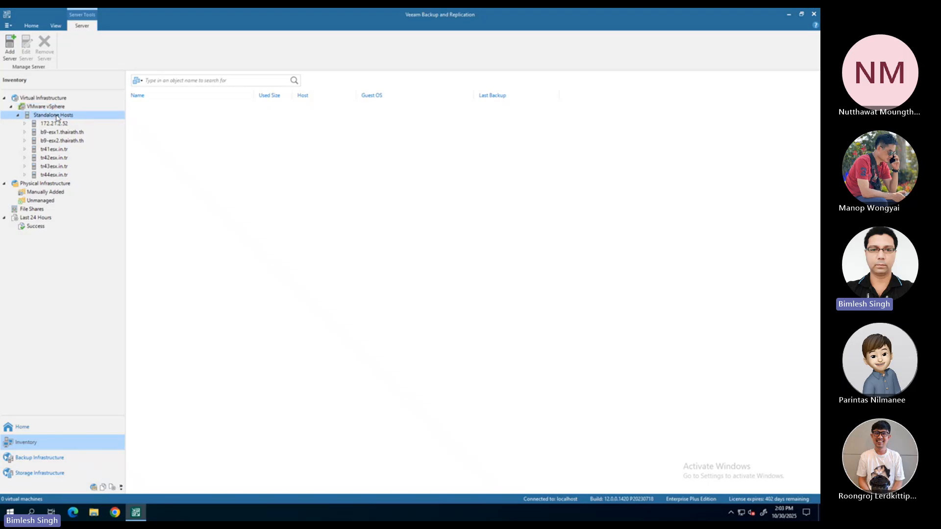
Start adding a VMware server to the standalone hosts with the address 172.21.2.52 and proceed to its credentials
{"action": "right_click", "coordinate": [64, 117]}
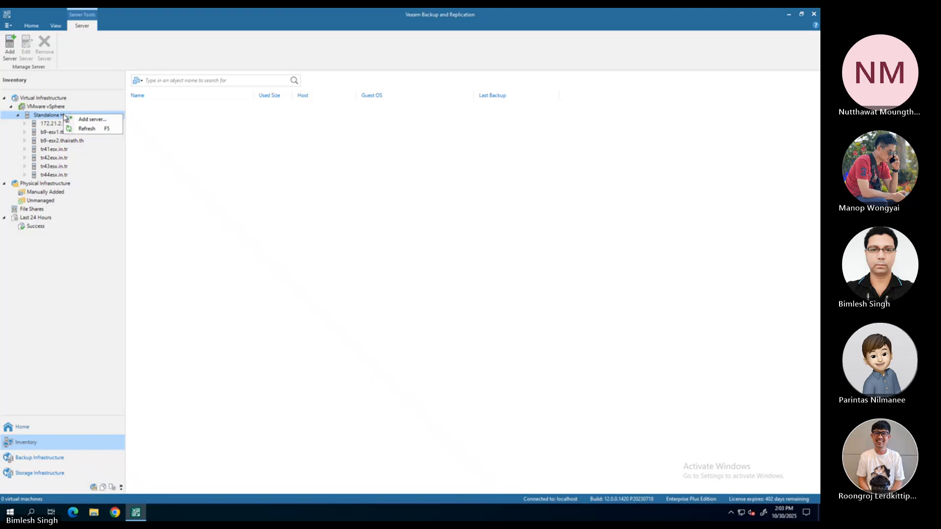
{"action": "left_click", "coordinate": [100, 119]}
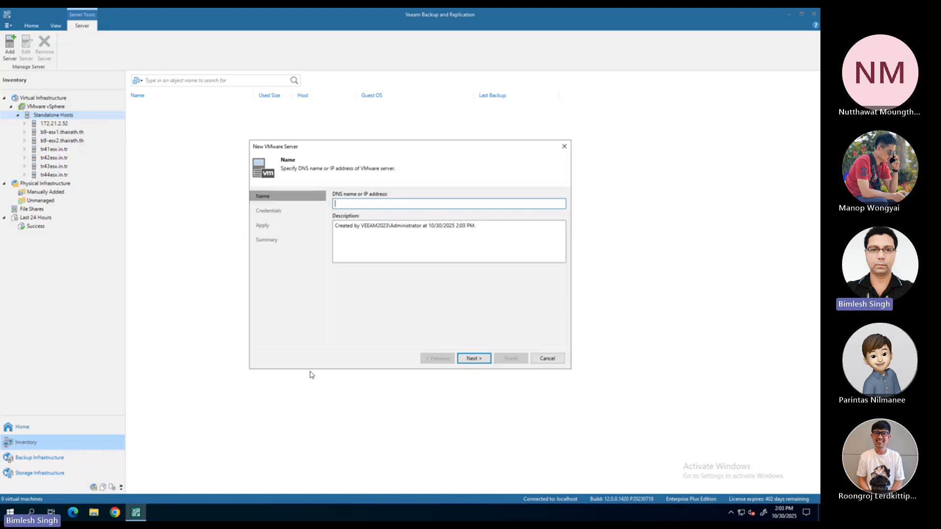
{"action": "type", "text": "172.2"}
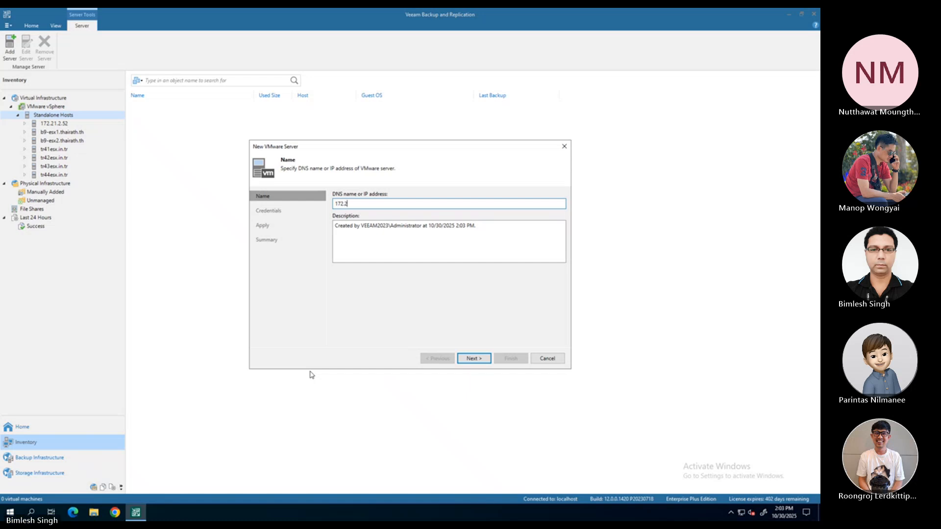
{"action": "type", "text": "1.2.52"}
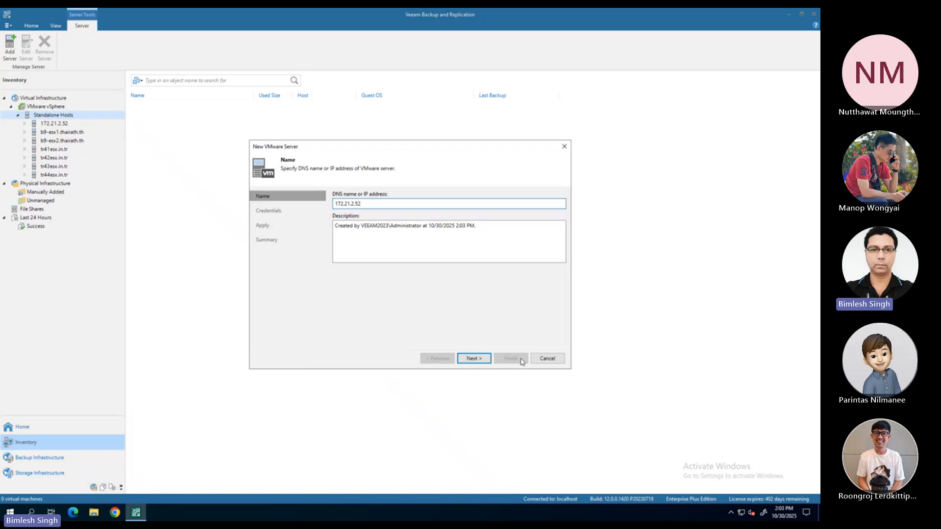
{"action": "left_click", "coordinate": [482, 363]}
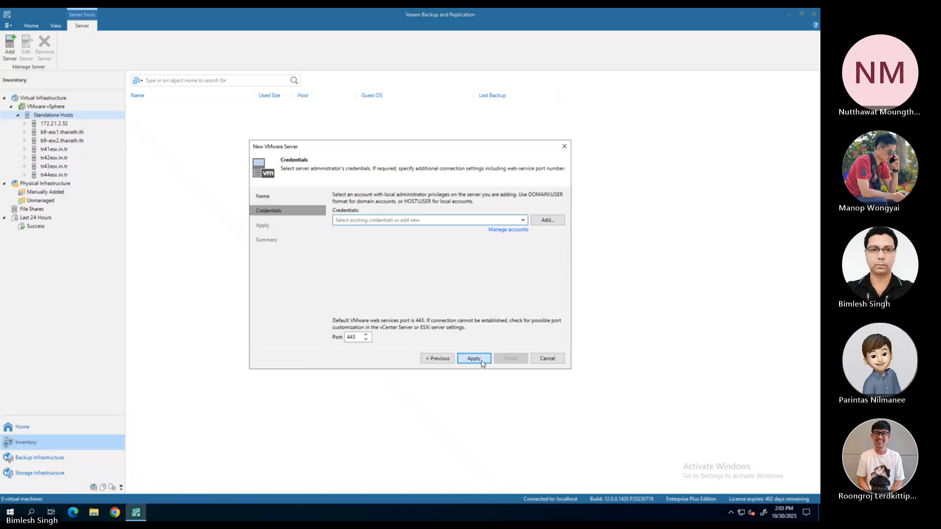
Choose the existing root credentials last edited 386 days ago for the new server and exit without applying changes
{"action": "left_click", "coordinate": [523, 220]}
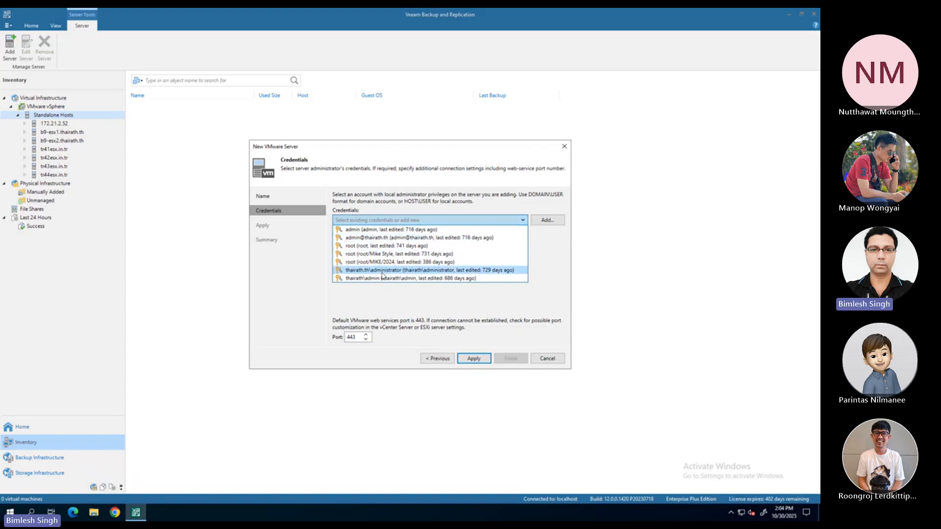
{"action": "left_click", "coordinate": [419, 262]}
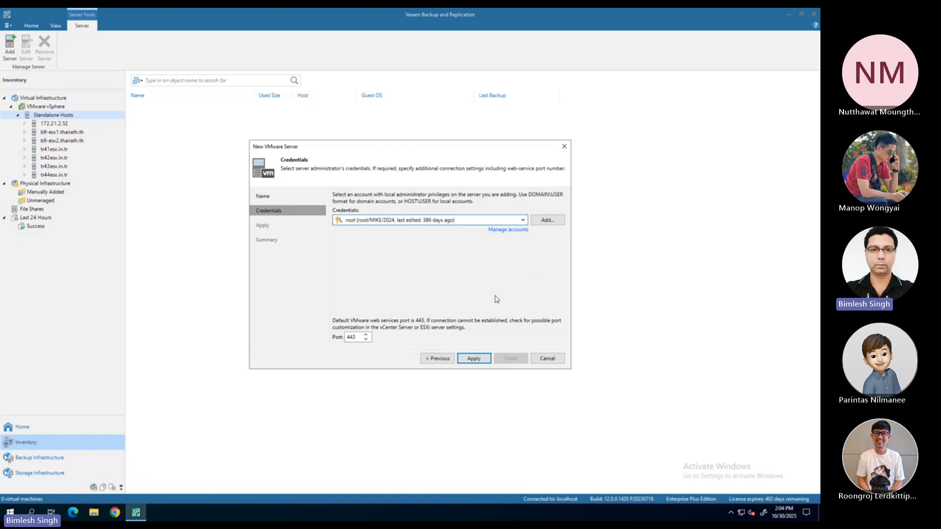
{"action": "left_click", "coordinate": [545, 360]}
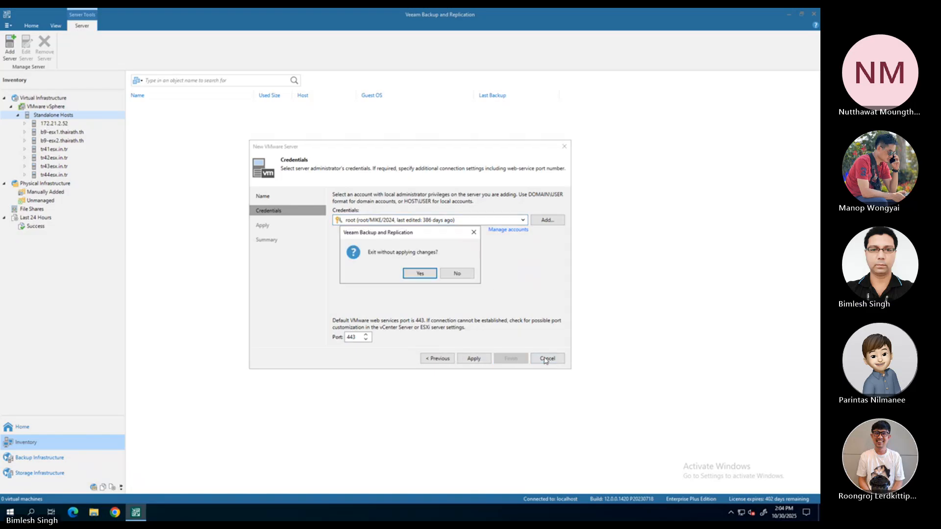
{"action": "left_click", "coordinate": [429, 275]}
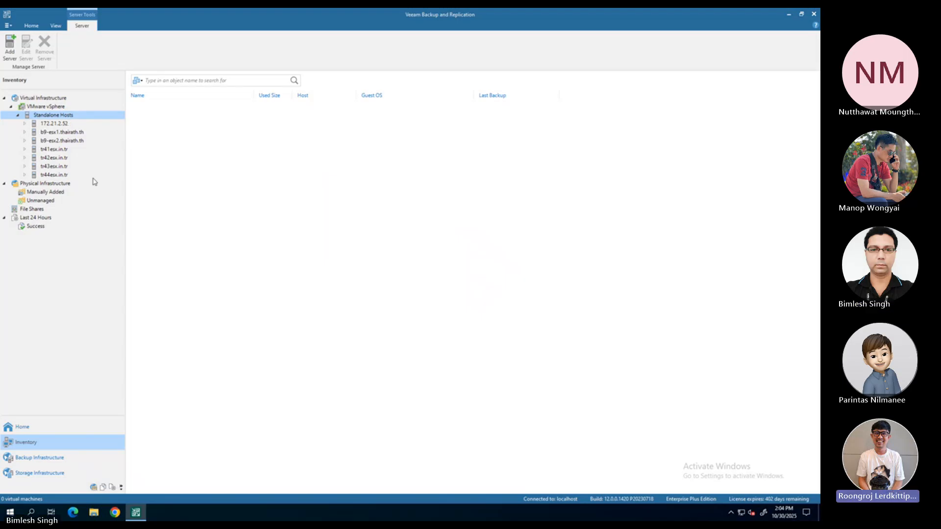
Start adding another standalone VMware server with 172.21.1.2.52 as its address and proceed to its credentials
{"action": "right_click", "coordinate": [67, 118]}
{"action": "left_click", "coordinate": [89, 121]}
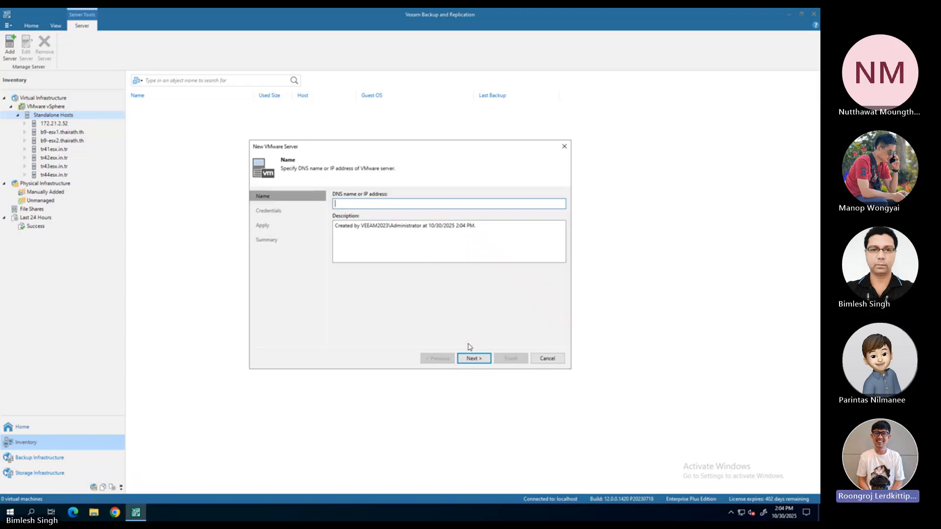
{"action": "type", "text": "172.21.1.2.52"}
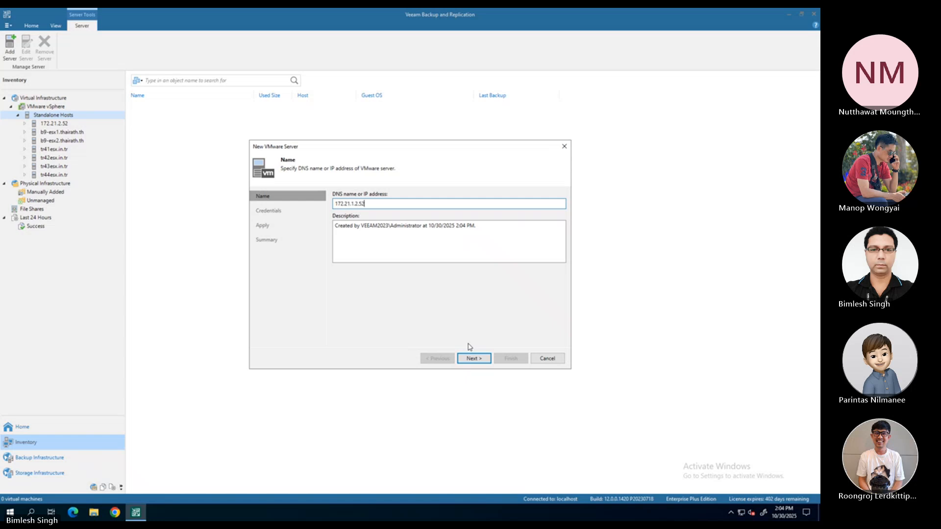
{"action": "left_click", "coordinate": [482, 358]}
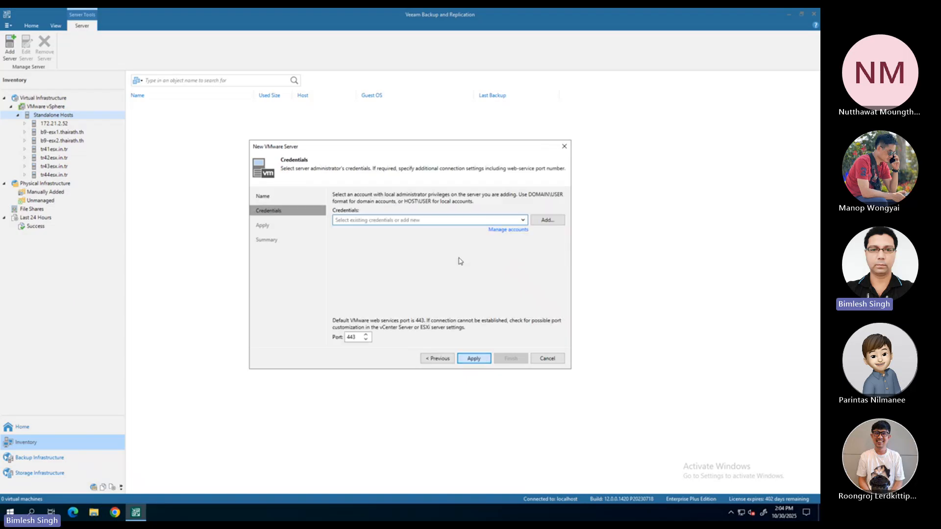
Start a new standard credential from the account manager with the username root and enter the account password
{"action": "left_click", "coordinate": [525, 221]}
{"action": "left_click", "coordinate": [398, 294]}
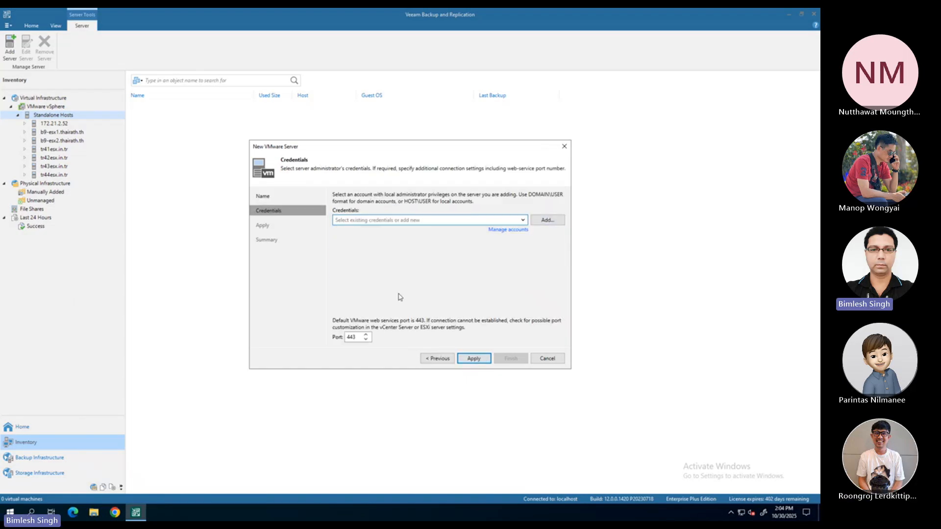
{"action": "left_click", "coordinate": [505, 230]}
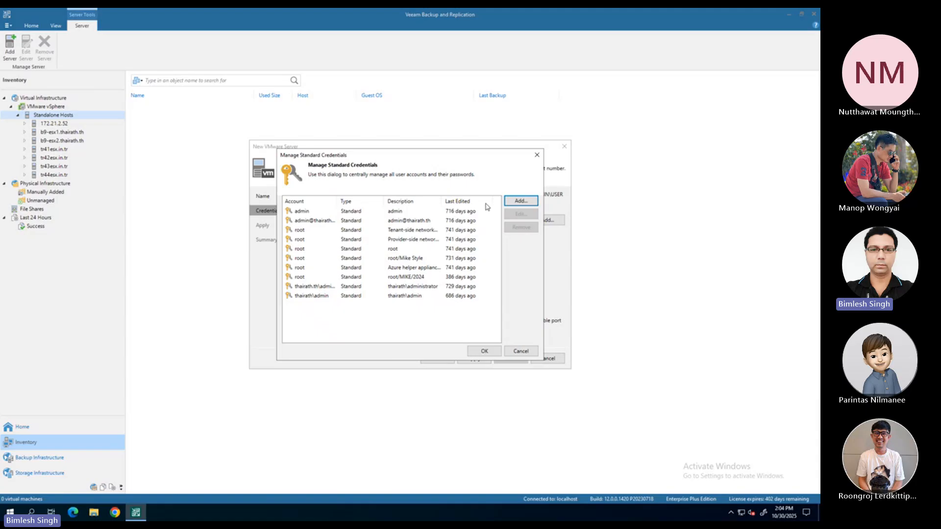
{"action": "left_click", "coordinate": [520, 201]}
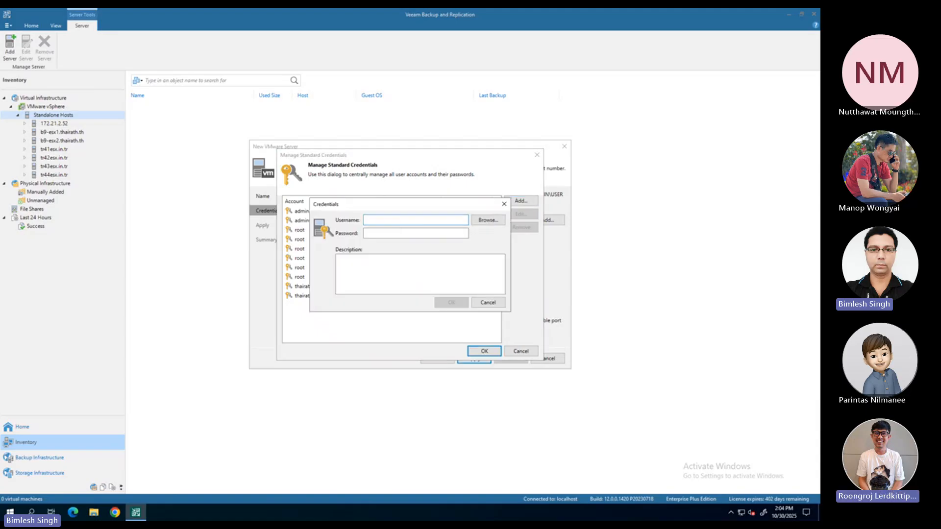
{"action": "type", "text": "root"}
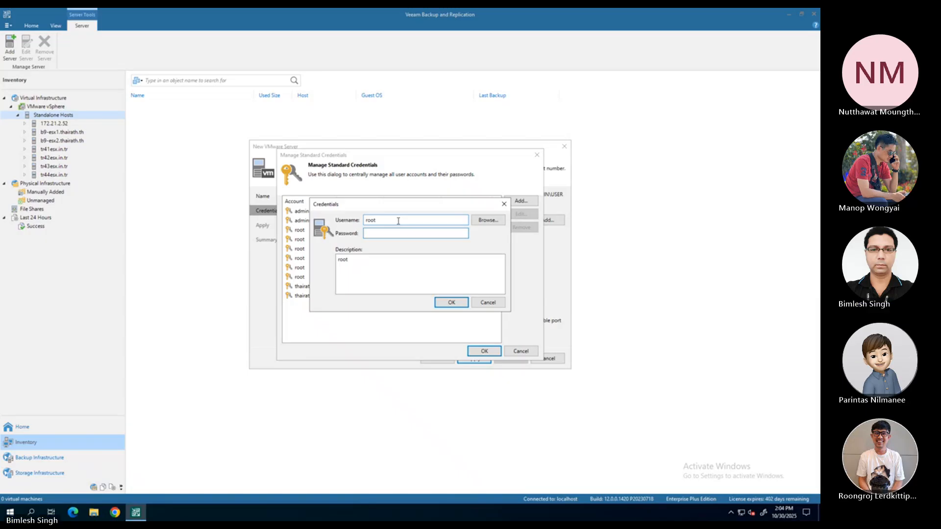
{"action": "key", "text": "Tab"}
{"action": "type", "text": "••"}
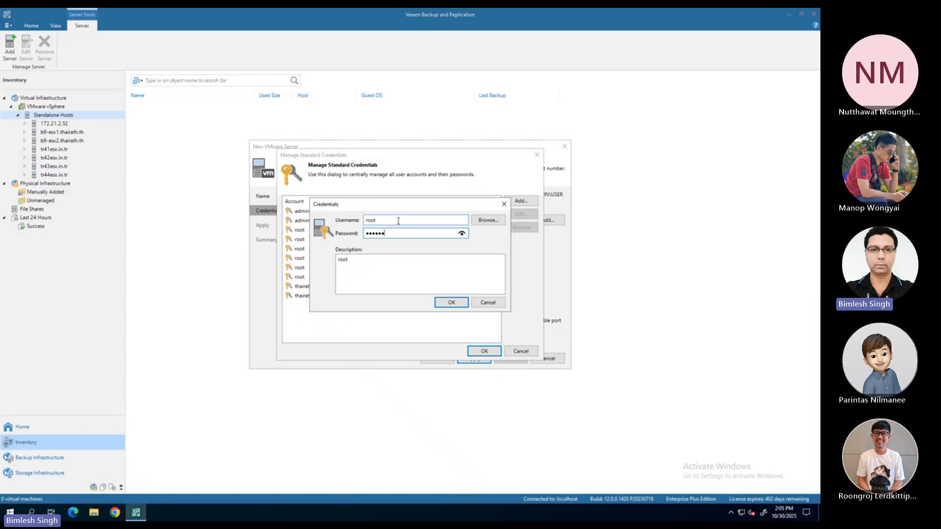
{"action": "type", "text": "•"}
Append @ and an identifying name to the new root credential's description, and cancel creating the credential
{"action": "key", "text": "Tab"}
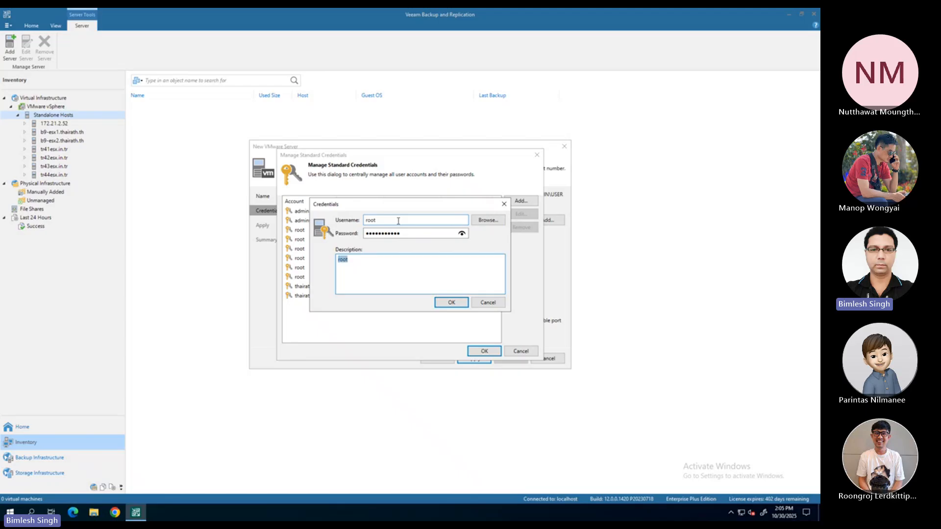
{"action": "key", "text": "End"}
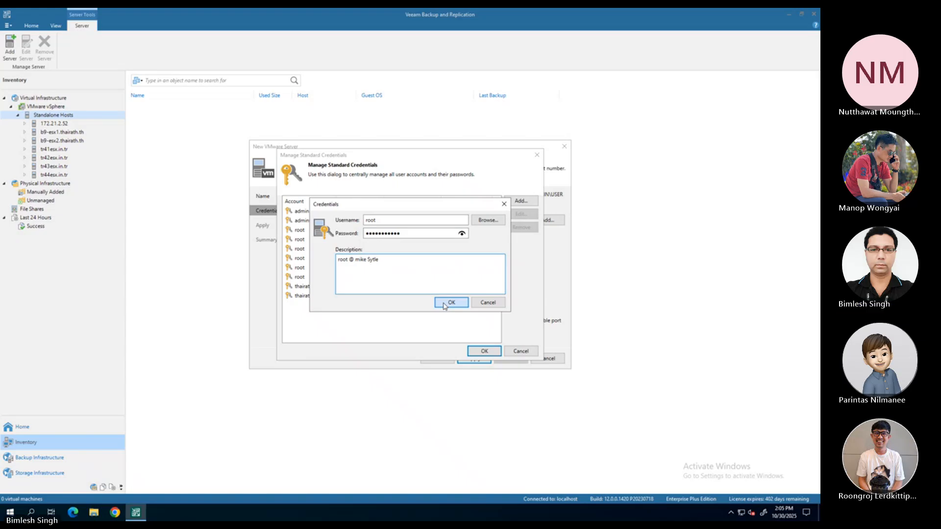
{"action": "left_click", "coordinate": [485, 304]}
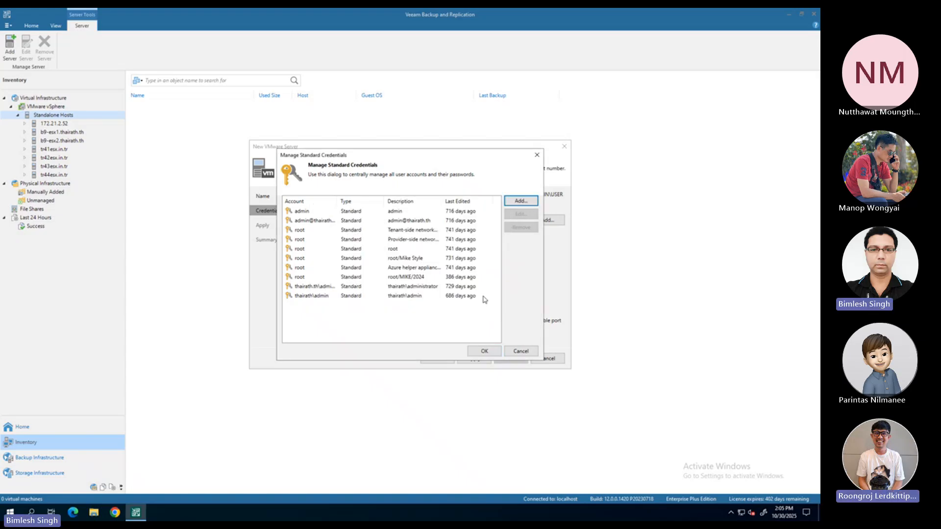
Close the credentials manager, select the root credentials last edited 731 days ago for the server, and exit without applying changes
{"action": "left_click", "coordinate": [304, 231]}
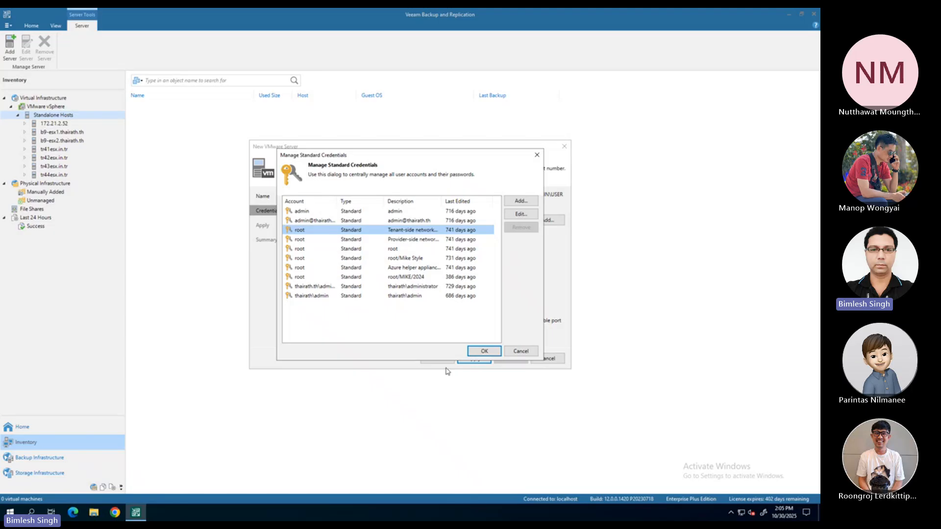
{"action": "left_click", "coordinate": [483, 351]}
{"action": "left_click", "coordinate": [373, 219]}
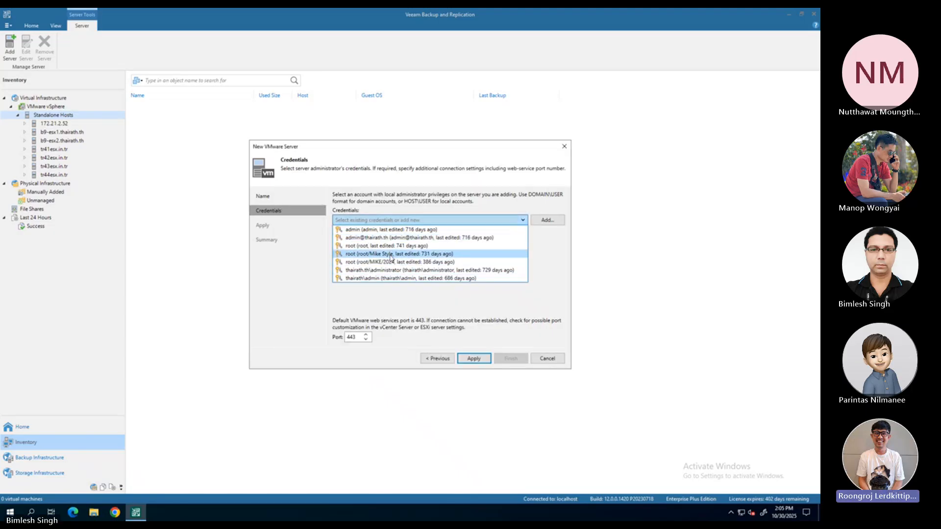
{"action": "left_click", "coordinate": [380, 254]}
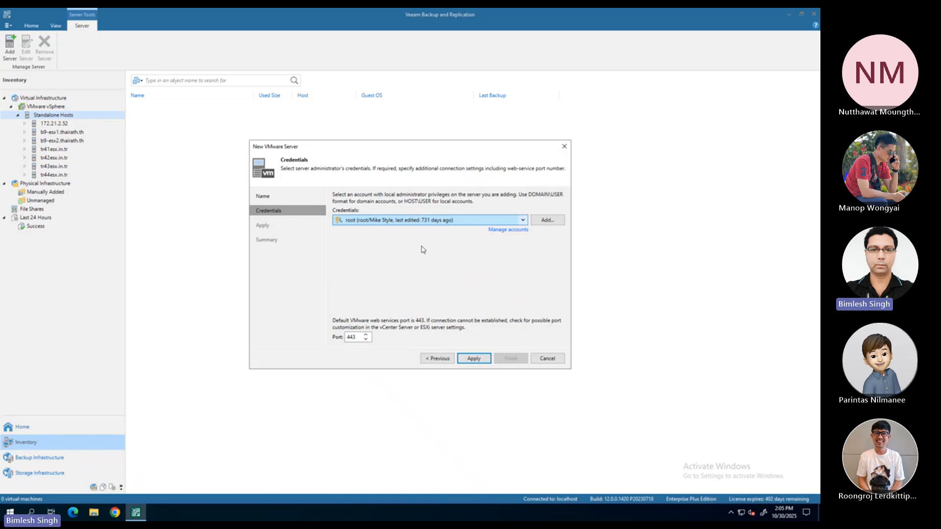
{"action": "left_click", "coordinate": [551, 359]}
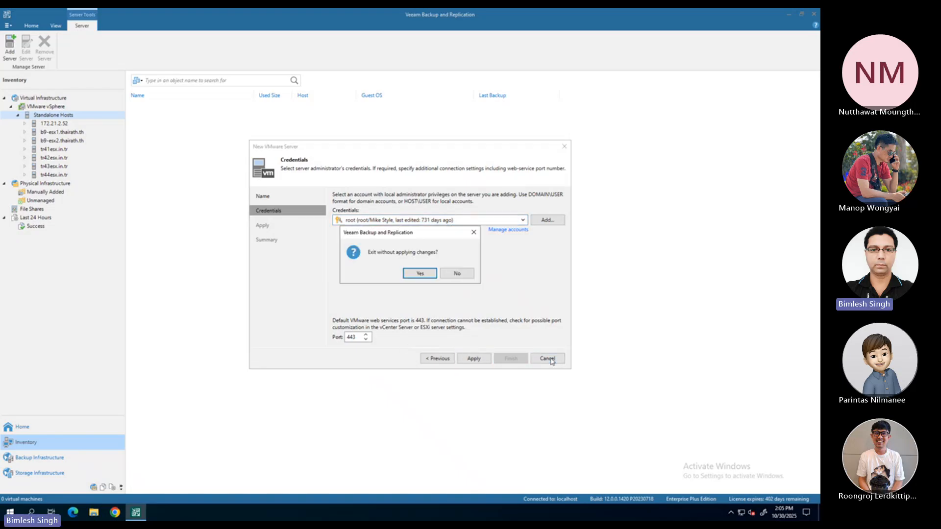
{"action": "left_click", "coordinate": [420, 275]}
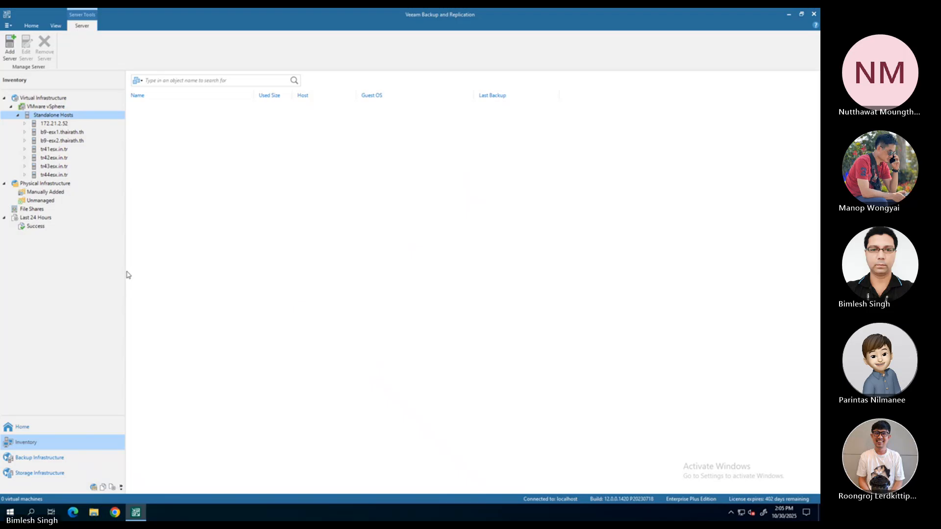
View the virtual machines on hosts tr41esx.in.tr and tr42esx.in.tr, and return to the jobs list
{"action": "left_click", "coordinate": [50, 150]}
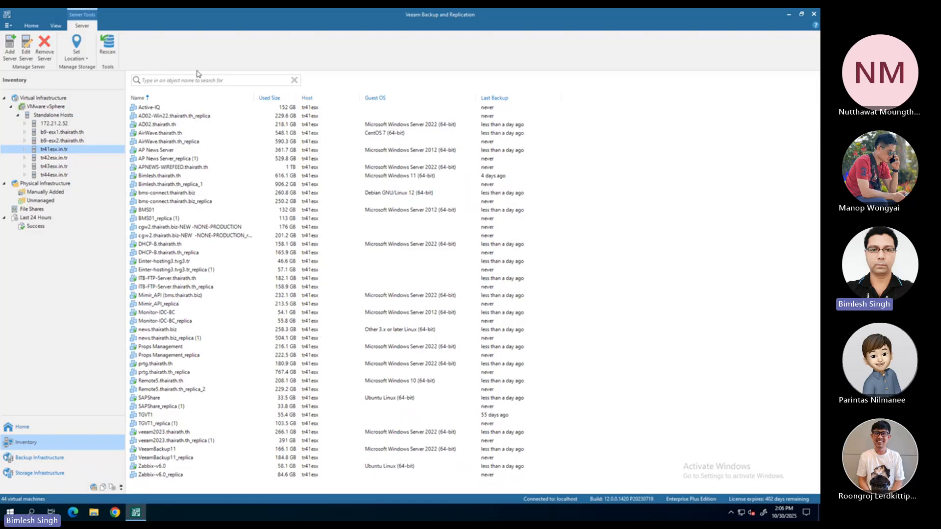
{"action": "left_click", "coordinate": [55, 158]}
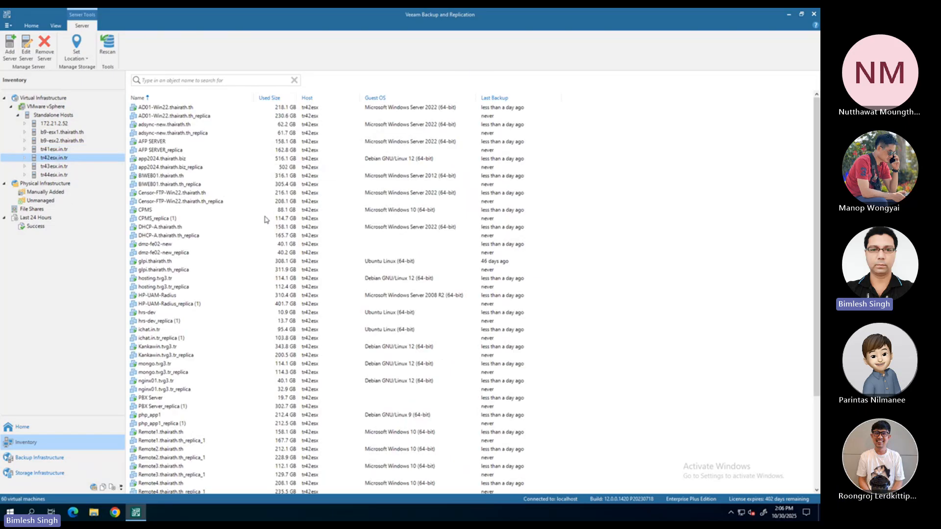
{"action": "left_click", "coordinate": [22, 427]}
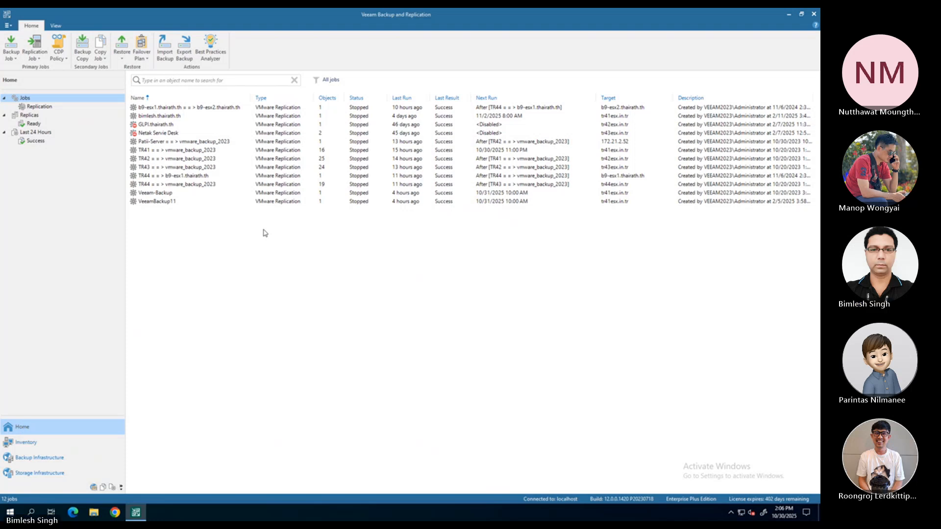
View the inventory of VMware hosts, the replication jobs list and the Storage Infrastructure page
{"action": "left_click", "coordinate": [34, 444]}
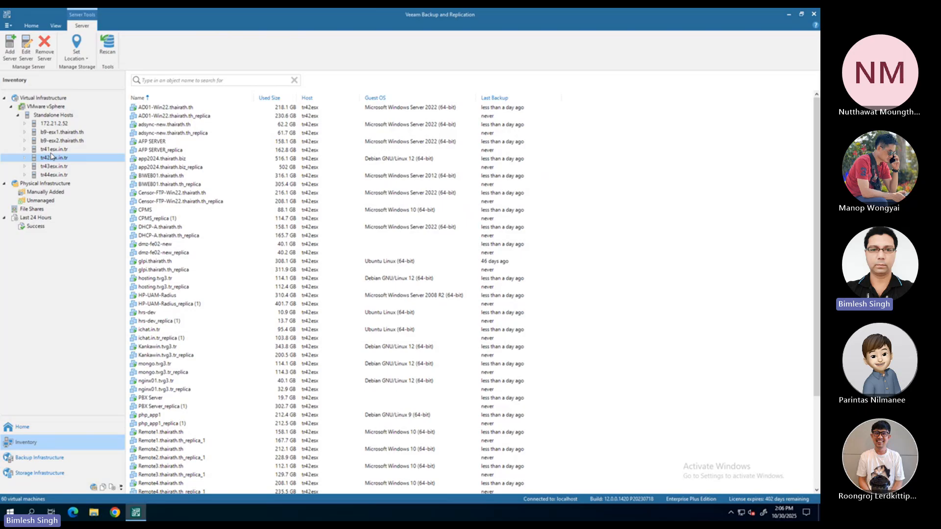
{"action": "left_click", "coordinate": [27, 431]}
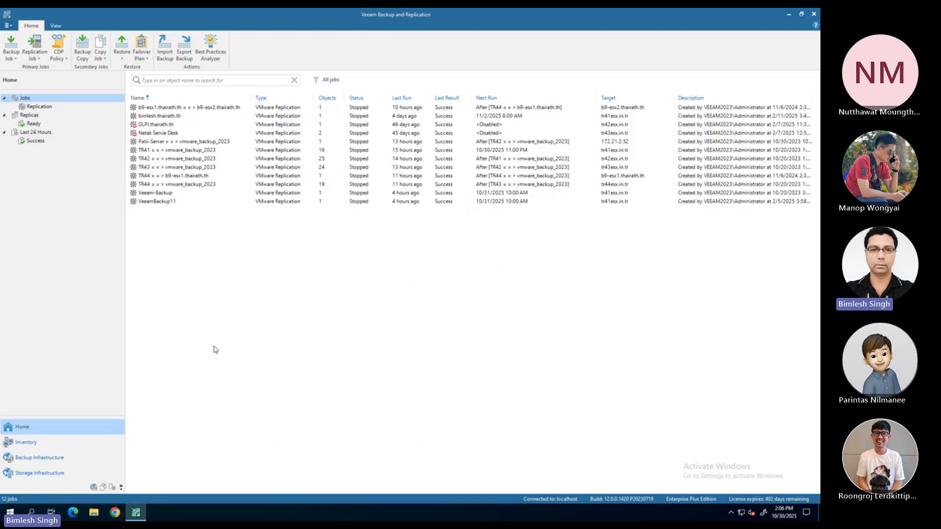
{"action": "left_click", "coordinate": [52, 477]}
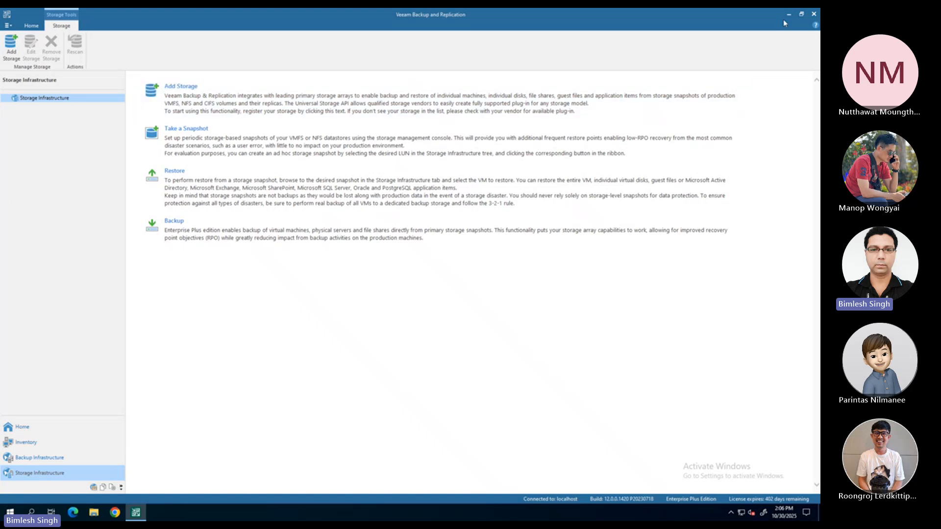
Switch from the veeam2023 remote session to the vSphere Client and view the vcenter.in.tr hosts and datastores
{"action": "mouse_move", "coordinate": [623, 9]}
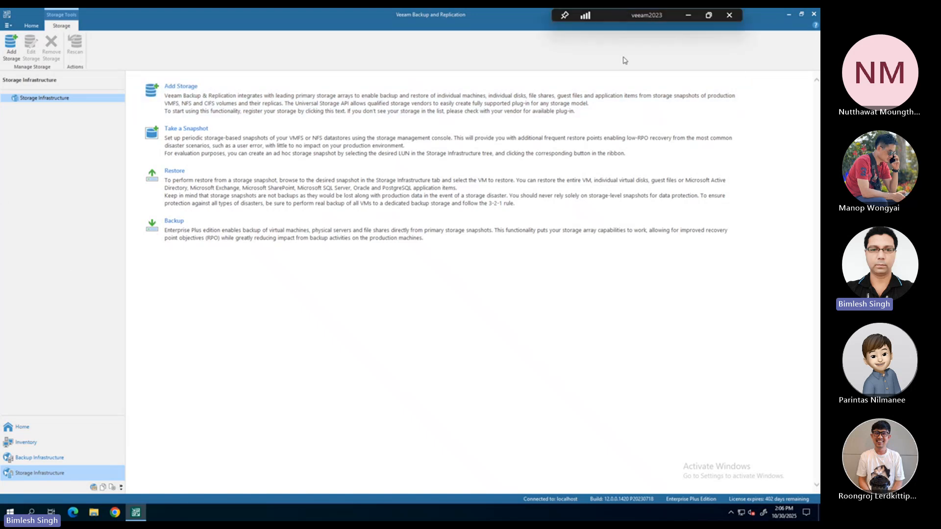
{"action": "left_click", "coordinate": [689, 17]}
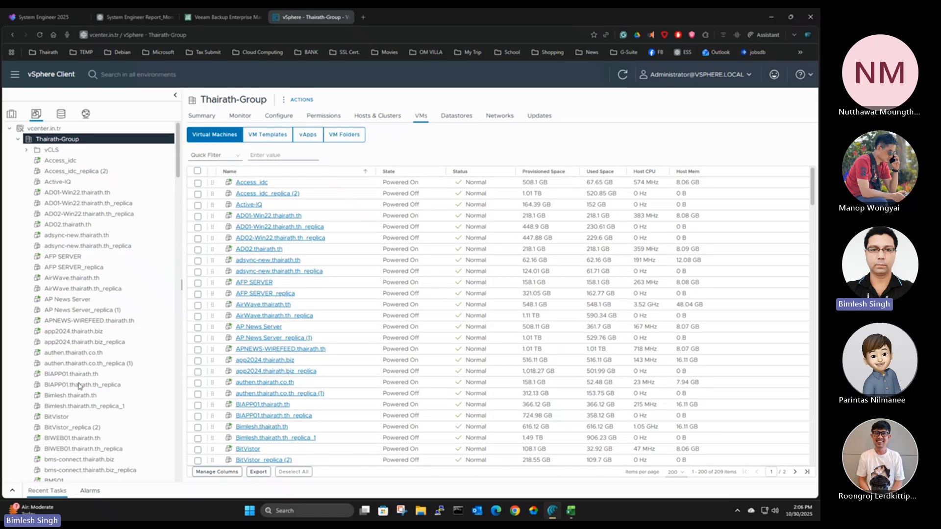
{"action": "left_click", "coordinate": [11, 114]}
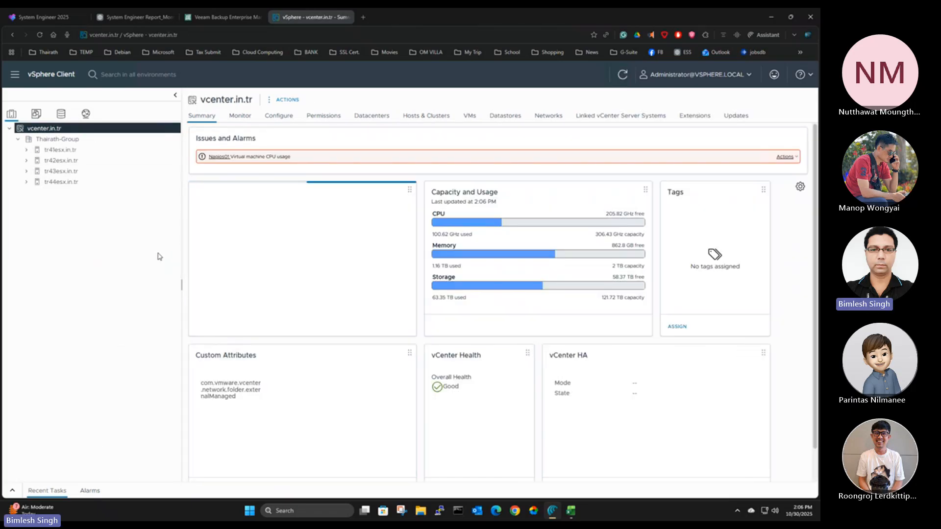
{"action": "left_click", "coordinate": [61, 114]}
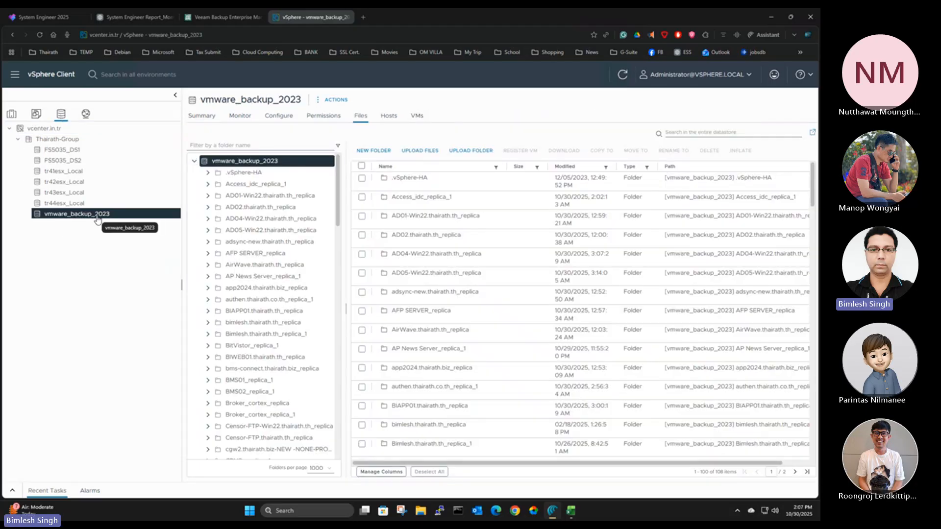
Start a new datastore for the Thairath-Group datacenter with type NFS and version NFS 4.1
{"action": "right_click", "coordinate": [57, 140]}
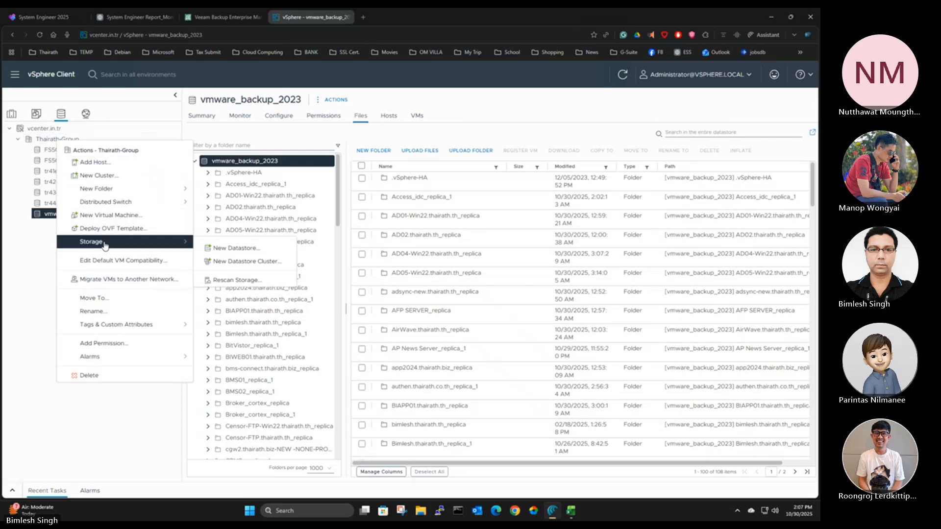
{"action": "left_click", "coordinate": [101, 246]}
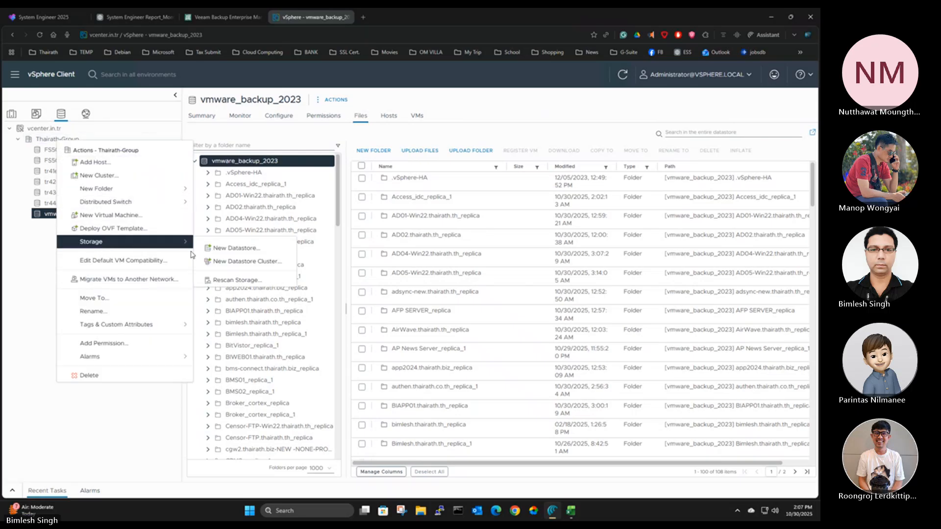
{"action": "left_click", "coordinate": [253, 249]}
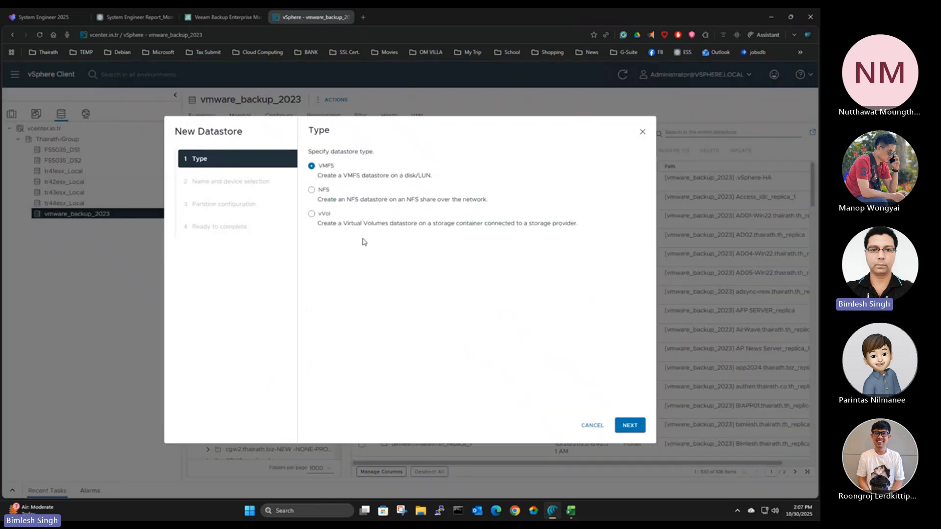
{"action": "left_click", "coordinate": [322, 194]}
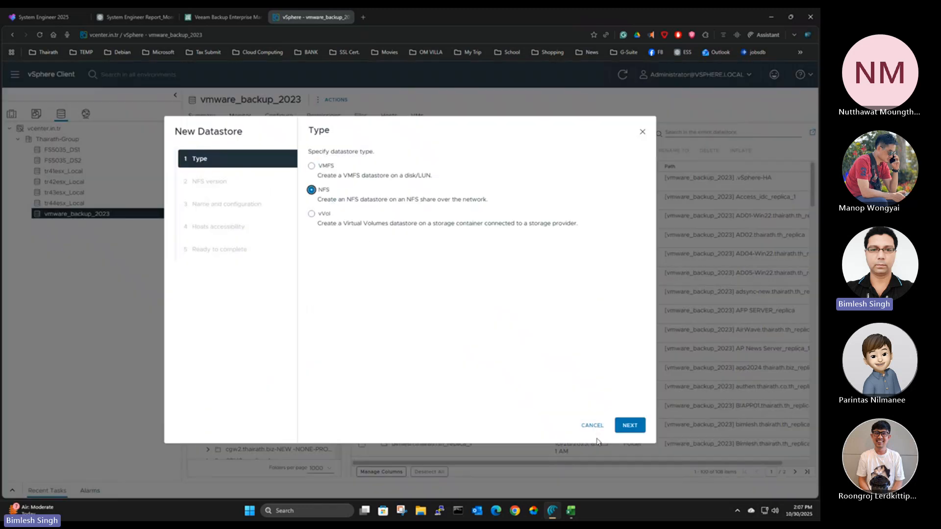
{"action": "left_click", "coordinate": [637, 426]}
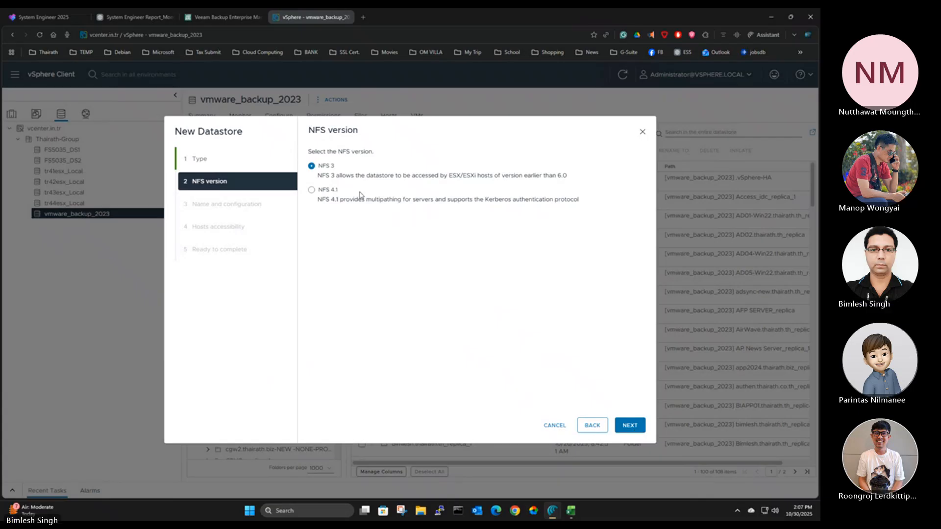
{"action": "left_click", "coordinate": [312, 190]}
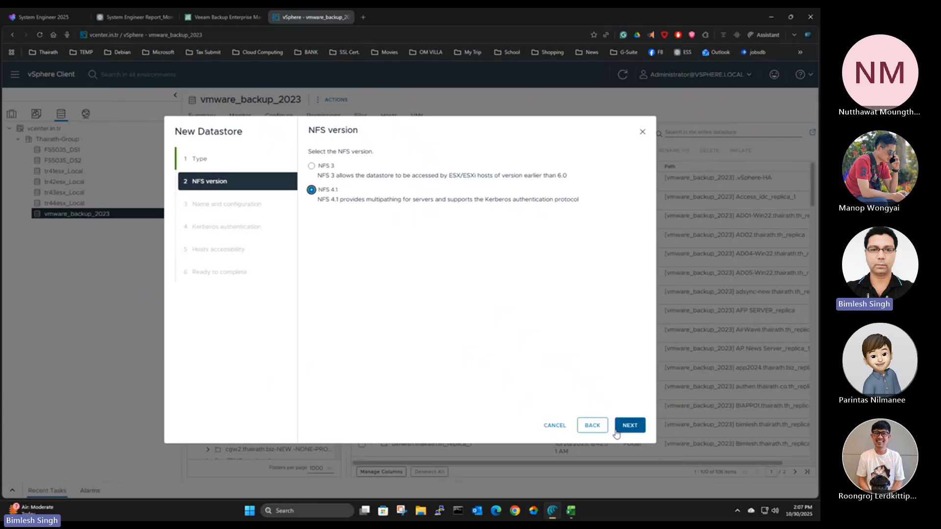
{"action": "left_click", "coordinate": [629, 425]}
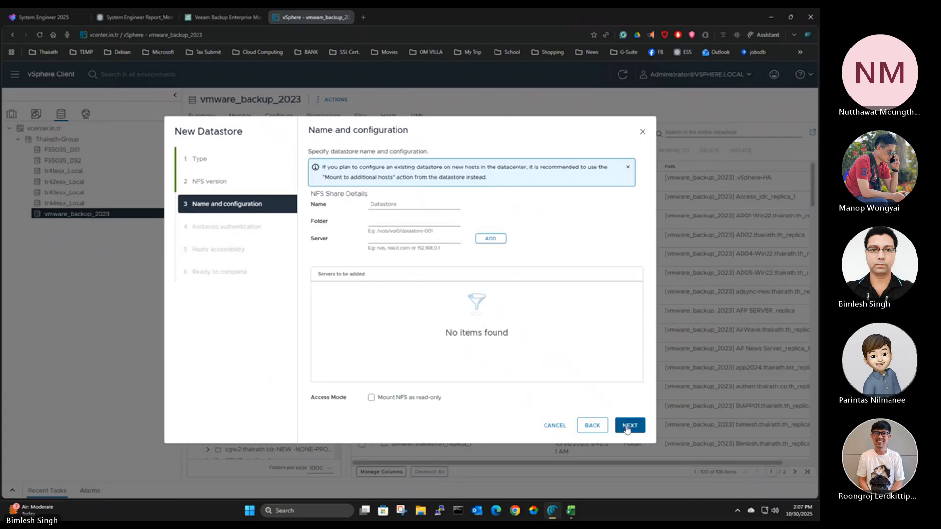
Enter 172.22.1.218 as the NFS share's server, leave the name and folder unfilled, and cancel the new datastore
{"action": "left_click", "coordinate": [408, 206]}
{"action": "left_click", "coordinate": [391, 223]}
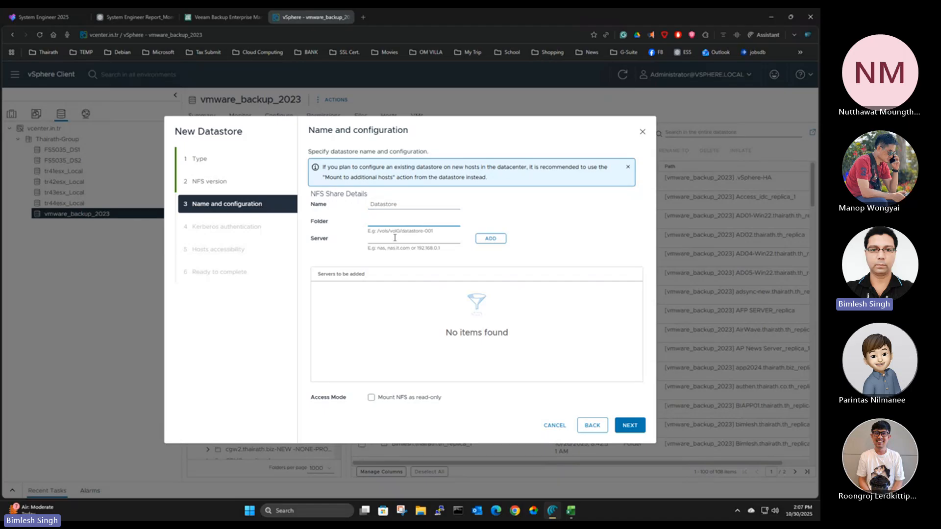
{"action": "left_click", "coordinate": [395, 239]}
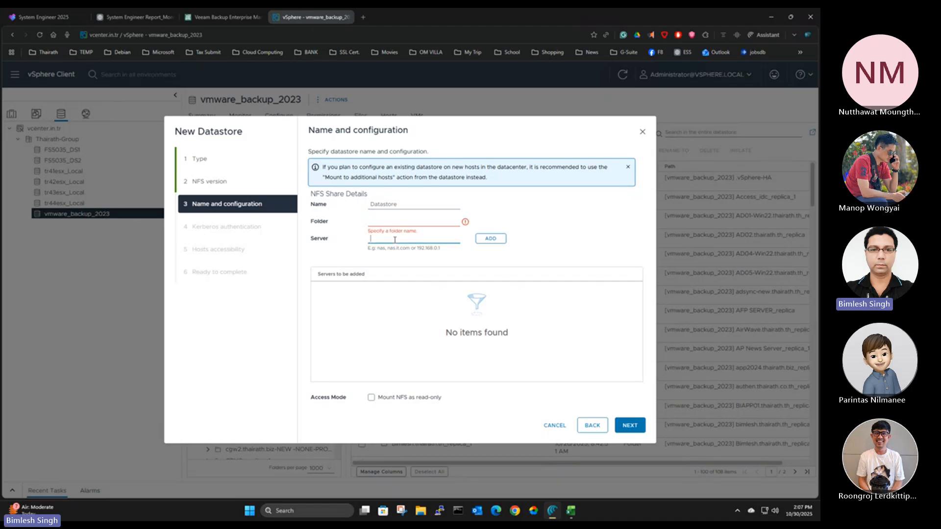
{"action": "type", "text": "172.22."}
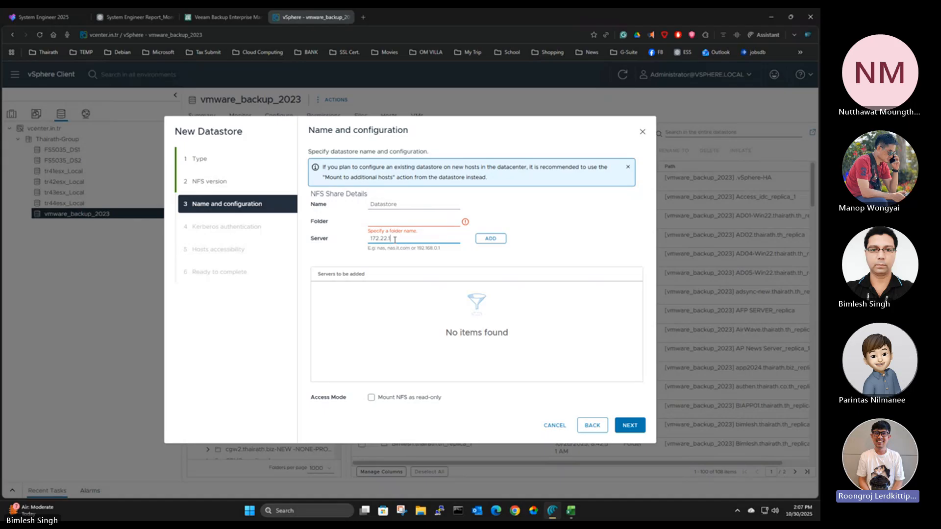
{"action": "type", "text": "18"}
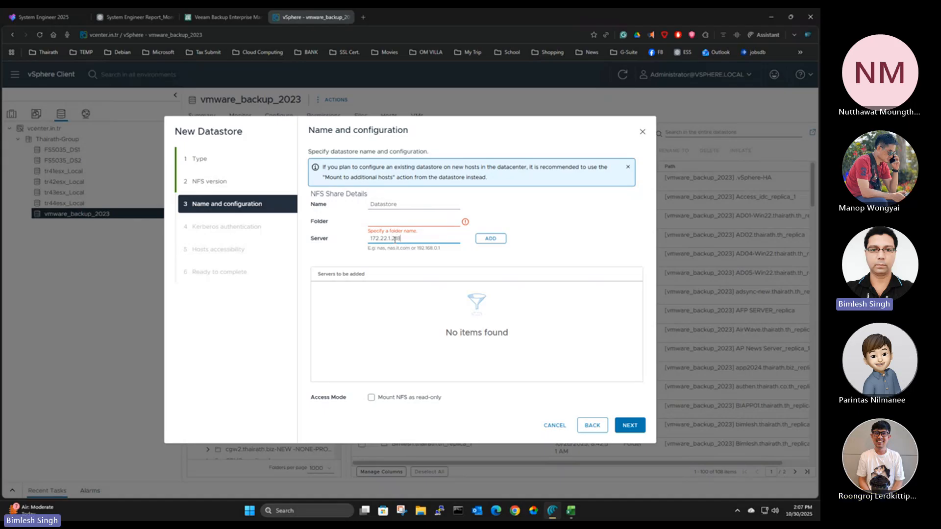
{"action": "left_click", "coordinate": [399, 222]}
{"action": "left_click", "coordinate": [555, 426]}
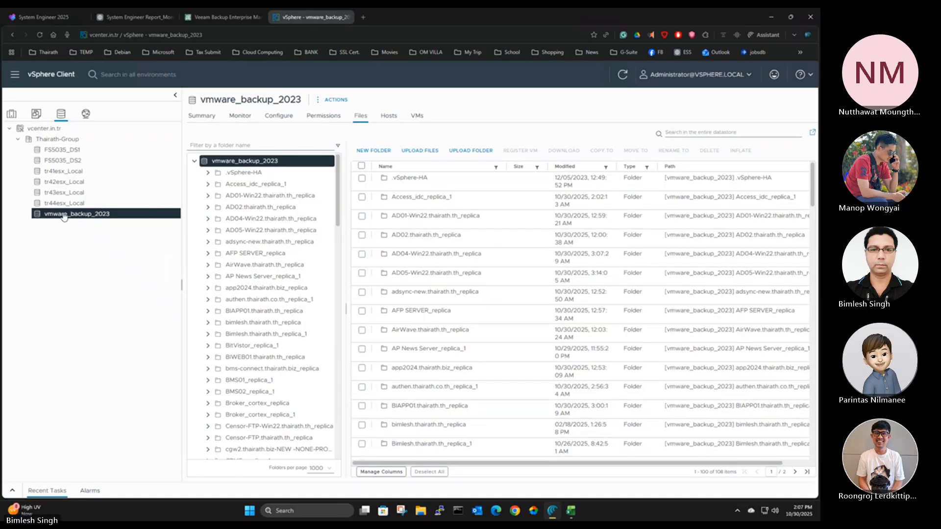
Show the summary of the vmware_backup_2023 datastore and highlight its folder path
{"action": "left_click", "coordinate": [190, 116]}
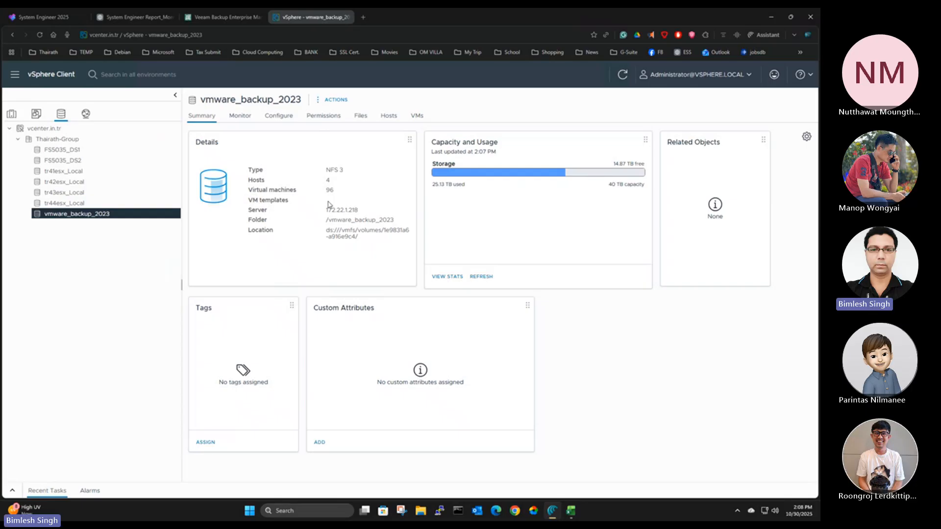
{"action": "left_click_drag", "start_coordinate": [342, 209], "coordinate": [396, 222]}
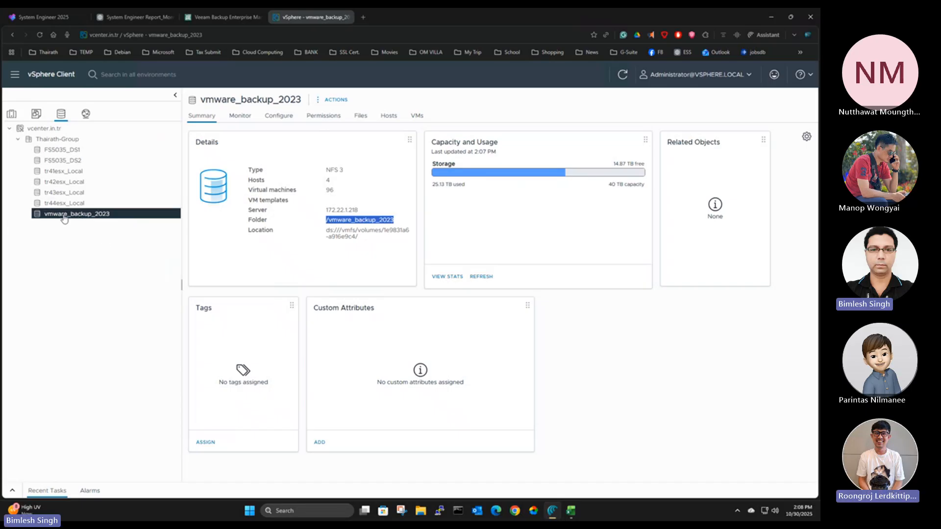
Review the datastores attached to hosts tr41esx.in.tr through tr44esx.in.tr, and return to the Thairath-Group virtual machines list
{"action": "left_click", "coordinate": [12, 114]}
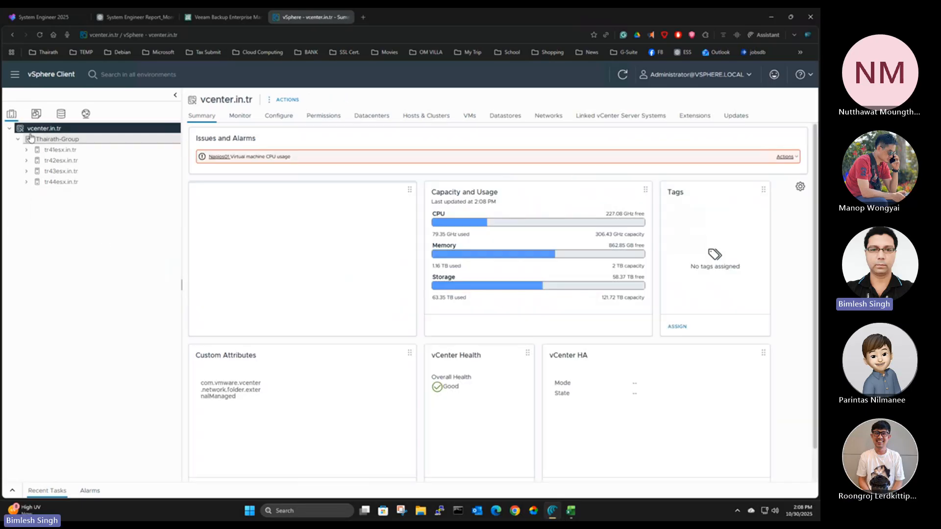
{"action": "left_click", "coordinate": [49, 151]}
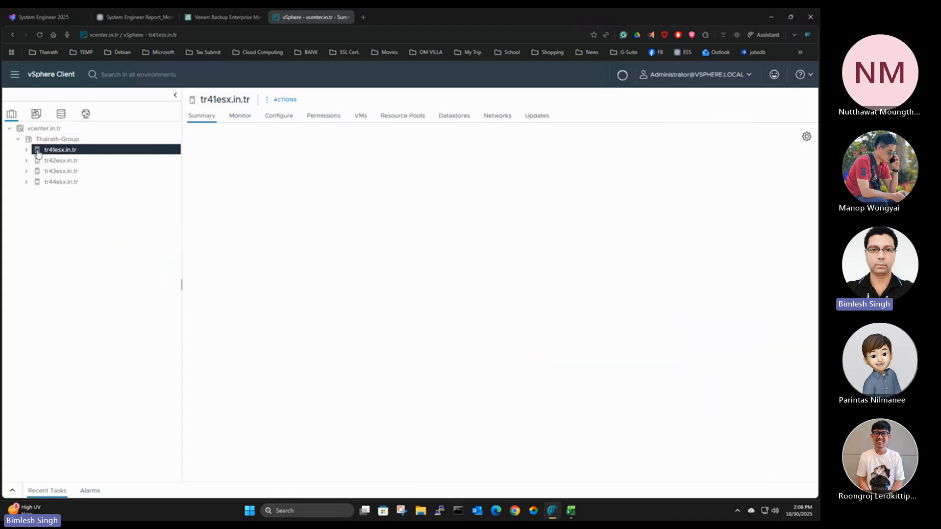
{"action": "left_click", "coordinate": [26, 150]}
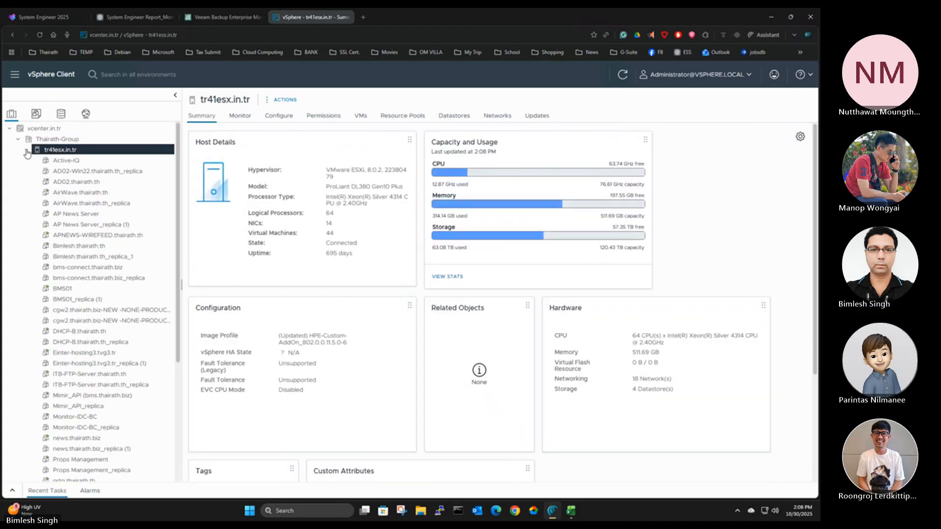
{"action": "left_click", "coordinate": [26, 151]}
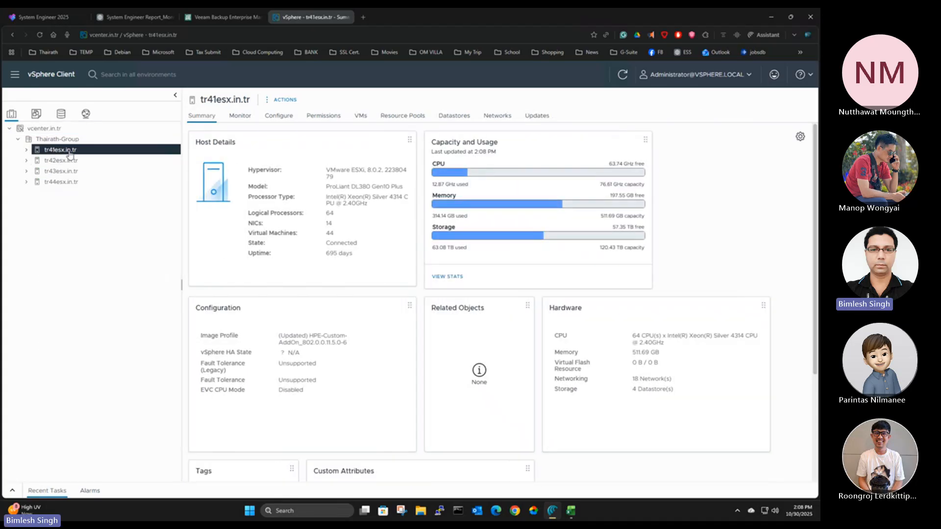
{"action": "left_click", "coordinate": [451, 117]}
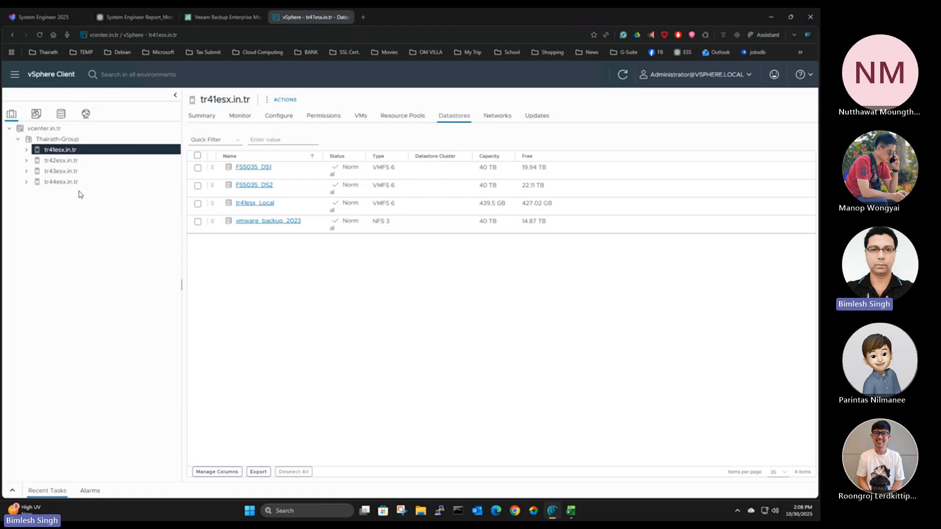
{"action": "left_click", "coordinate": [54, 160]}
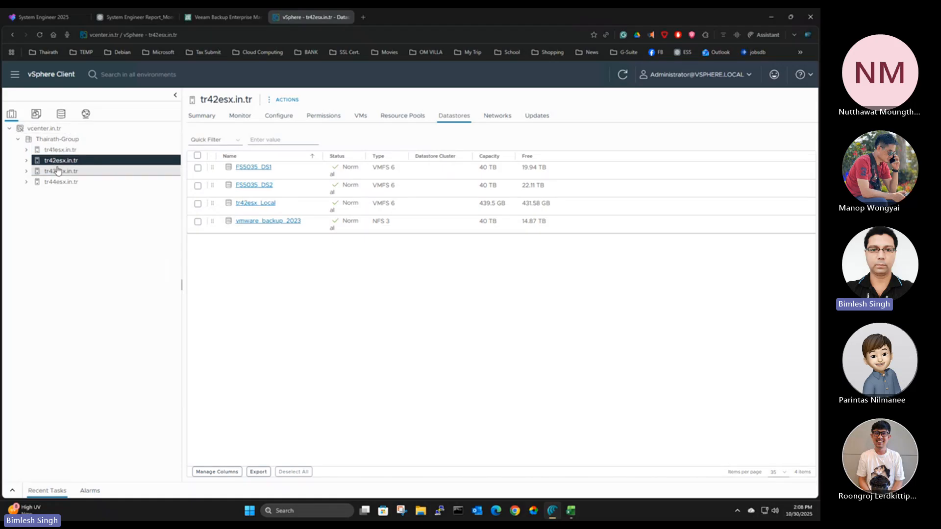
{"action": "left_click", "coordinate": [59, 171]}
{"action": "left_click", "coordinate": [62, 182]}
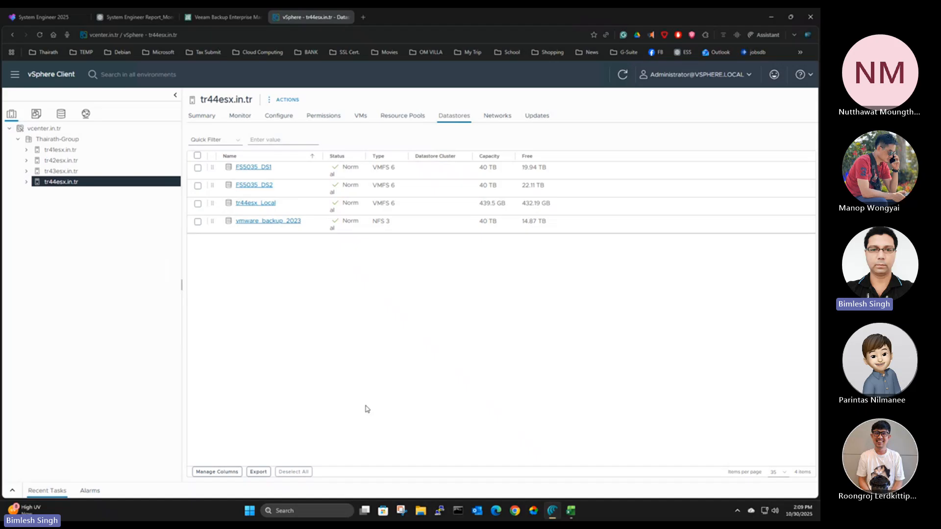
{"action": "left_click", "coordinate": [31, 116]}
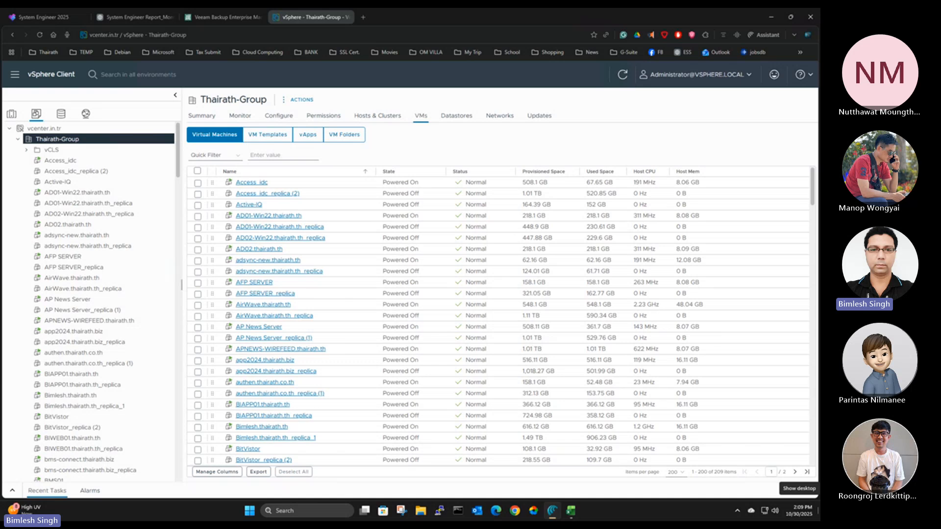
Switch back to Veeam Backup and Replication and start a virtual machine replication job, keeping the default name and description
{"action": "key", "text": "alt+Tab"}
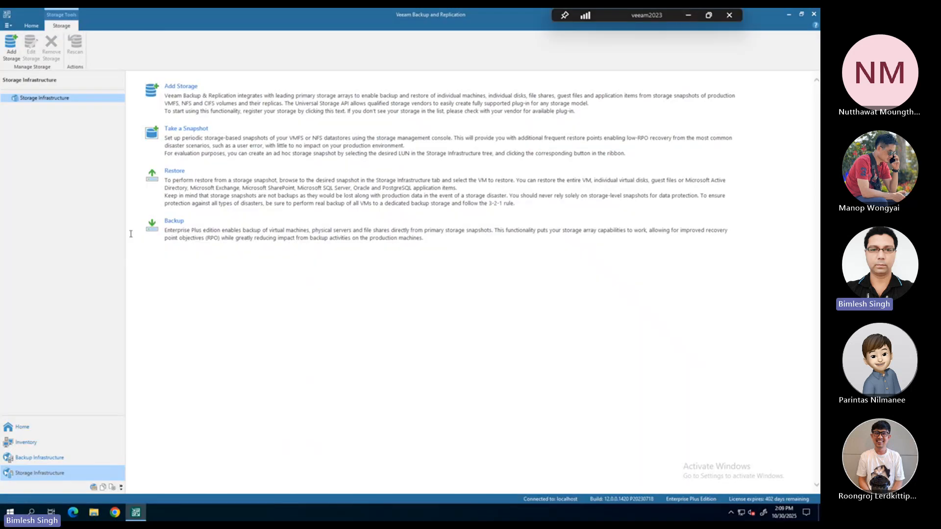
{"action": "left_click", "coordinate": [27, 428]}
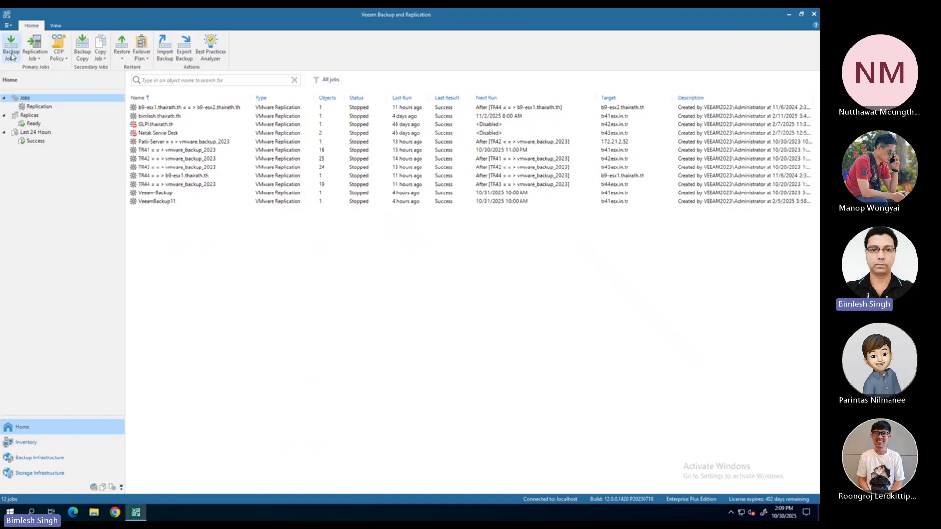
{"action": "left_click", "coordinate": [40, 59]}
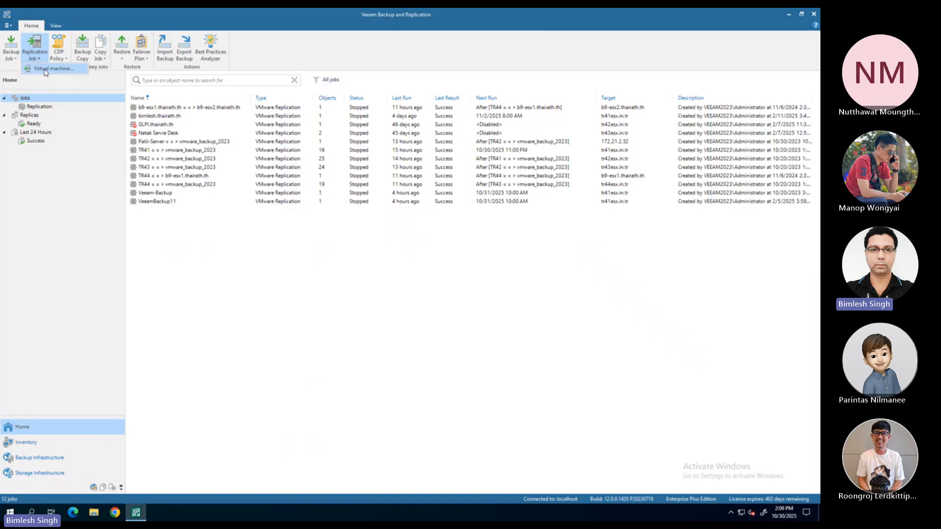
{"action": "left_click", "coordinate": [44, 68]}
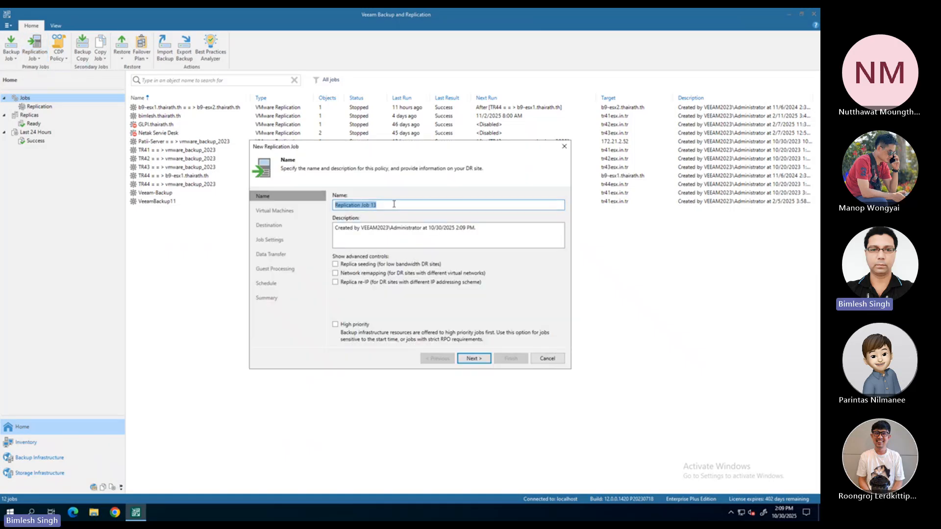
{"action": "left_click", "coordinate": [485, 359]}
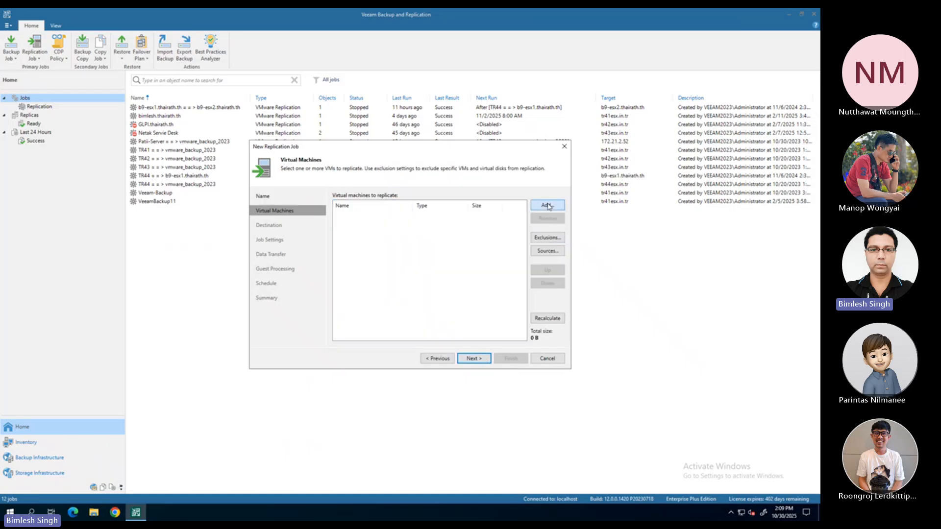
Add the virtual machine AD02.thairath.th from host tr41esx.in.tr to the replication job
{"action": "left_click", "coordinate": [548, 206]}
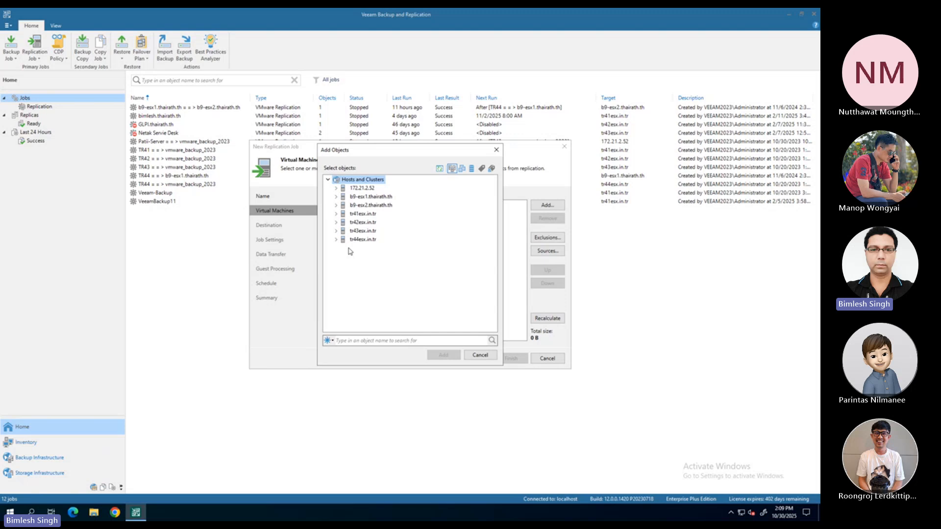
{"action": "left_click", "coordinate": [336, 188]}
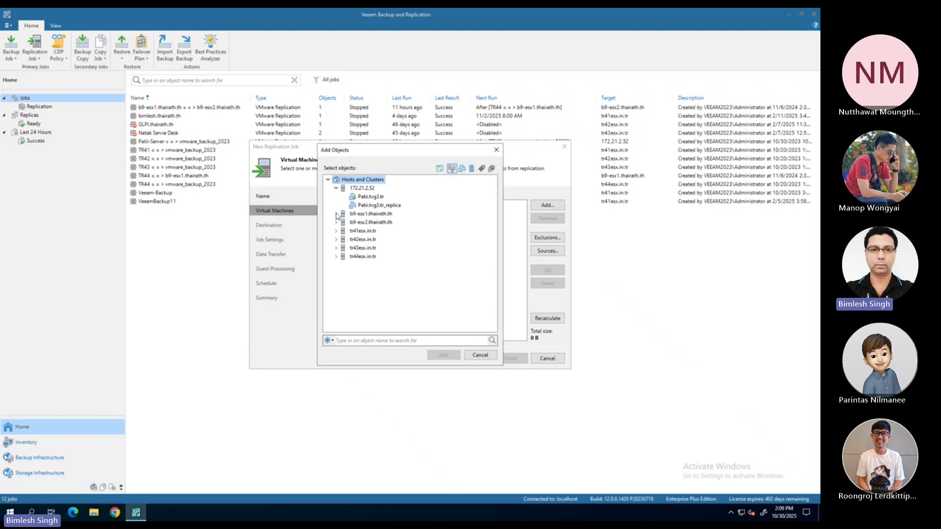
{"action": "left_click", "coordinate": [335, 231]}
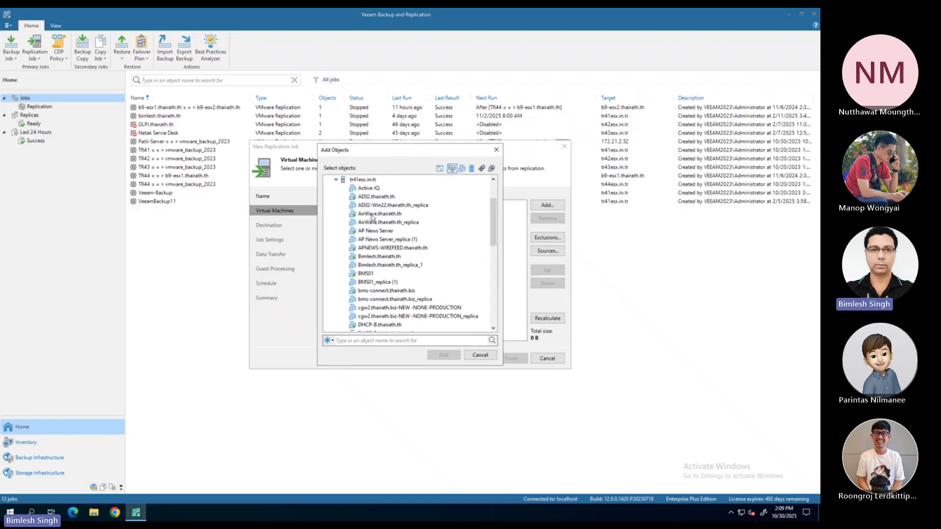
{"action": "left_click", "coordinate": [375, 197]}
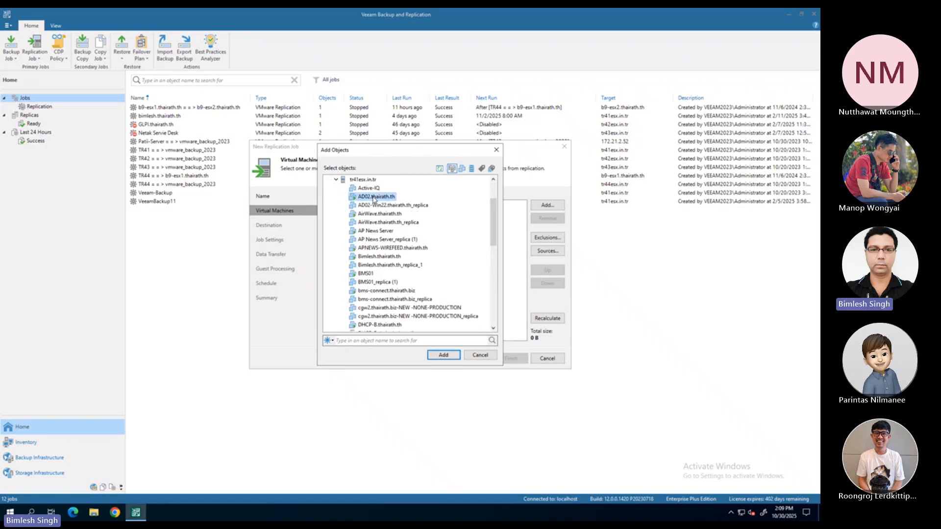
{"action": "left_click", "coordinate": [444, 356]}
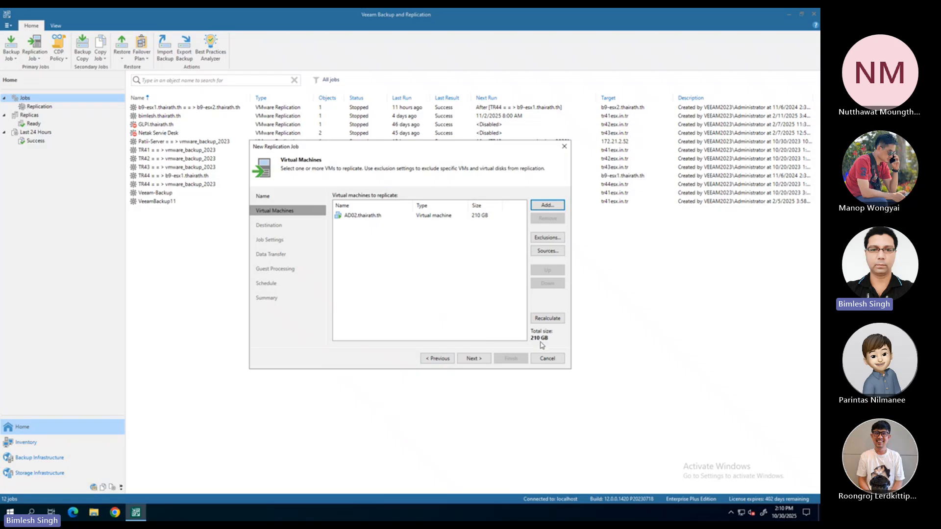
View the available destination hosts without choosing one, and go back to the job's virtual machine list
{"action": "left_click", "coordinate": [473, 358]}
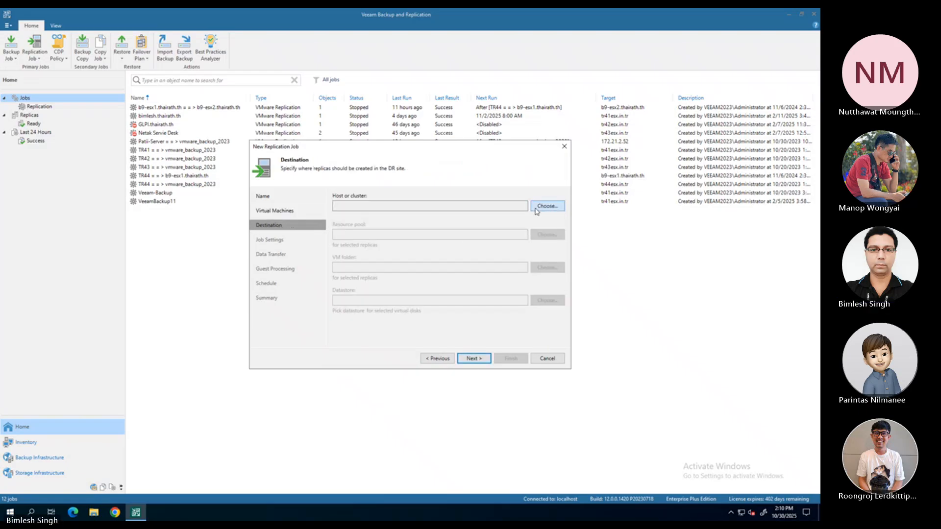
{"action": "left_click", "coordinate": [541, 210]}
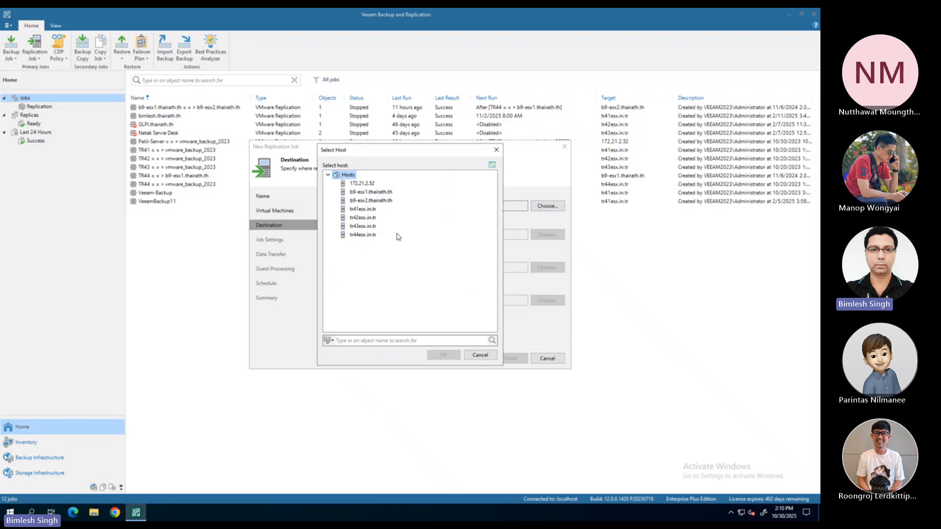
{"action": "left_click", "coordinate": [481, 355]}
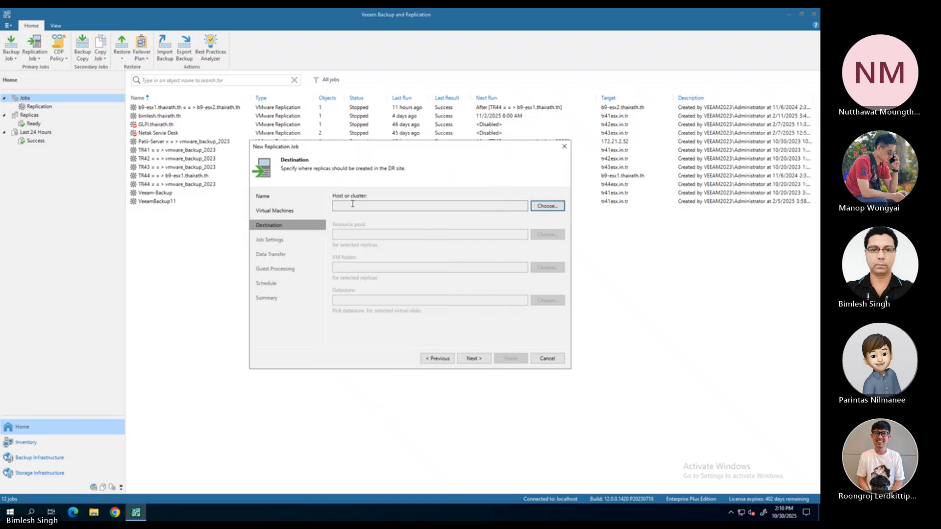
{"action": "left_click", "coordinate": [448, 360]}
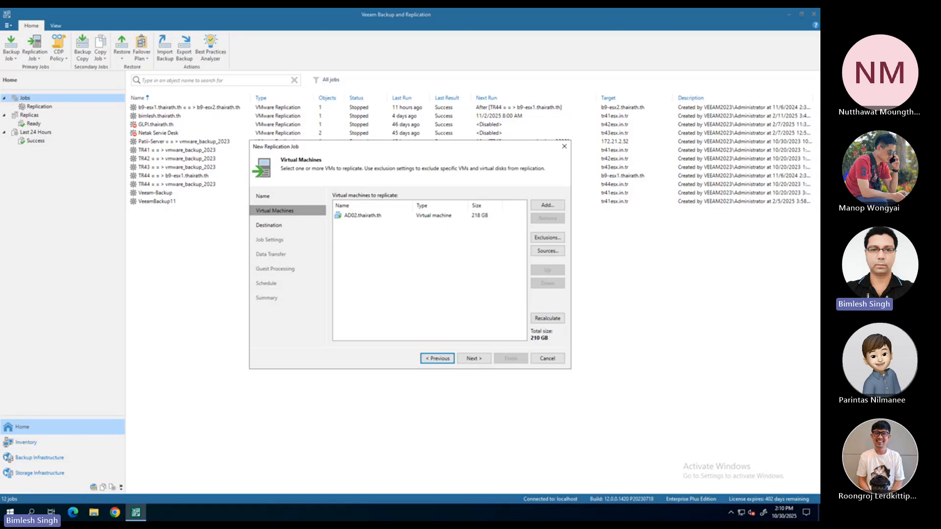
Show the summary of AD02.thairath.th in the vSphere Client, and return to the replication job in Veeam Backup and Replication
{"action": "key", "text": "ctrl+super+Left"}
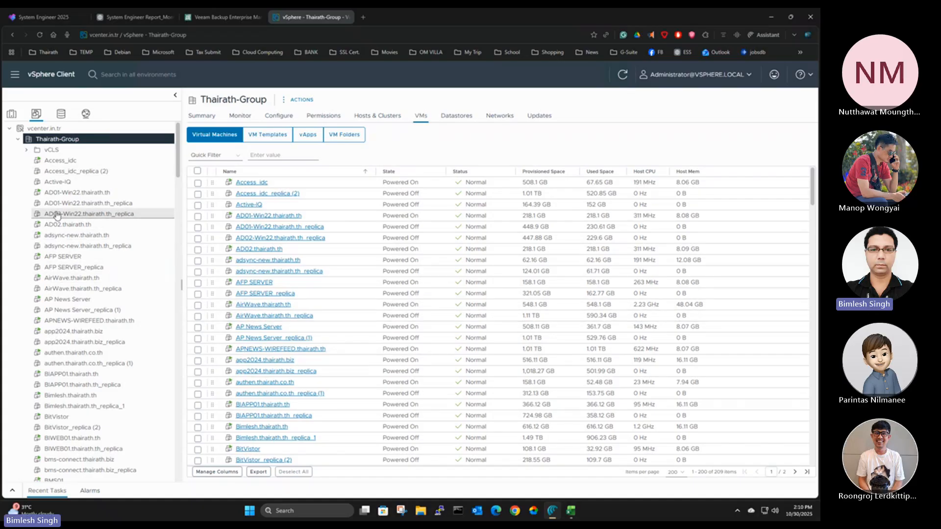
{"action": "left_click", "coordinate": [65, 224]}
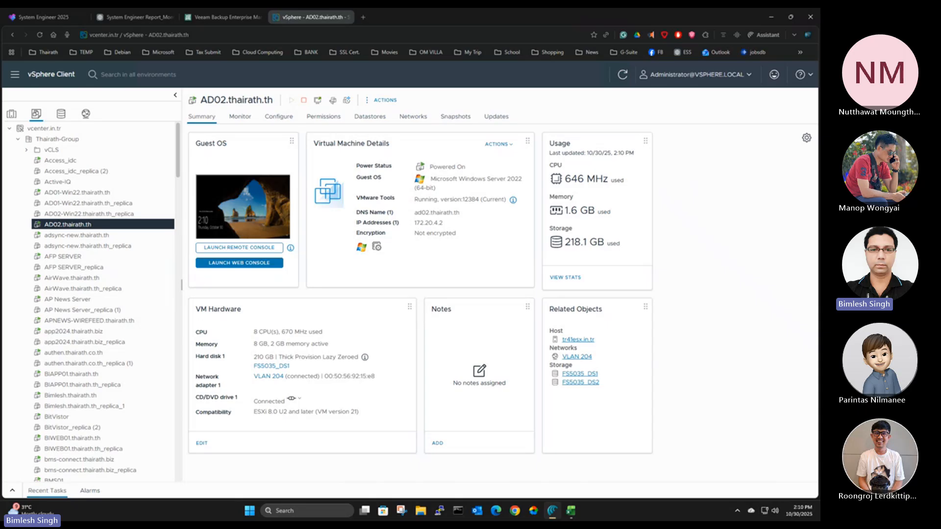
{"action": "key", "text": "alt+Tab"}
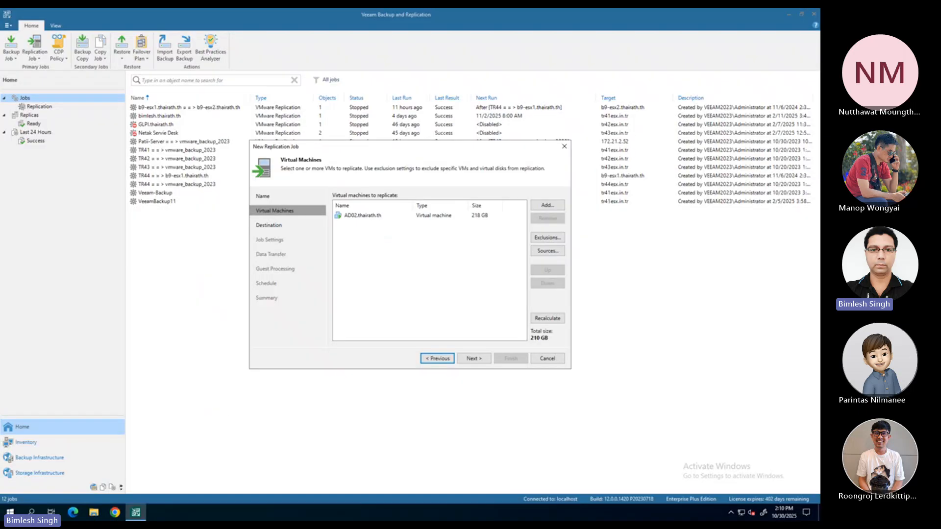
Set the replica destination host to tr41esx.in.tr
{"action": "left_click", "coordinate": [472, 358]}
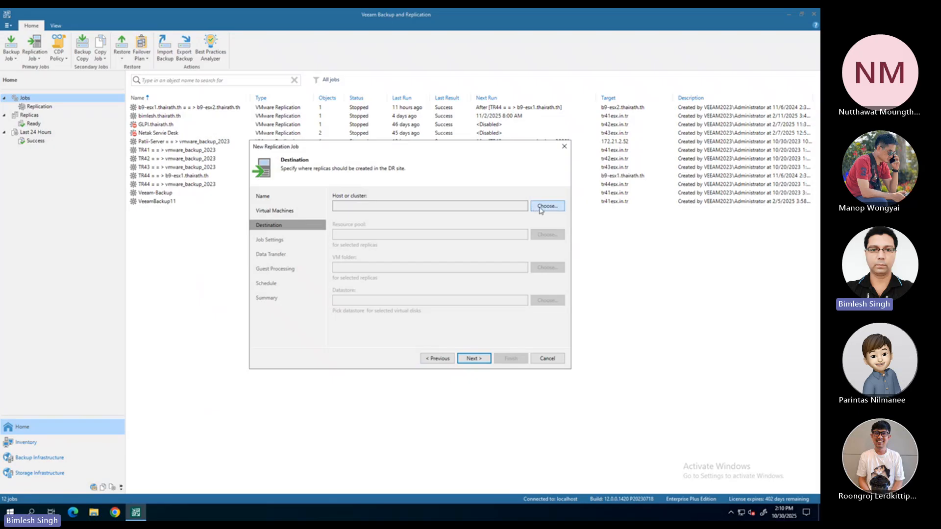
{"action": "left_click", "coordinate": [541, 208]}
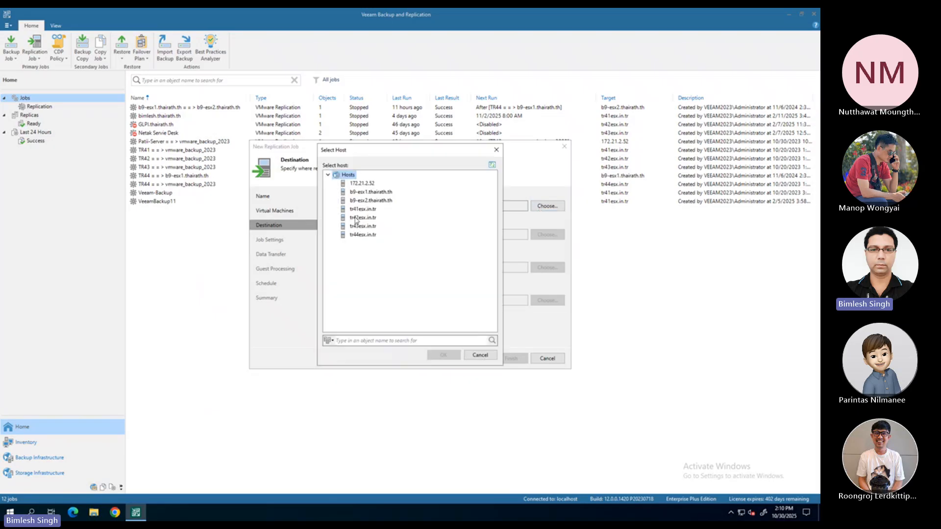
{"action": "left_click", "coordinate": [357, 210]}
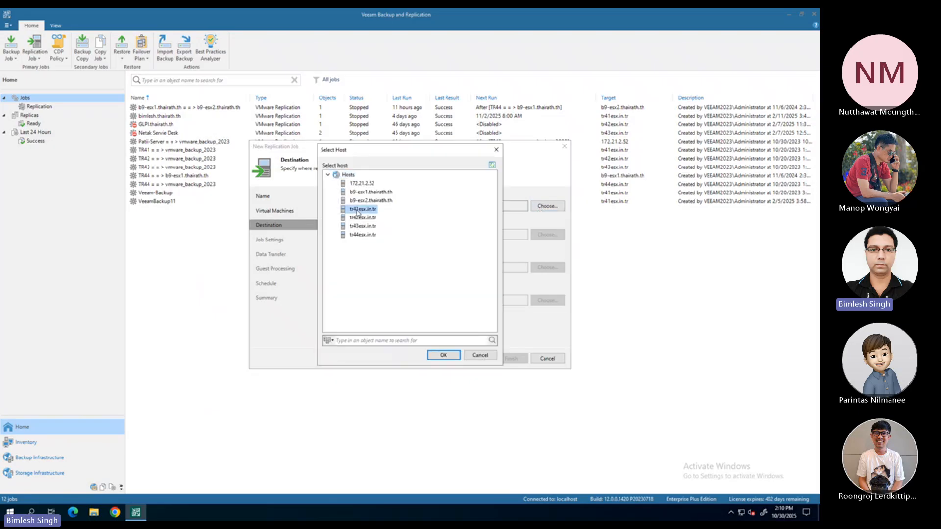
{"action": "left_click", "coordinate": [443, 355]}
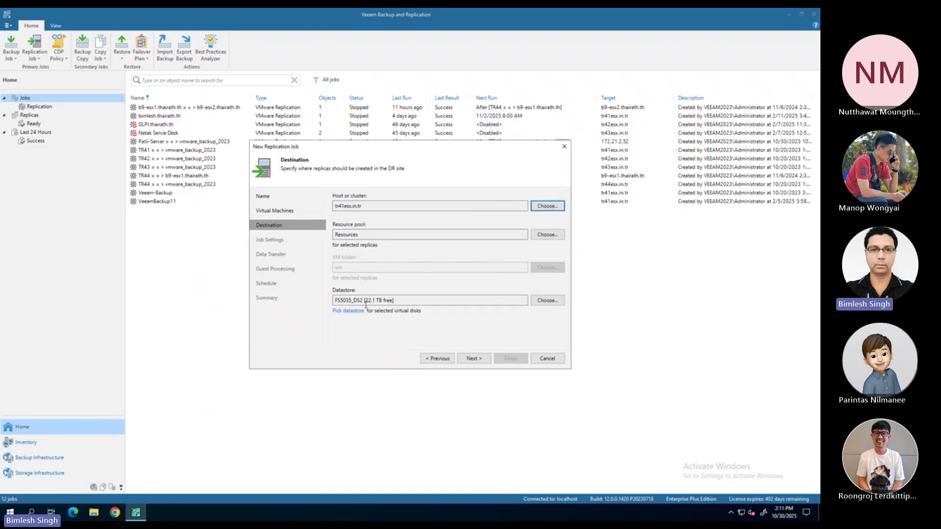
Browse the datastores of tr41esx.in.tr, select vmware_backup_2023, and cancel the datastore selection
{"action": "left_click", "coordinate": [335, 301]}
{"action": "left_click", "coordinate": [546, 300]}
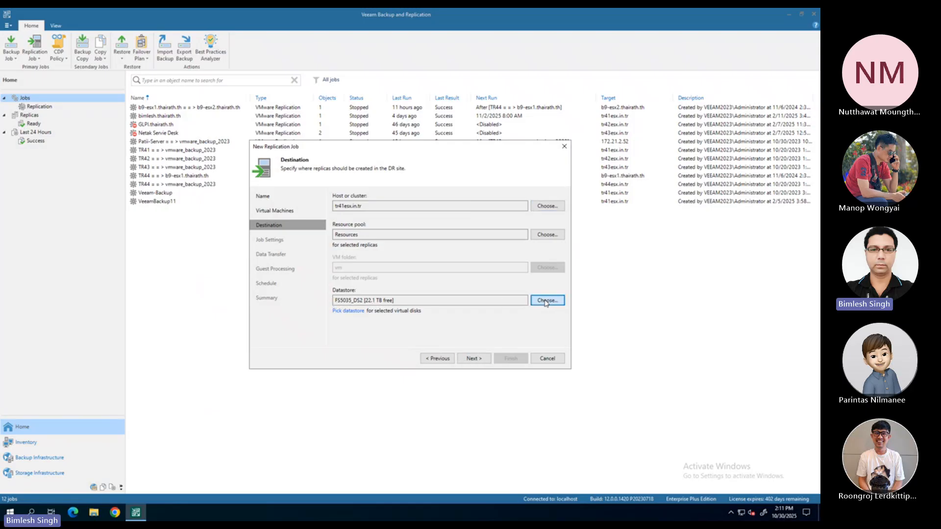
{"action": "left_click", "coordinate": [336, 184]}
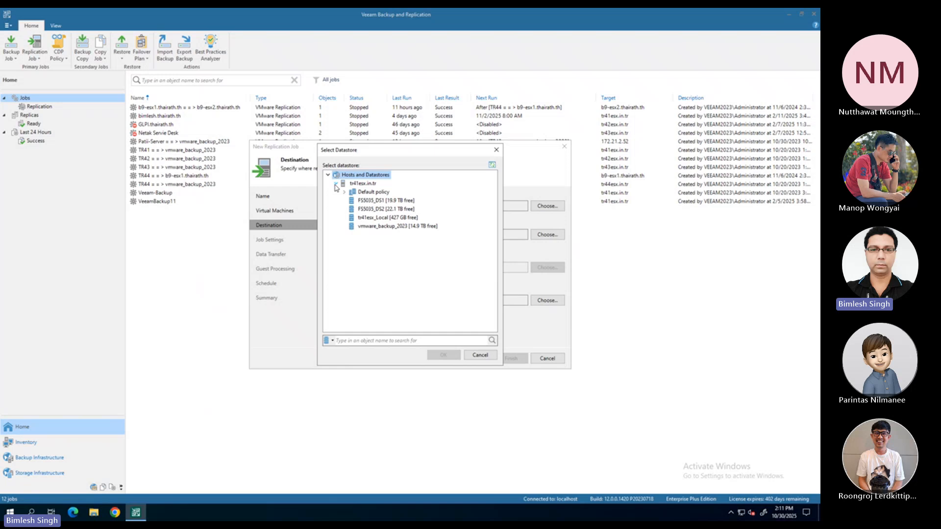
{"action": "left_click", "coordinate": [388, 228]}
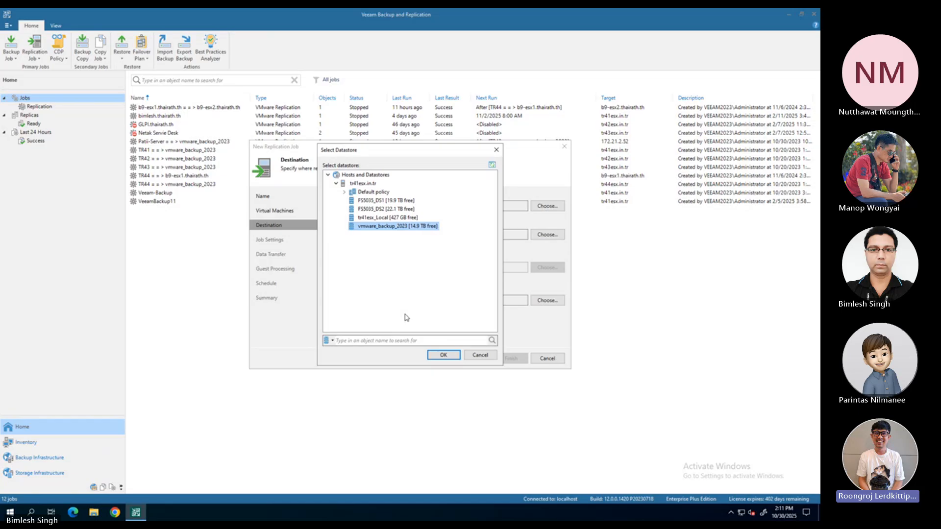
{"action": "left_click", "coordinate": [480, 356]}
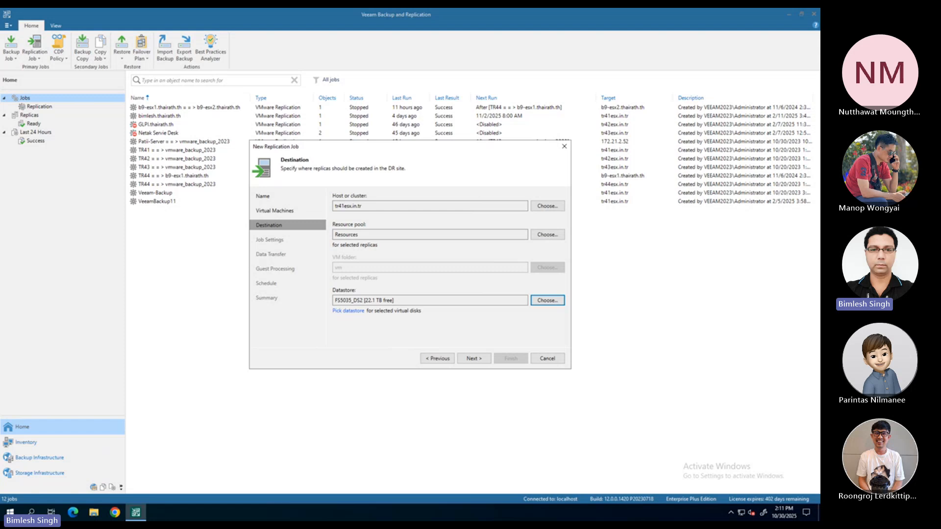
Compare the vSphere summaries of AD02-Win22.thairath.th_replica and AD02.thairath.th, and return to AD02.thairath.th in the Veeam job's virtual machine list
{"action": "key", "text": "ctrl+super+Left"}
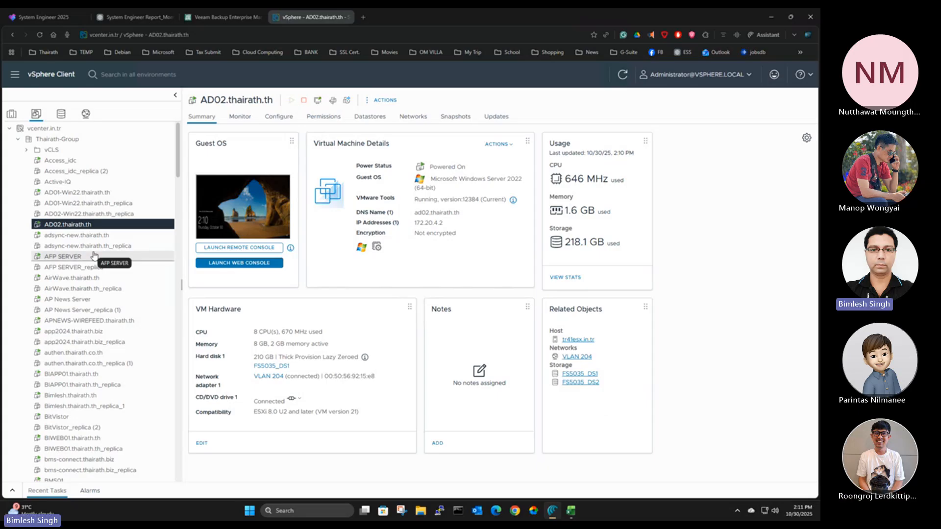
{"action": "left_click", "coordinate": [91, 215]}
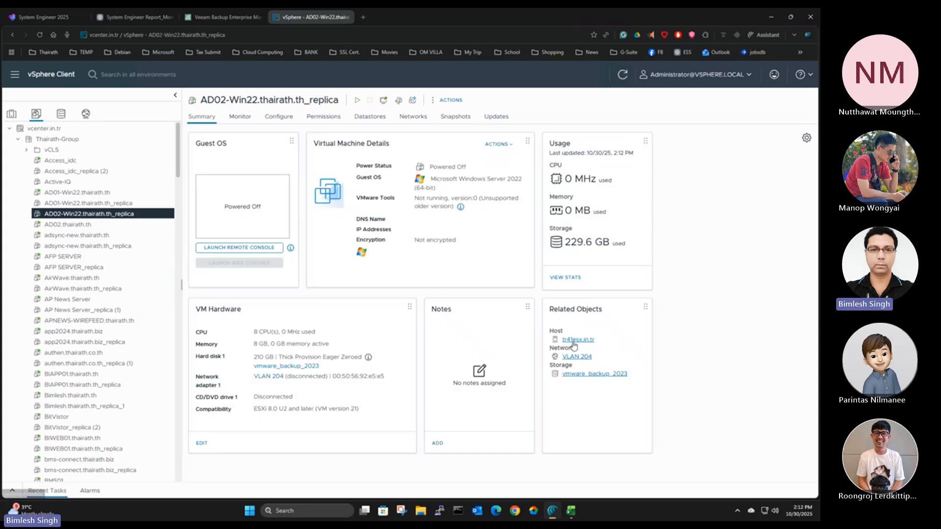
{"action": "left_click", "coordinate": [138, 225]}
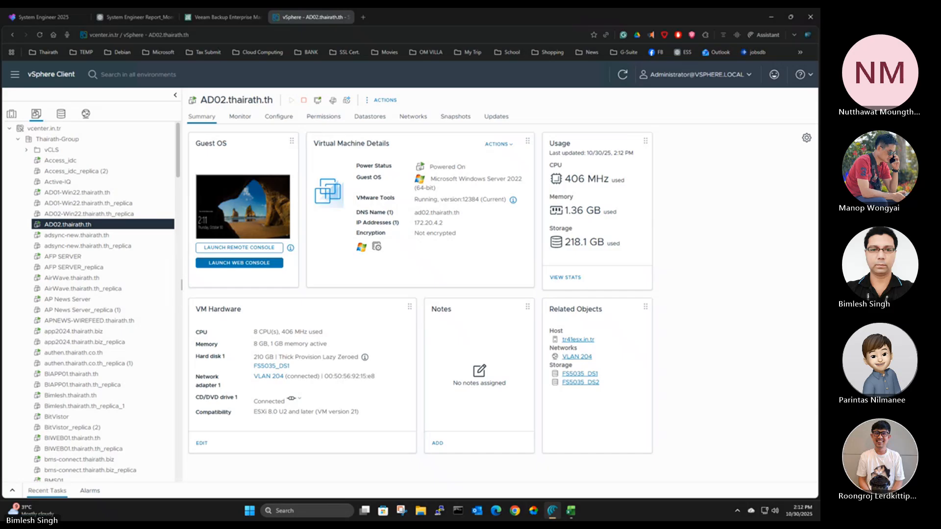
{"action": "mouse_move", "coordinate": [553, 510]}
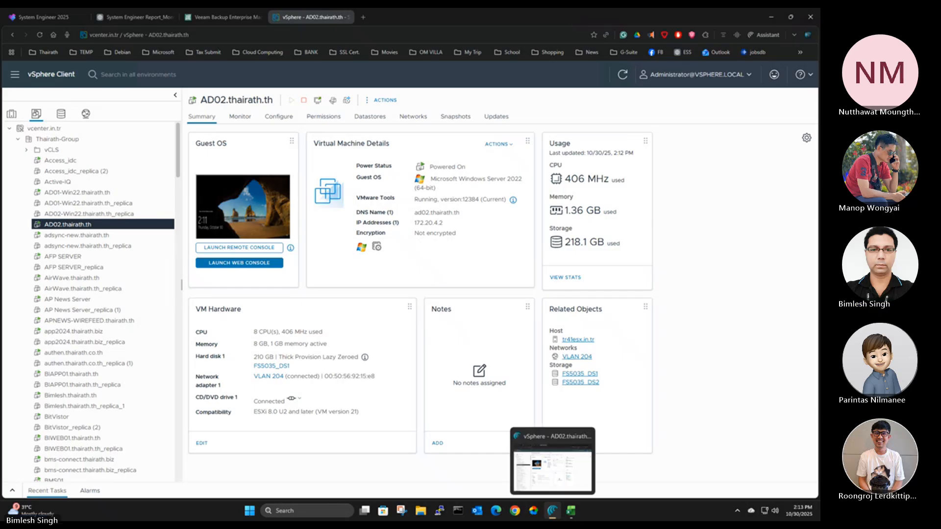
{"action": "left_click", "coordinate": [553, 511]}
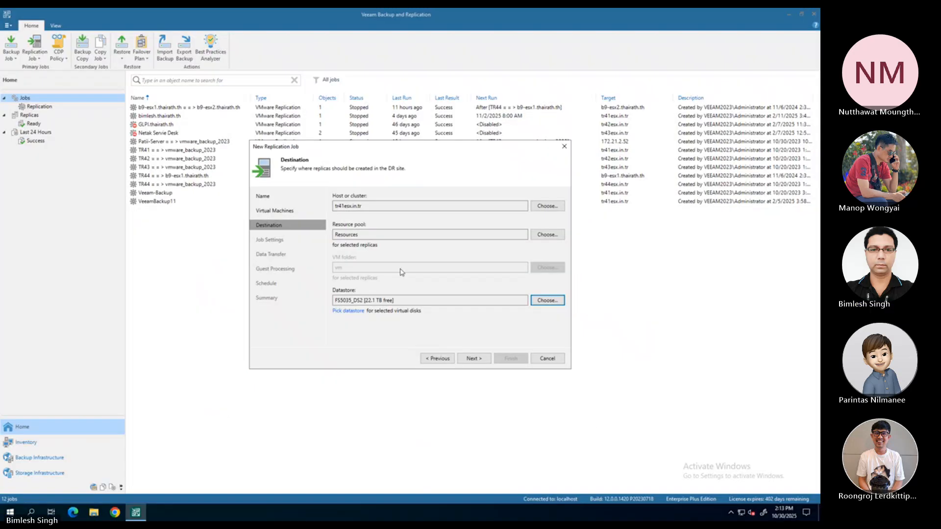
{"action": "left_click", "coordinate": [450, 359]}
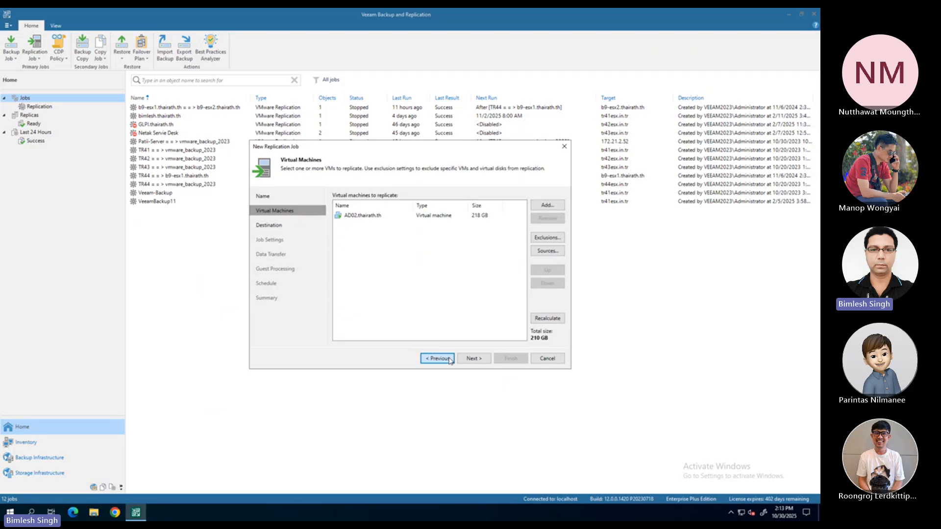
{"action": "left_click", "coordinate": [365, 221]}
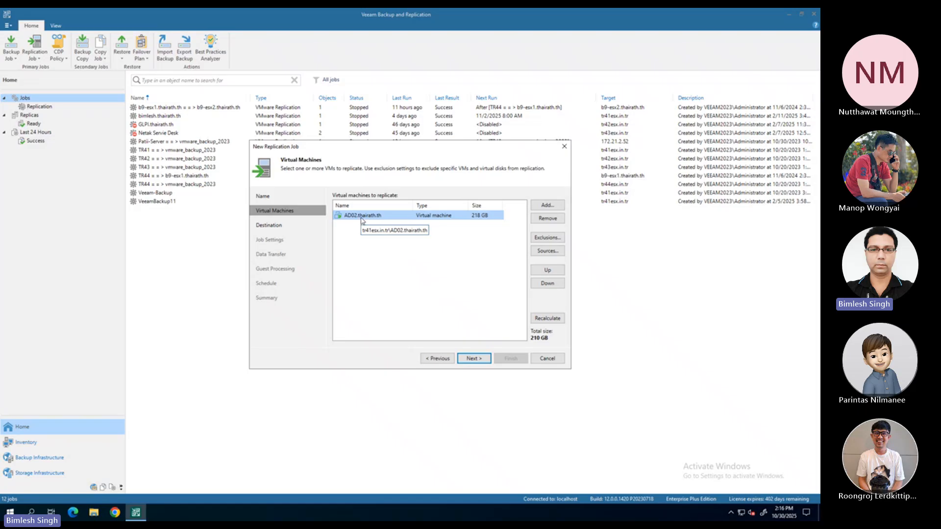
Set the replica destination datastore to vmware_backup_2023 on tr41esx.in.tr, and proceed to the job settings
{"action": "left_click", "coordinate": [474, 360]}
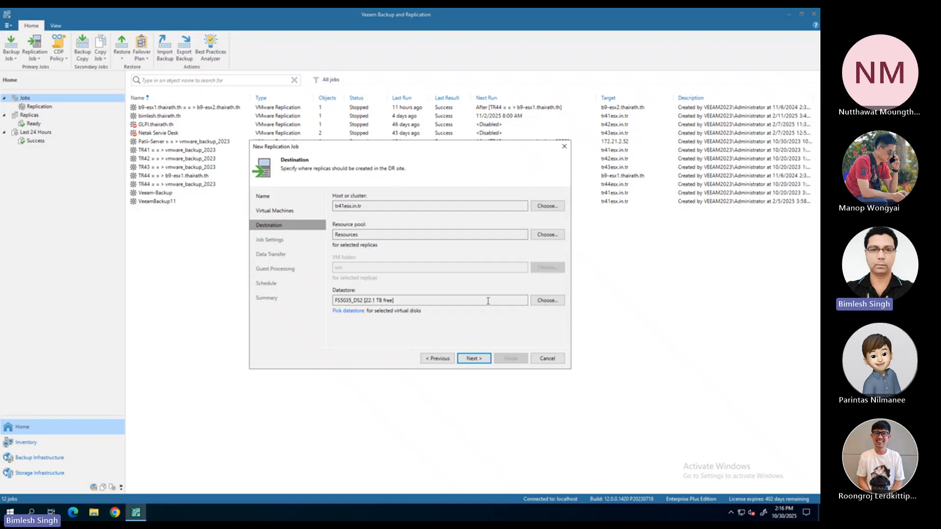
{"action": "left_click", "coordinate": [546, 302]}
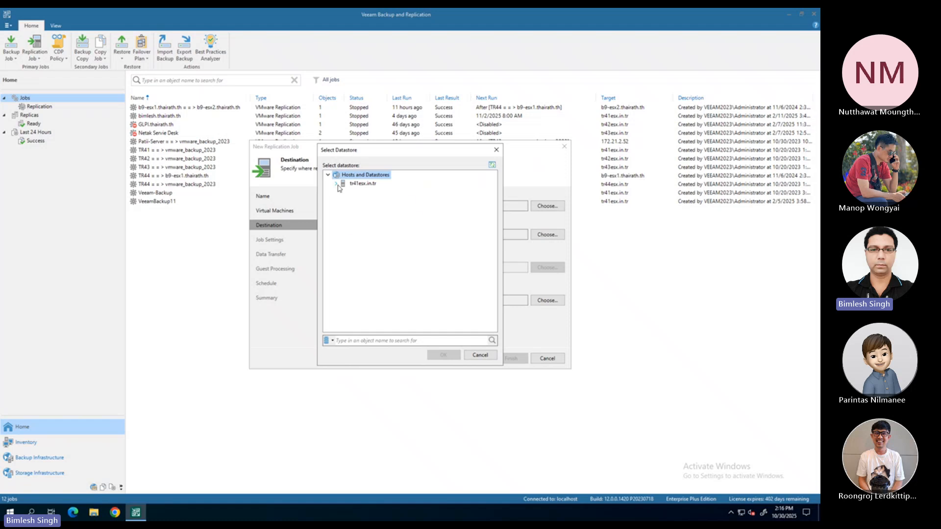
{"action": "left_click", "coordinate": [336, 183]}
{"action": "left_click", "coordinate": [376, 228]}
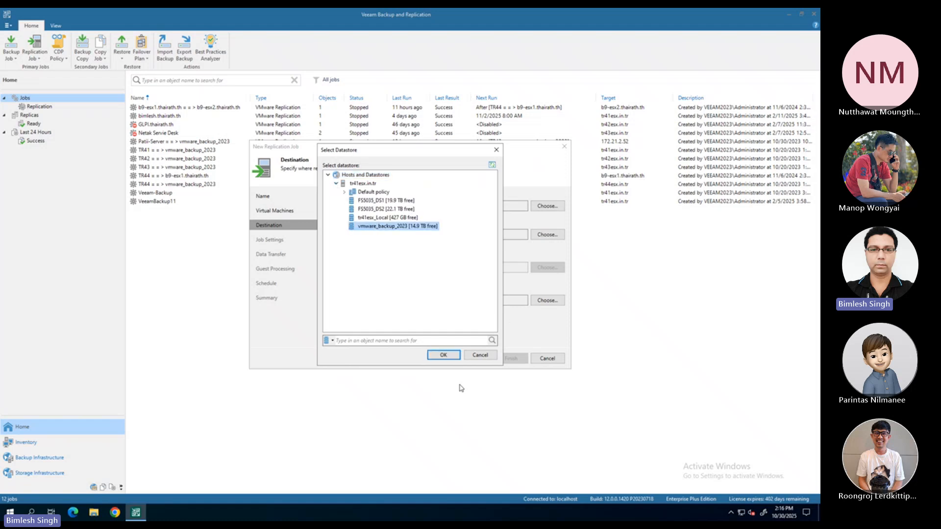
{"action": "left_click", "coordinate": [443, 355]}
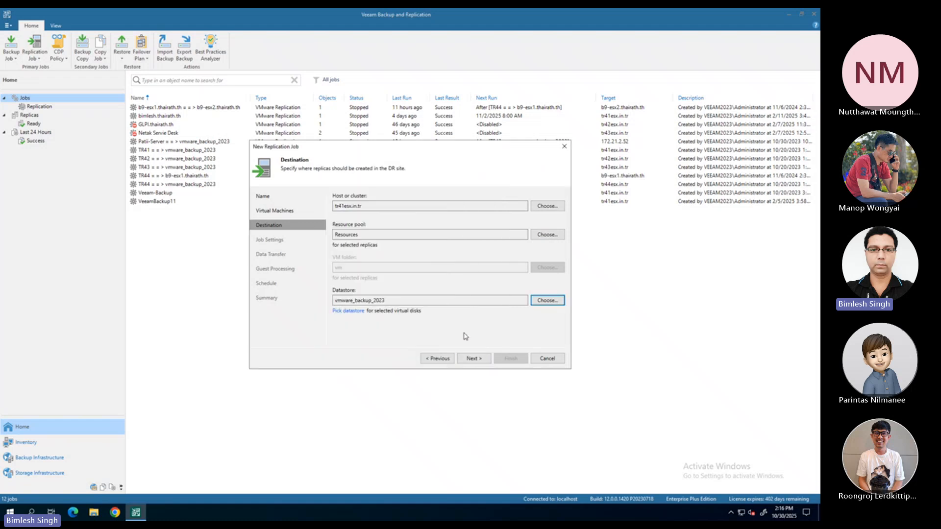
{"action": "left_click", "coordinate": [473, 358]}
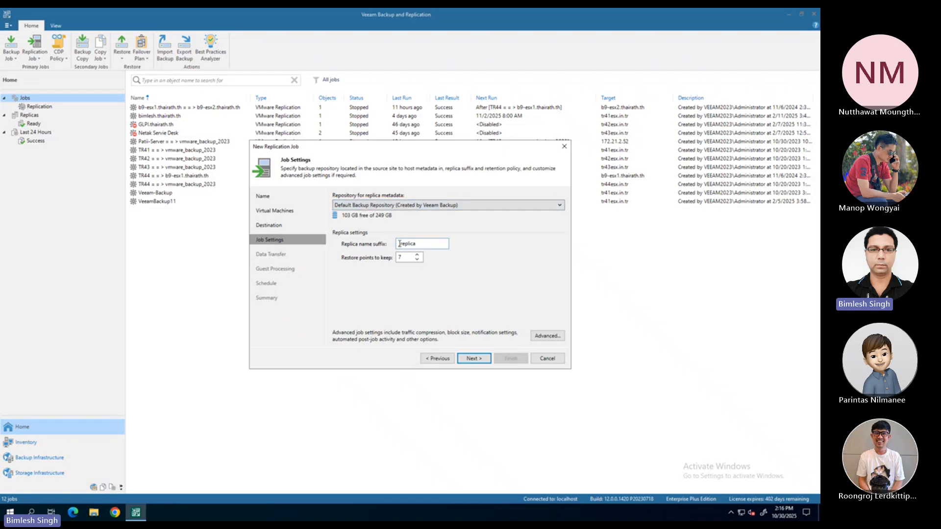
Highlight the _replica name suffix in the job settings, and switch to the vSphere Client's virtual machine list
{"action": "left_click_drag", "start_coordinate": [399, 244], "coordinate": [423, 243]}
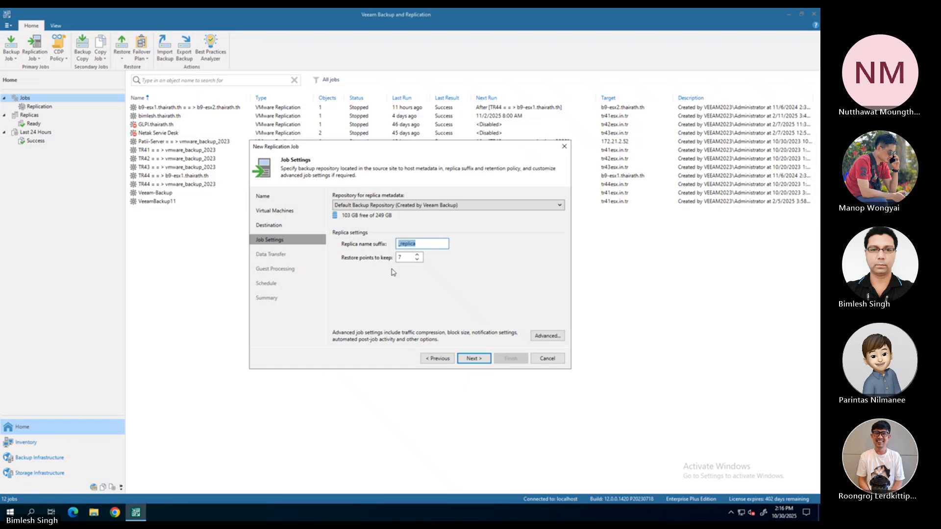
{"action": "left_click", "coordinate": [481, 361]}
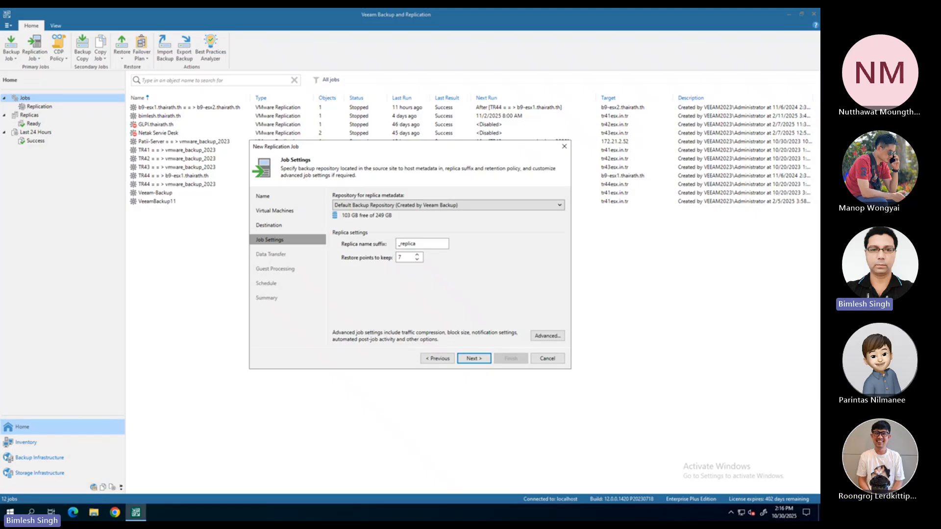
{"action": "left_click", "coordinate": [553, 511]}
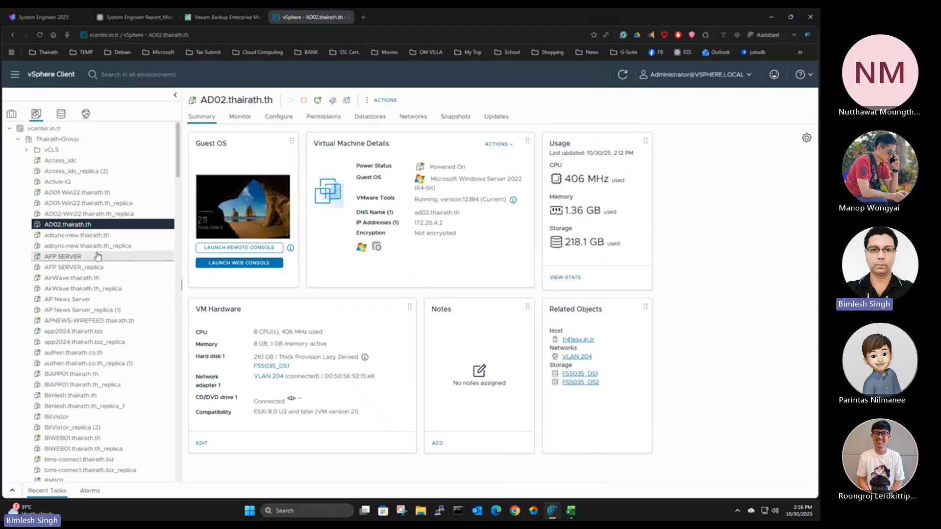
Examine the snapshots of AD02-Win22.thairath.th_replica in vSphere, including the 10-26-2025 restore point, and return to the Veeam replication job
{"action": "left_click", "coordinate": [76, 214]}
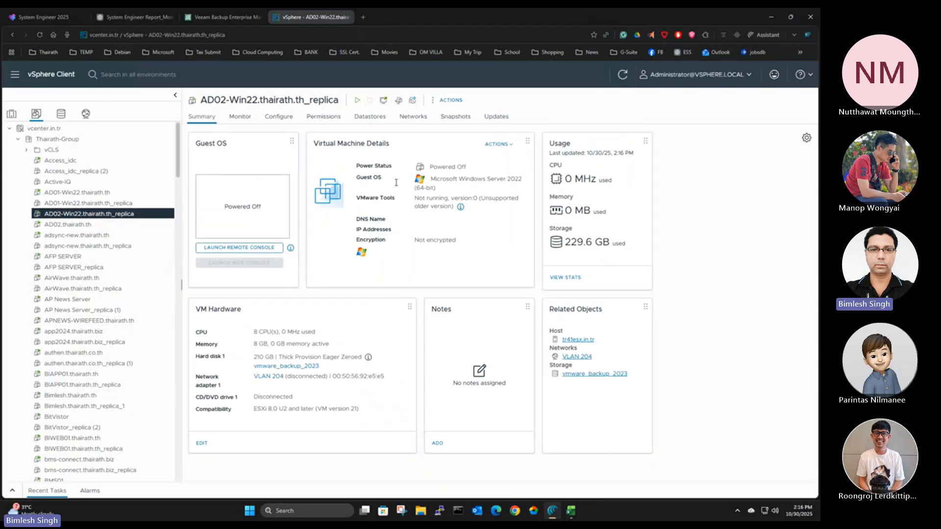
{"action": "left_click", "coordinate": [461, 120]}
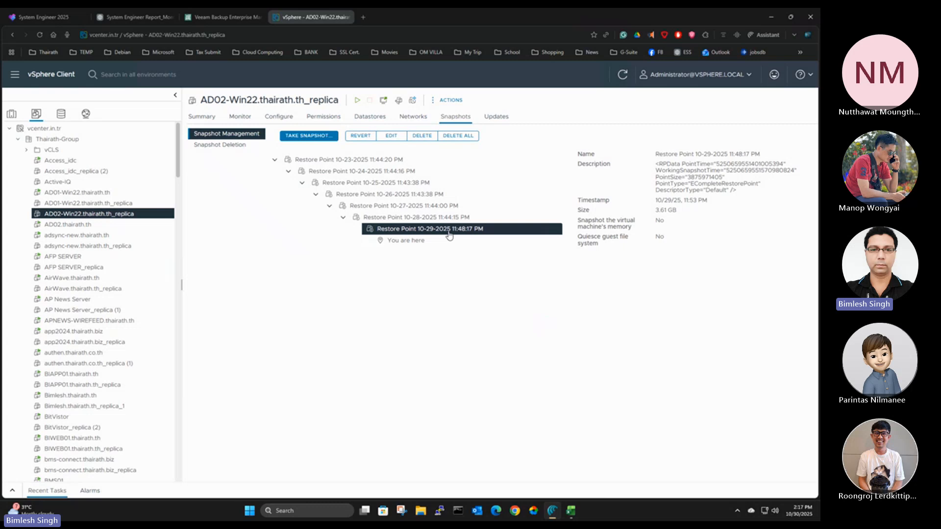
{"action": "left_click", "coordinate": [367, 195]}
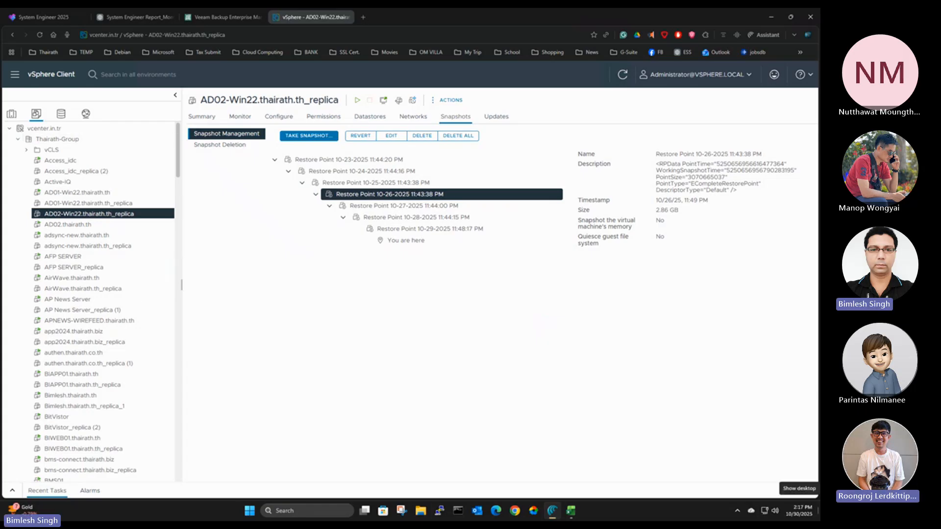
{"action": "key", "text": "alt+Tab"}
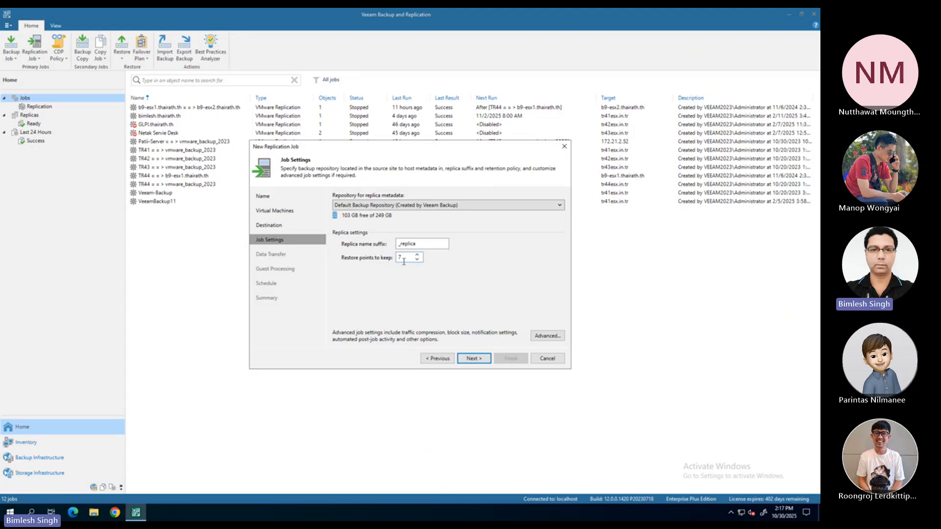
Keep the default restore point, data transfer and guest processing settings, and enable the job's automatic run schedule
{"action": "left_click", "coordinate": [474, 359]}
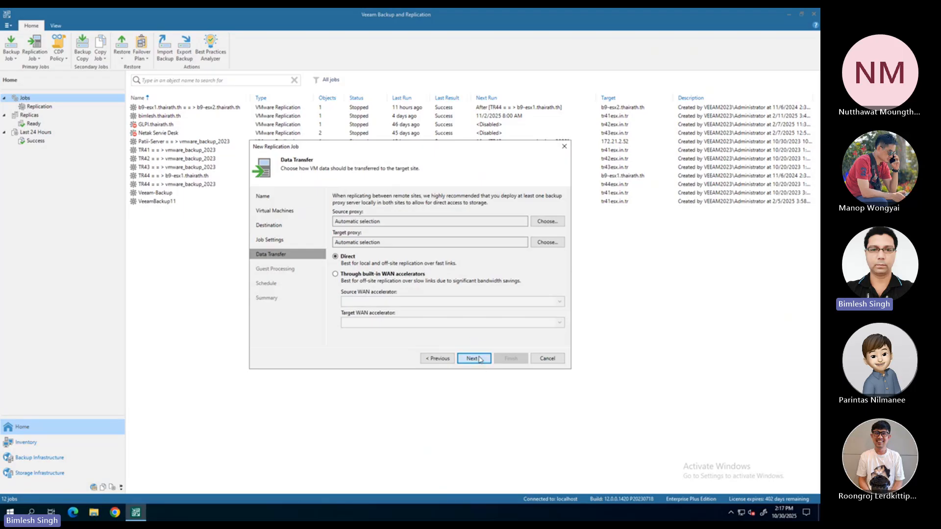
{"action": "left_click", "coordinate": [480, 360]}
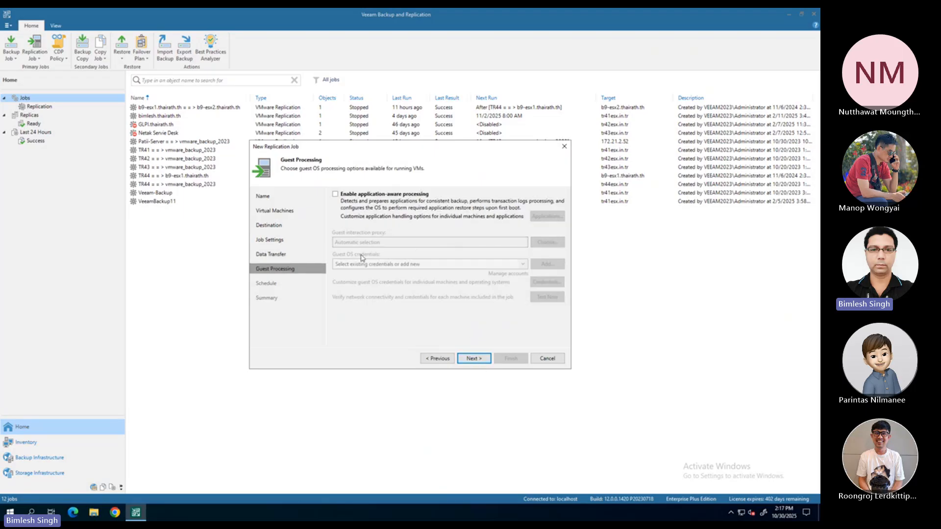
{"action": "left_click", "coordinate": [482, 360]}
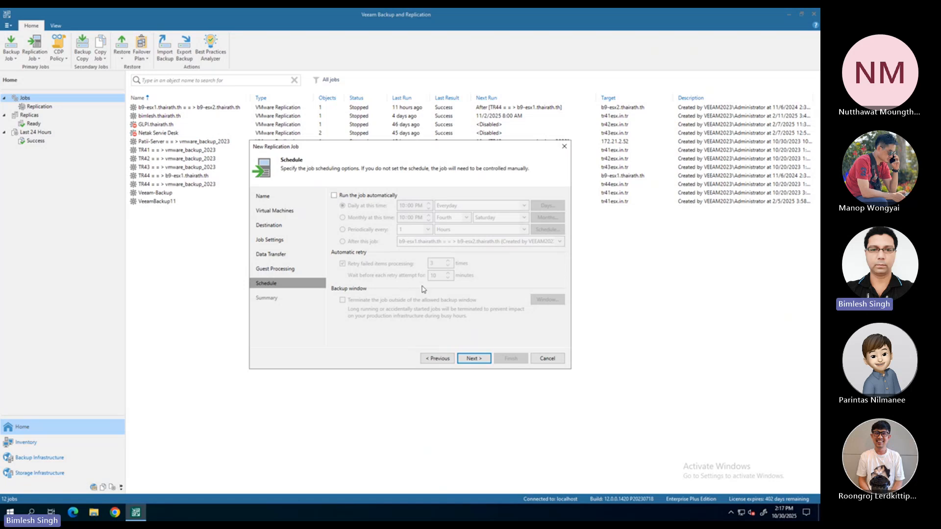
{"action": "left_click", "coordinate": [333, 196]}
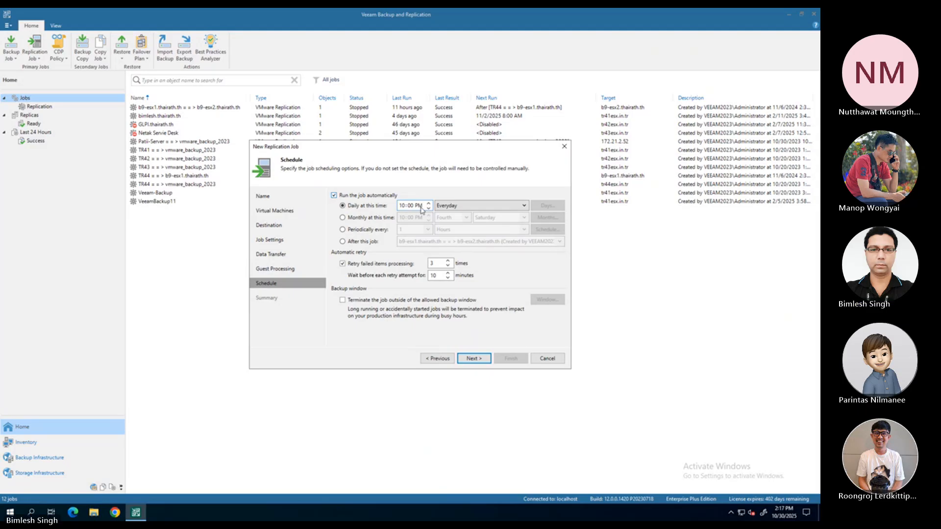
Try the daily schedule's On weekdays and On these days options, open the day selection, and cancel it
{"action": "left_click", "coordinate": [451, 207]}
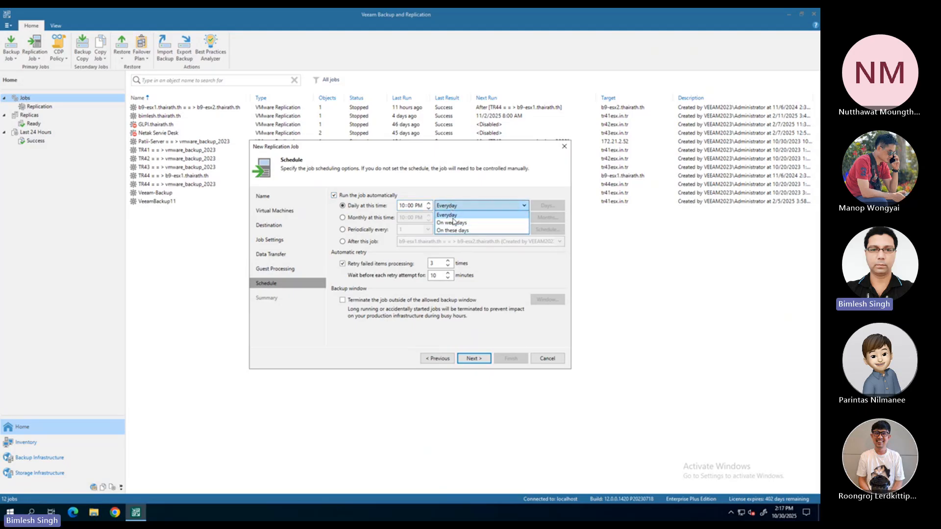
{"action": "left_click", "coordinate": [532, 268]}
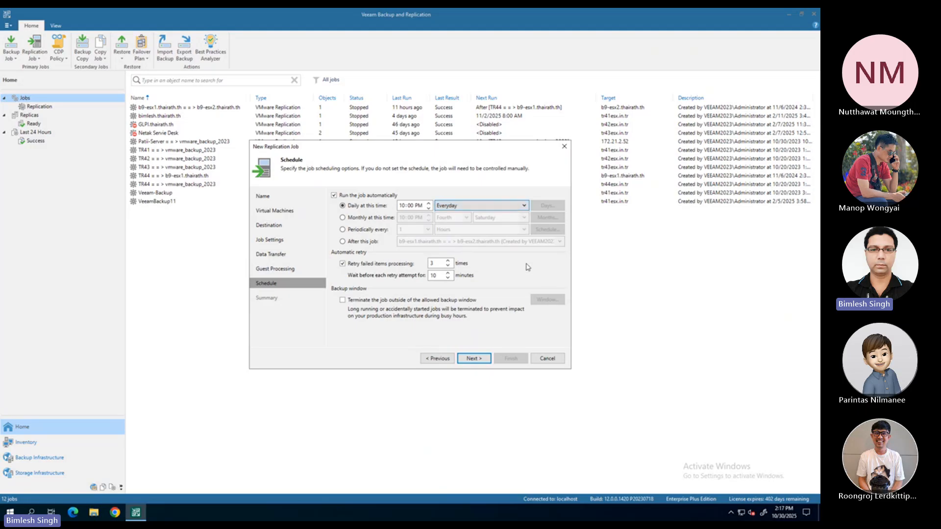
{"action": "left_click", "coordinate": [488, 208]}
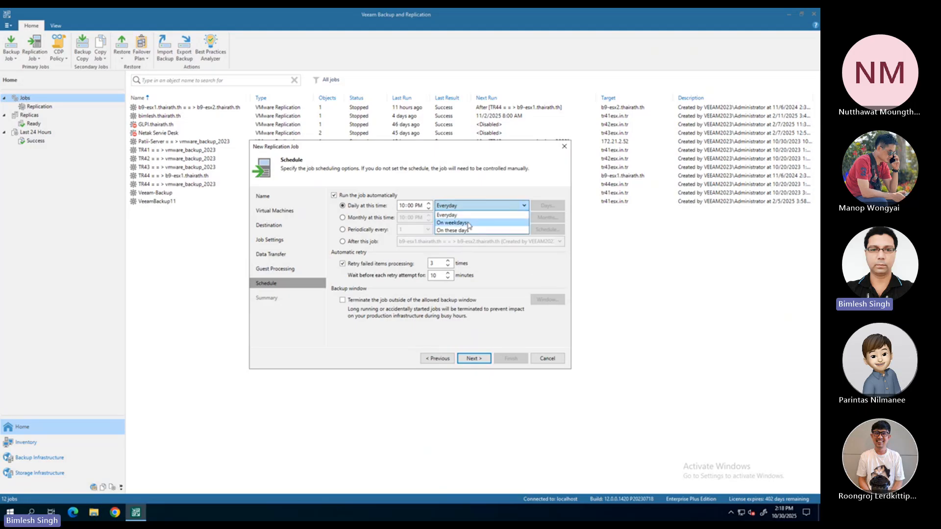
{"action": "left_click", "coordinate": [469, 221]}
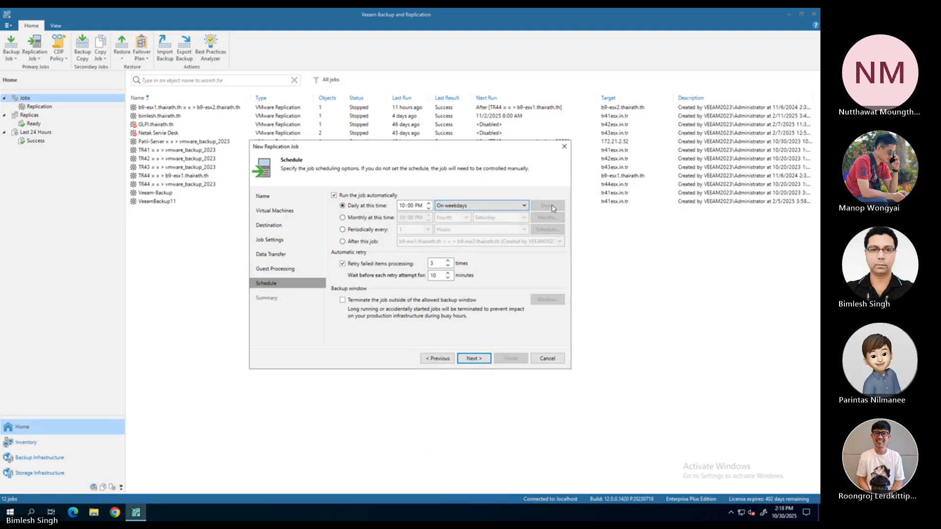
{"action": "left_click", "coordinate": [459, 211]}
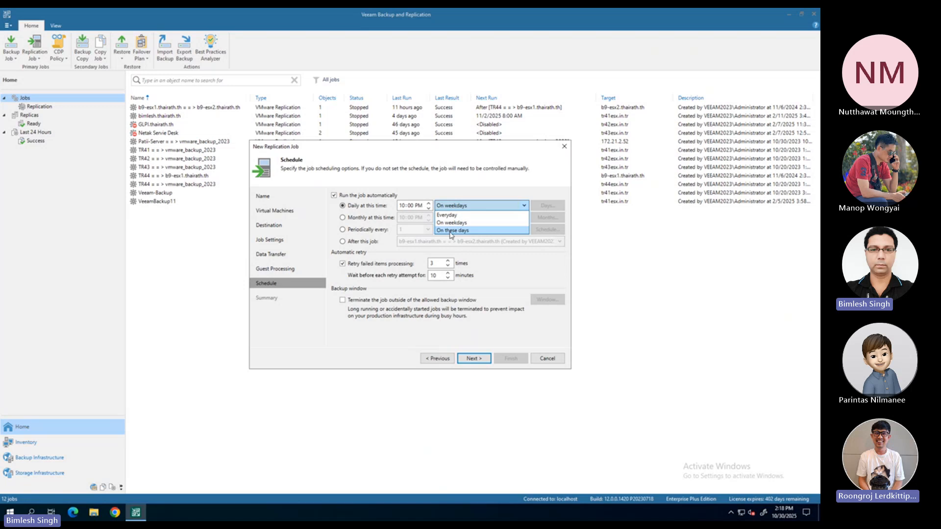
{"action": "left_click", "coordinate": [451, 231]}
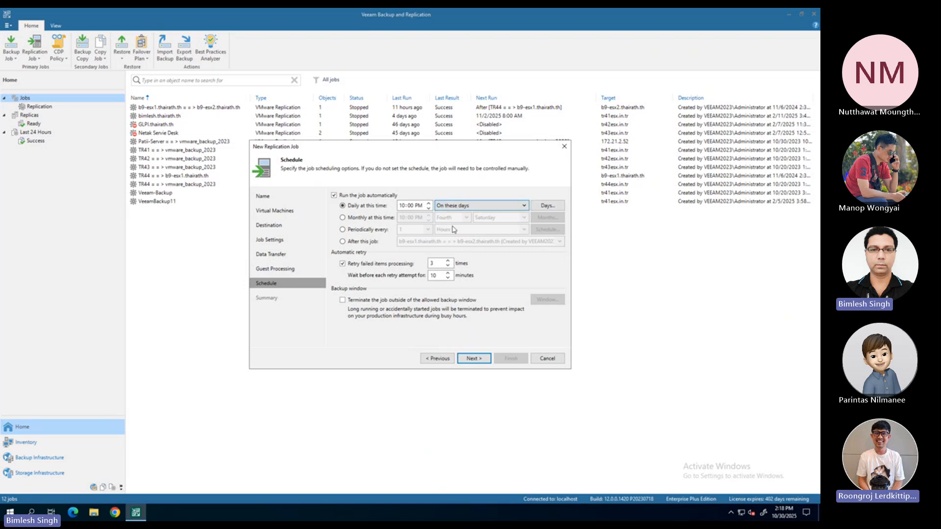
{"action": "left_click", "coordinate": [545, 205]}
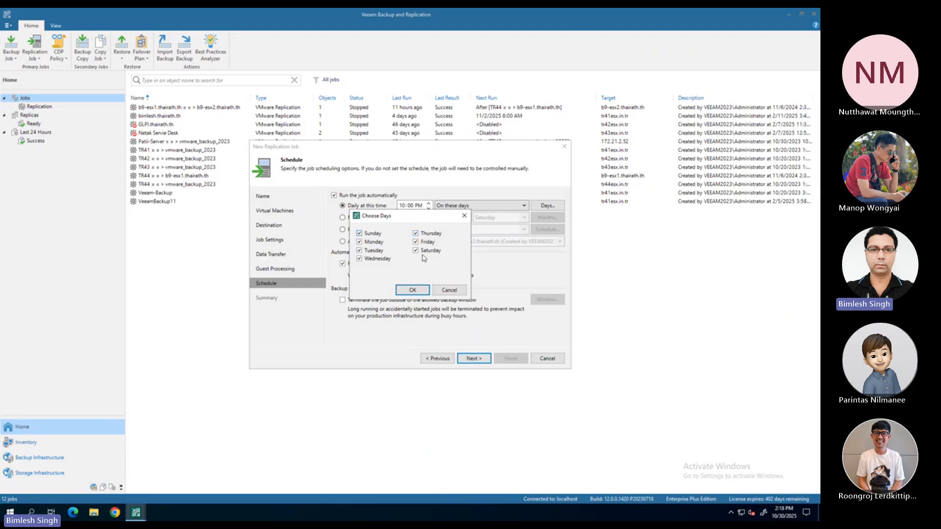
{"action": "left_click", "coordinate": [448, 291]}
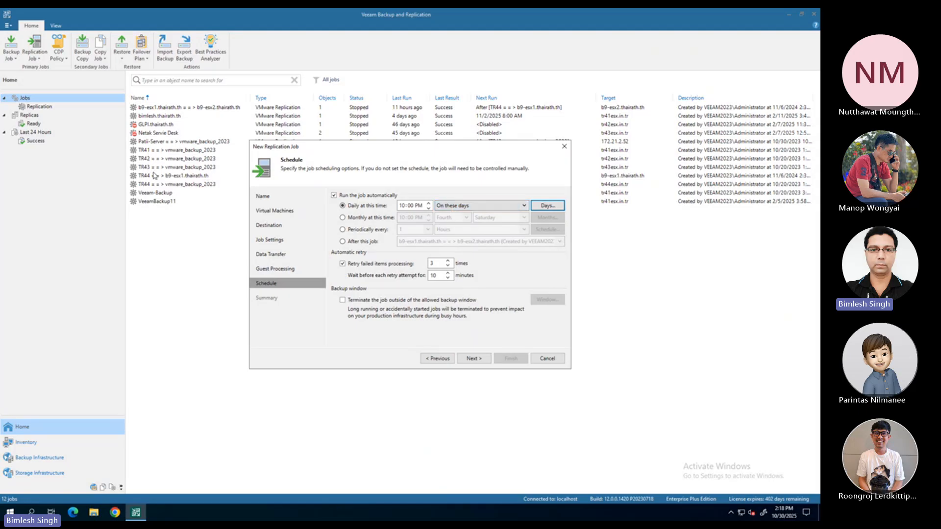
Schedule the job to run after TR44 = = > vmware_backup_2023, and cancel the new replication job
{"action": "left_click", "coordinate": [344, 243]}
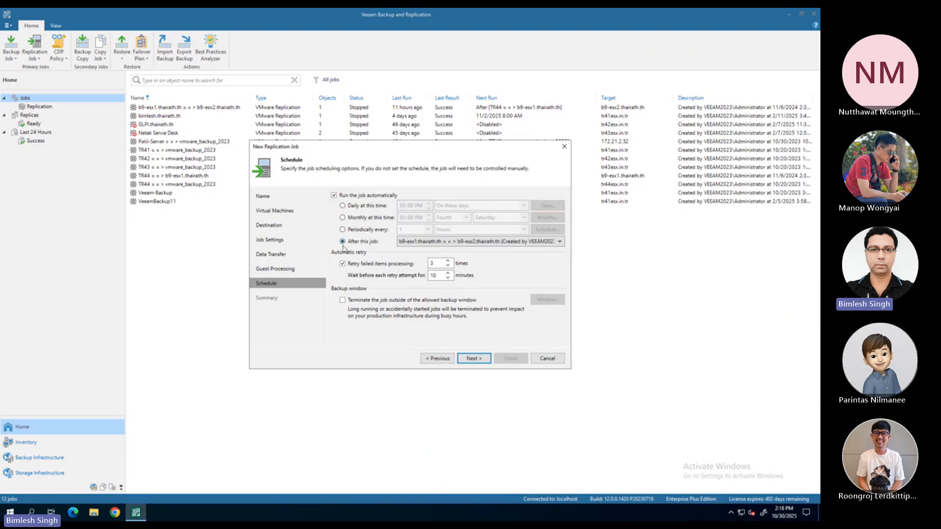
{"action": "left_click", "coordinate": [441, 244]}
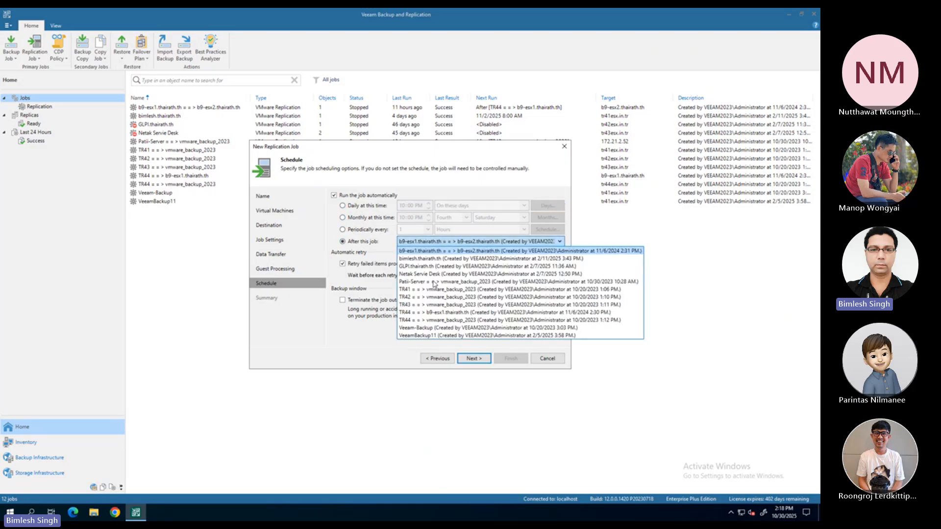
{"action": "left_click", "coordinate": [415, 321]}
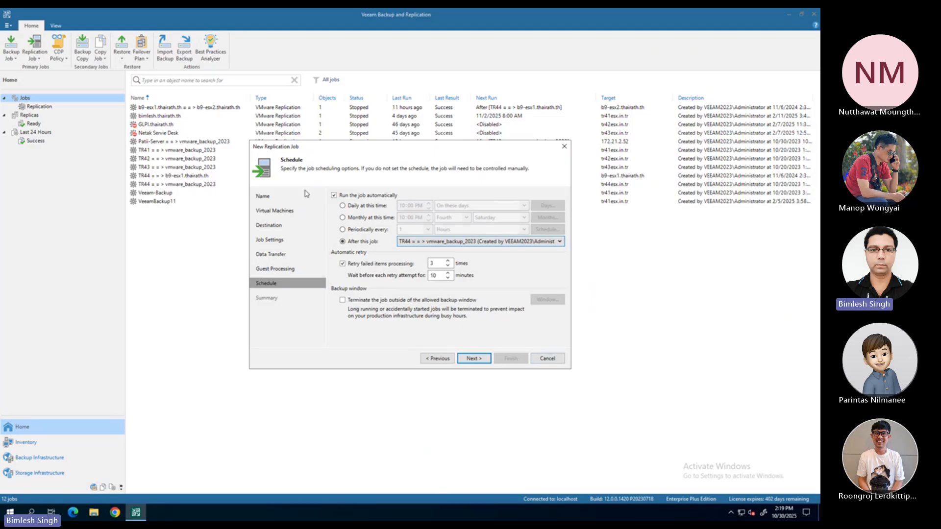
{"action": "left_click", "coordinate": [549, 363]}
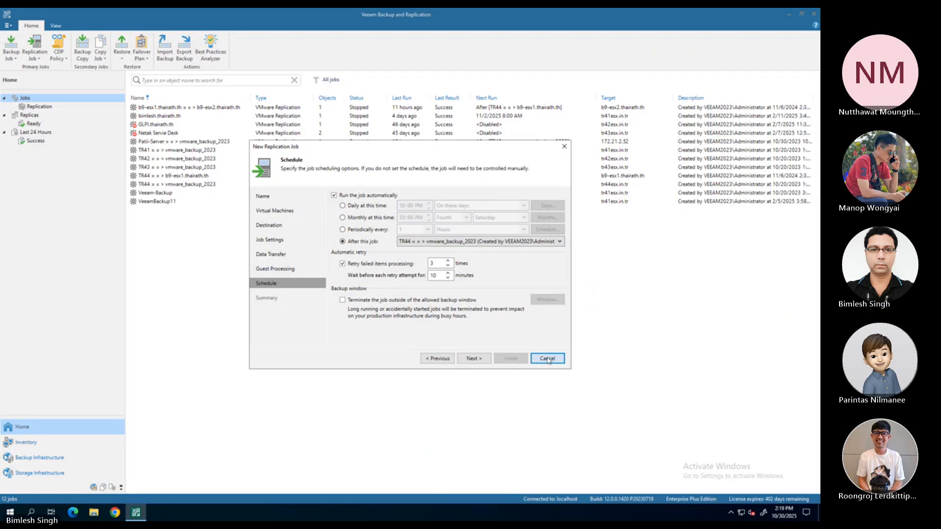
{"action": "left_click", "coordinate": [547, 360]}
{"action": "left_click", "coordinate": [431, 274]}
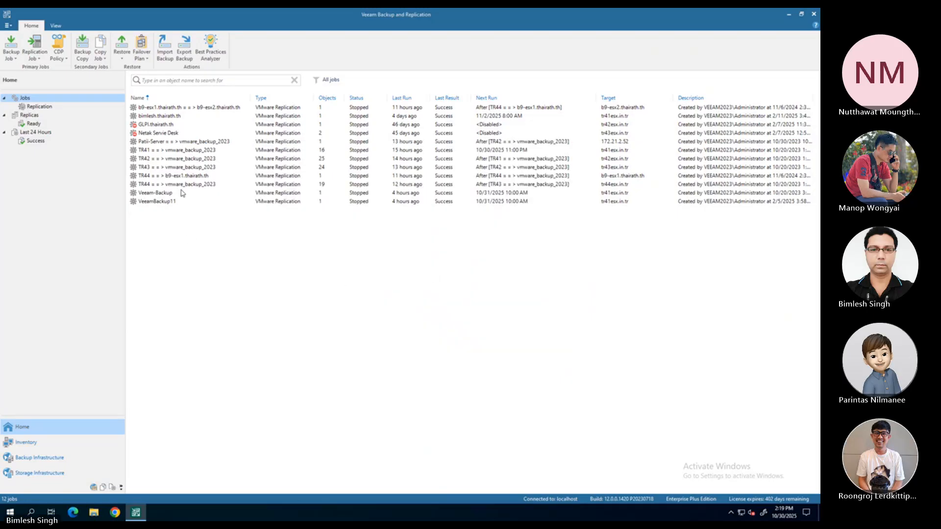
Open the TR41 = = > vmware_backup_2023 replication job for editing and review its list of virtual machines
{"action": "left_click", "coordinate": [161, 152]}
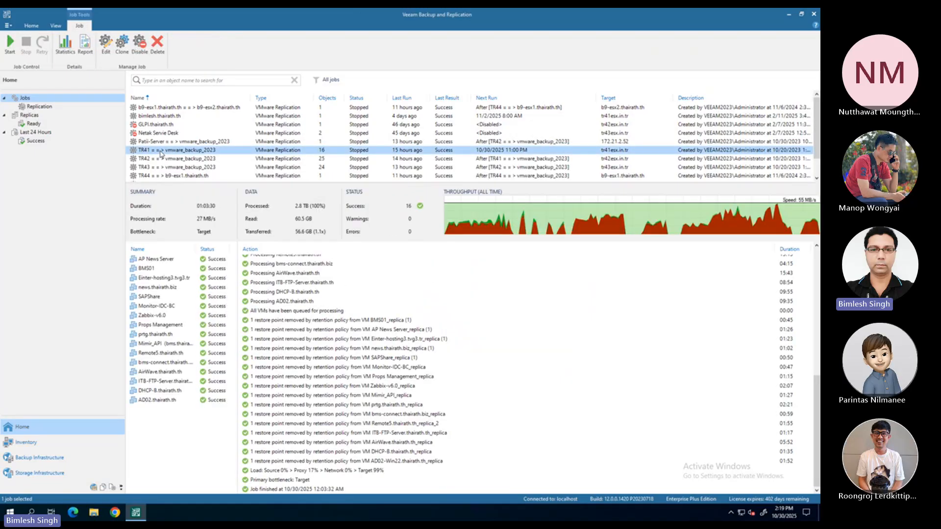
{"action": "right_click", "coordinate": [161, 153]}
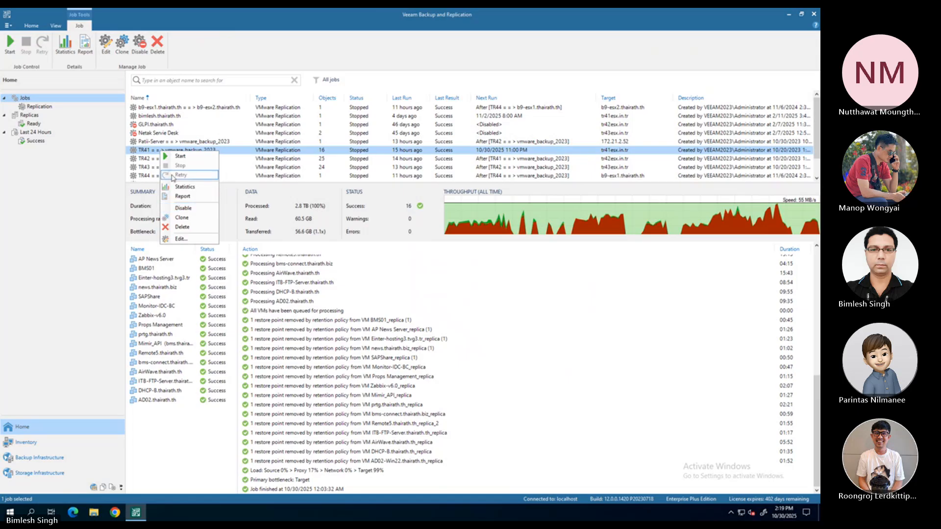
{"action": "left_click", "coordinate": [83, 181]}
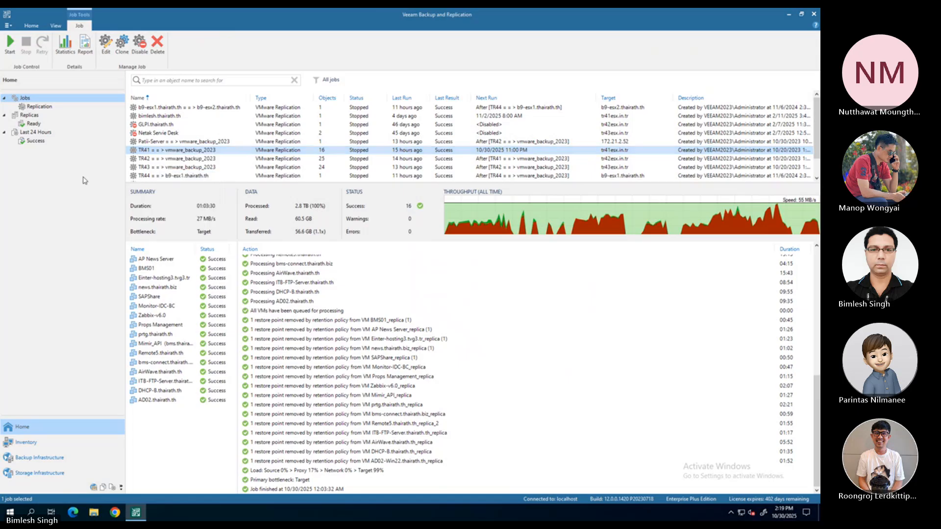
{"action": "right_click", "coordinate": [171, 152]}
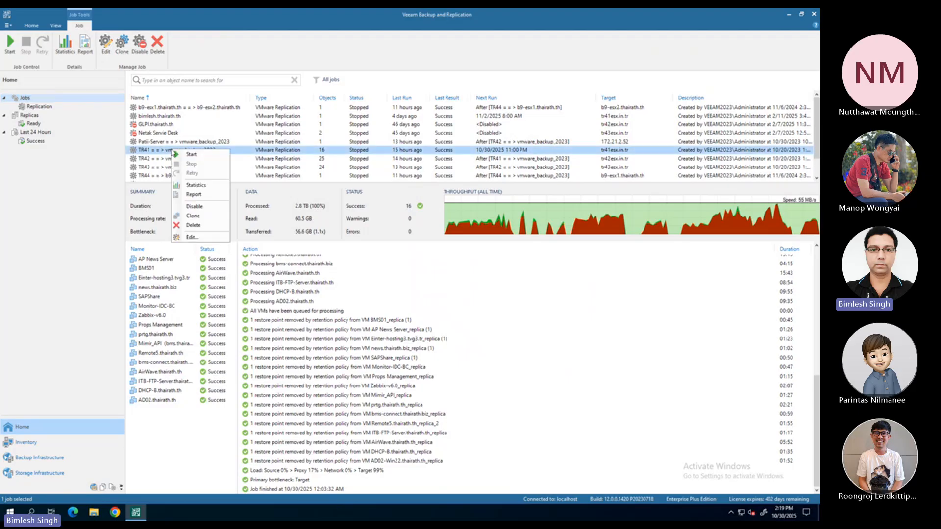
{"action": "left_click", "coordinate": [190, 238]}
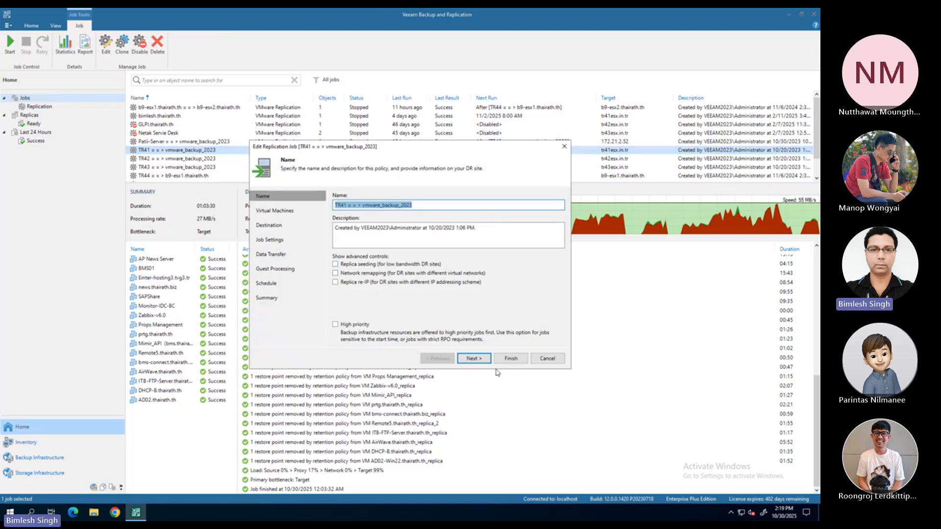
{"action": "left_click", "coordinate": [479, 361]}
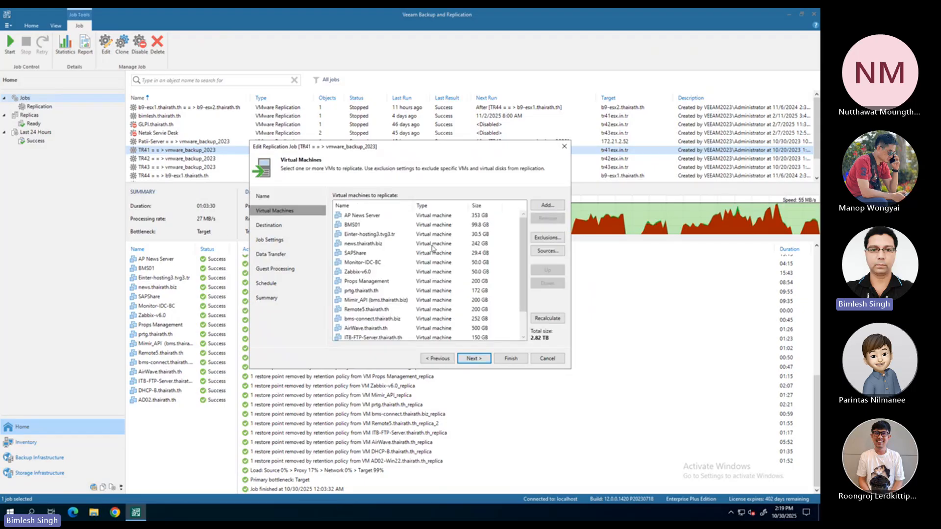
{"action": "scroll", "coordinate": [372, 255], "scroll_direction": "down", "scroll_amount": 1}
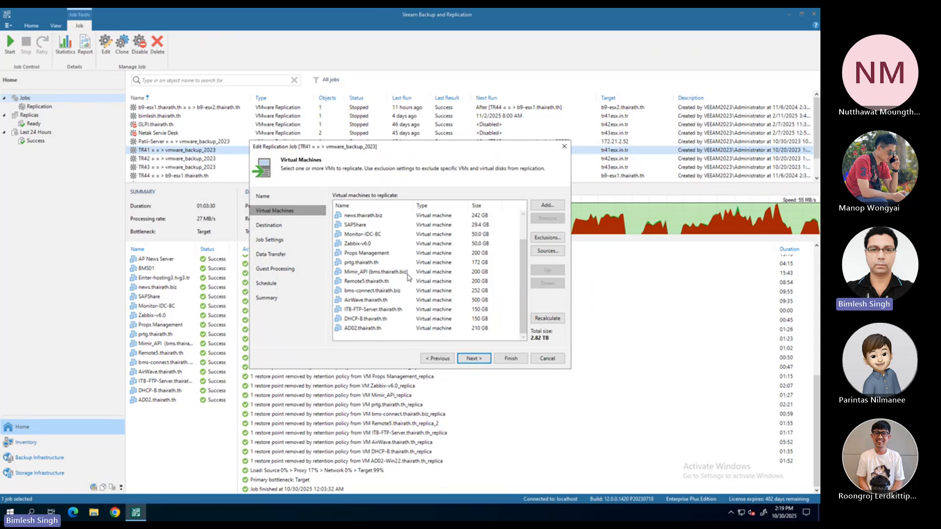
Add cgw2.thairath.biz-NEW -NONE-PRODUCTION from host tr41esx.in.tr to the job's virtual machines
{"action": "left_click", "coordinate": [545, 208]}
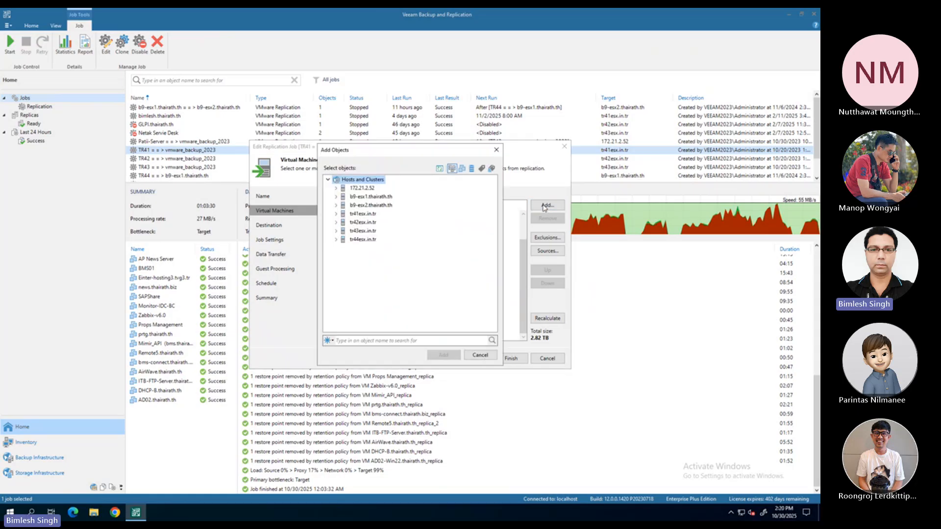
{"action": "left_click", "coordinate": [336, 214]}
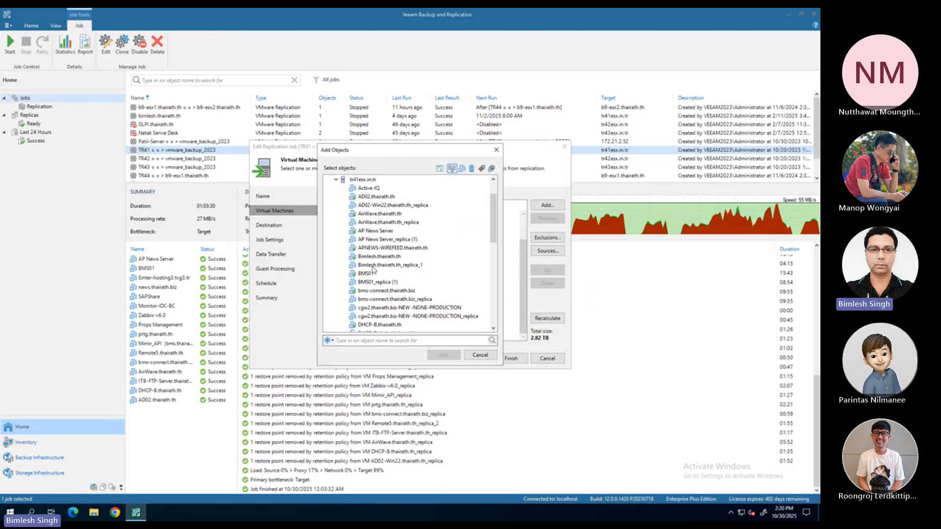
{"action": "left_click_drag", "start_coordinate": [384, 153], "coordinate": [483, 159]}
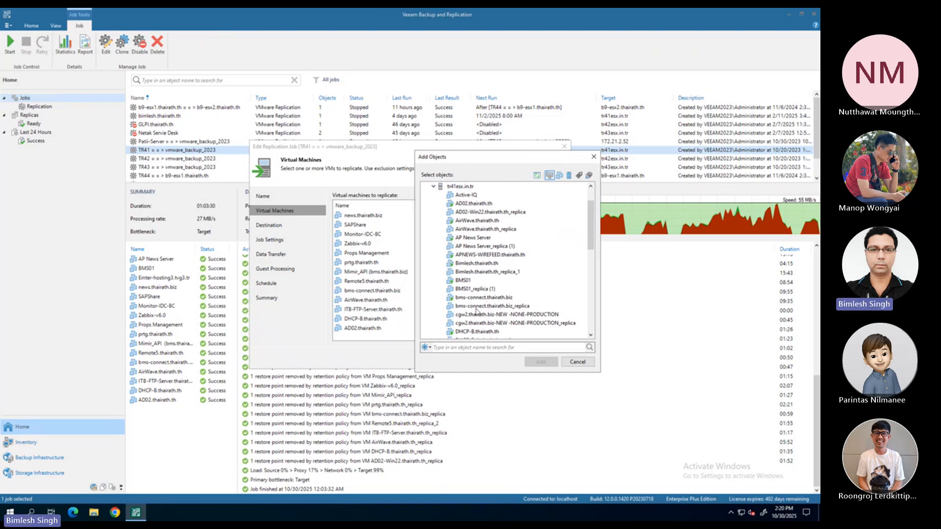
{"action": "left_click", "coordinate": [470, 315]}
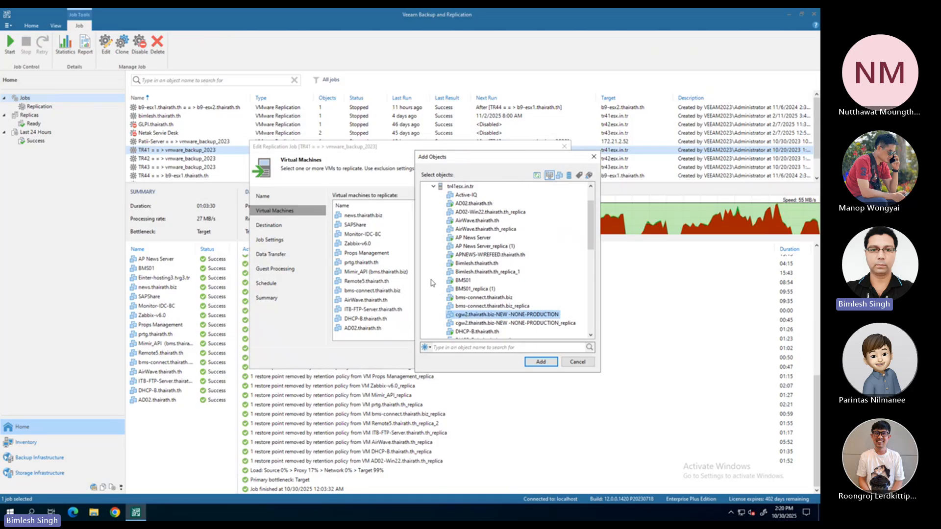
{"action": "left_click", "coordinate": [534, 363]}
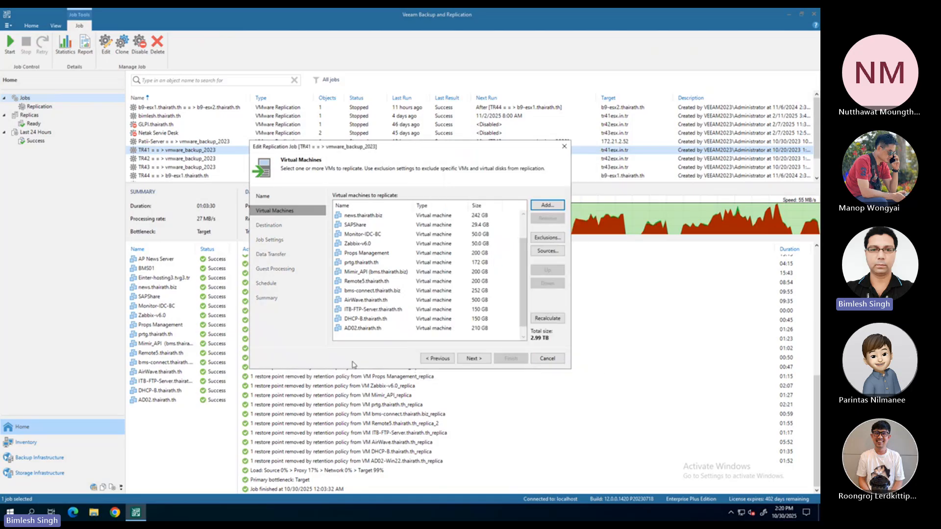
Remove cgw2.thairath.biz-NEW -NONE-PRODUCTION from the replication job's virtual machine list
{"action": "scroll", "coordinate": [412, 308], "scroll_direction": "down", "scroll_amount": 1}
{"action": "left_click", "coordinate": [385, 331]}
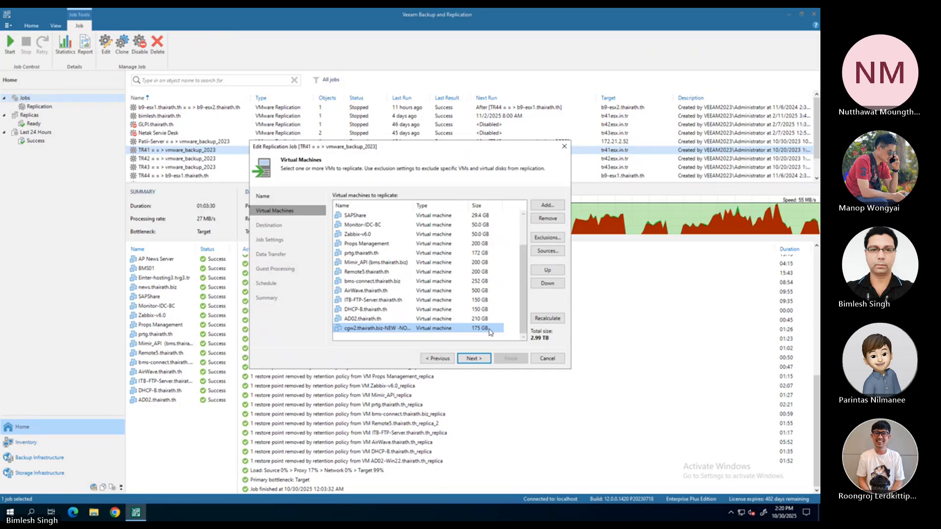
{"action": "left_click", "coordinate": [547, 218]}
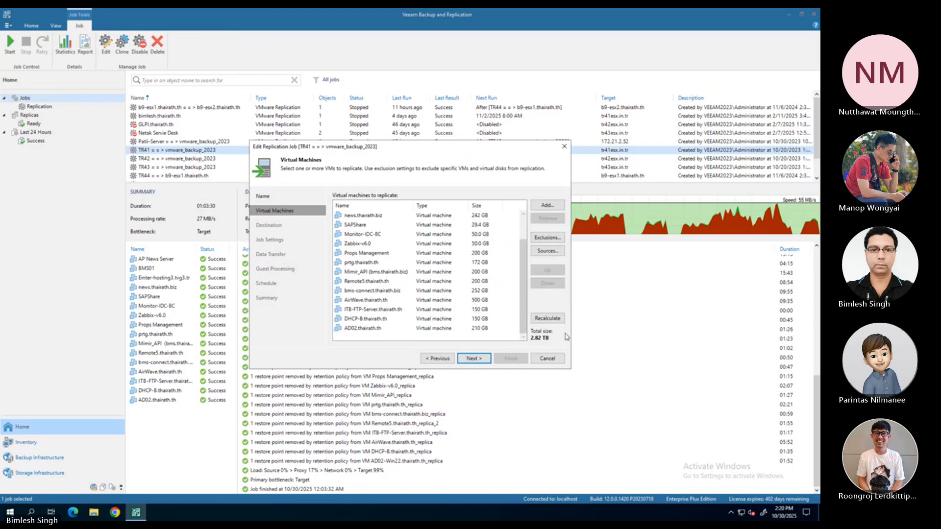
Review the TR41 job's destination, job settings, data transfer, guest processing and schedule, and exit without applying changes
{"action": "left_click", "coordinate": [480, 359]}
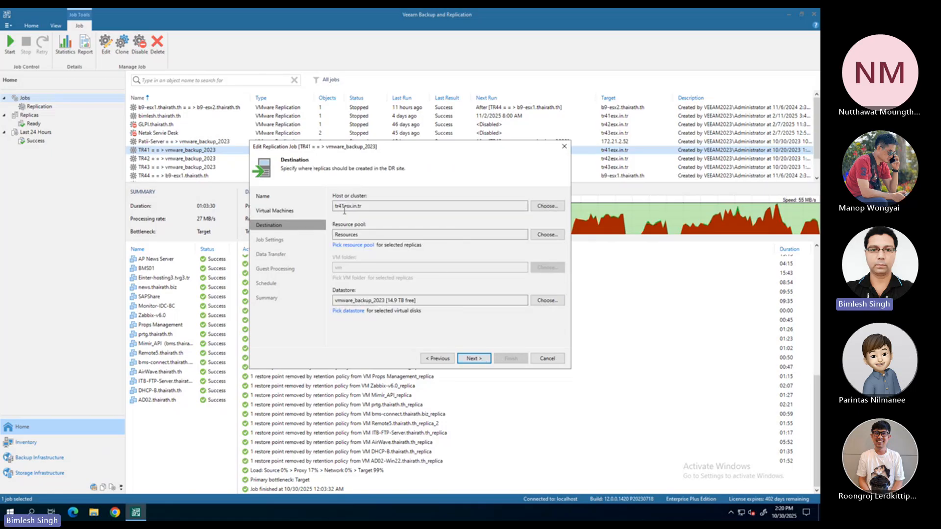
{"action": "left_click", "coordinate": [474, 358]}
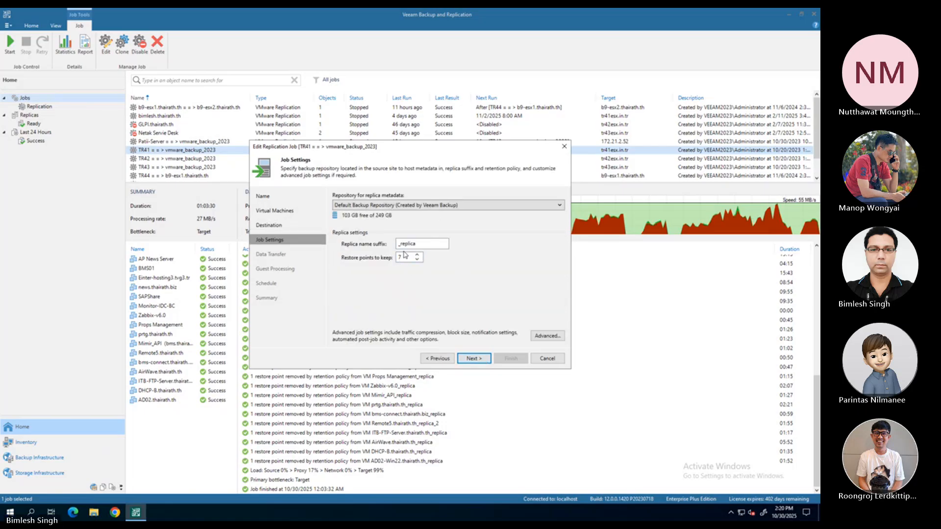
{"action": "left_click", "coordinate": [479, 358]}
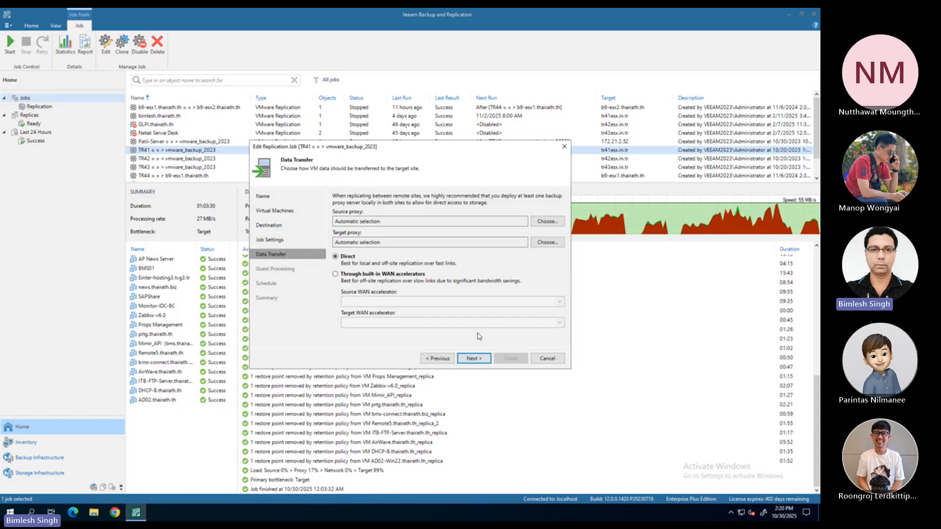
{"action": "left_click", "coordinate": [473, 360]}
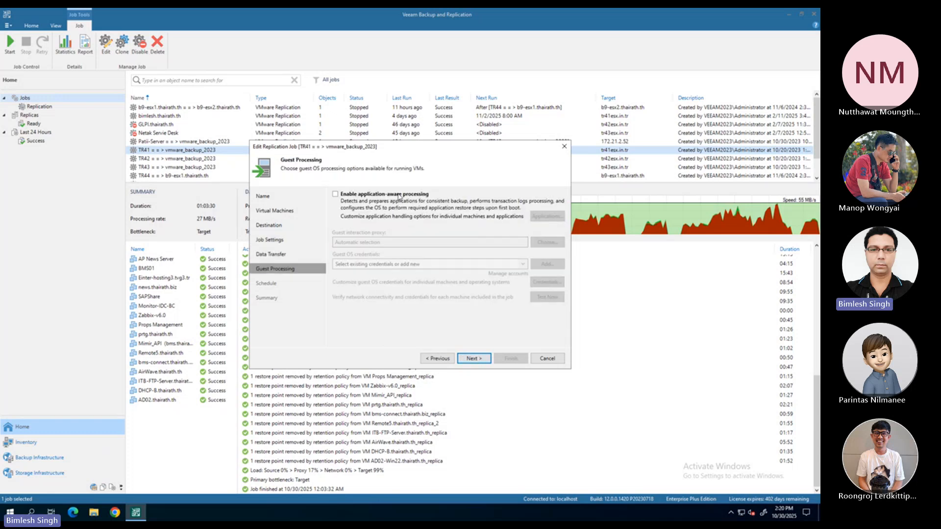
{"action": "left_click", "coordinate": [480, 359]}
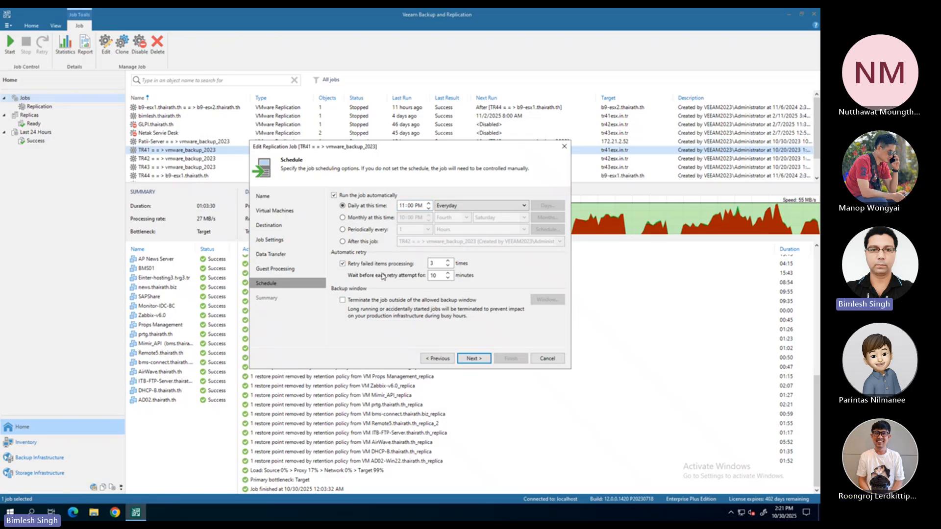
{"action": "left_click", "coordinate": [548, 360]}
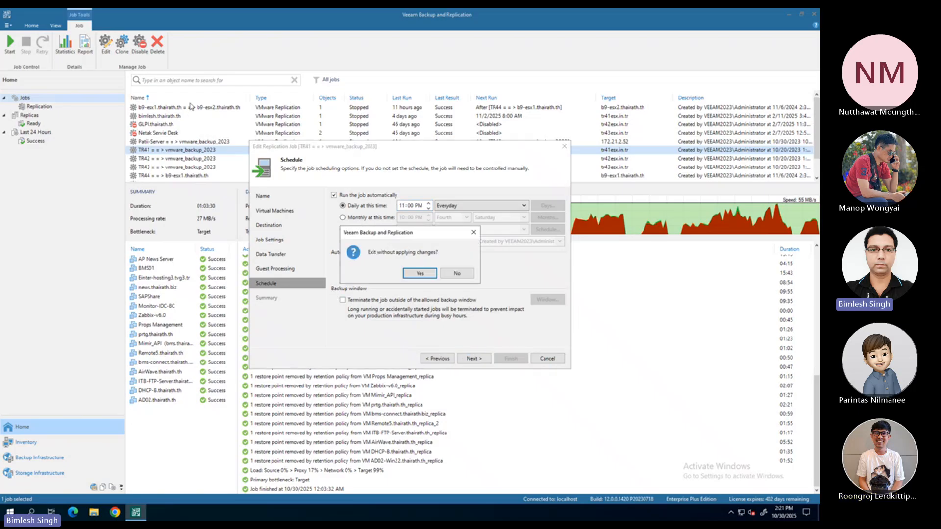
{"action": "left_click", "coordinate": [420, 273]}
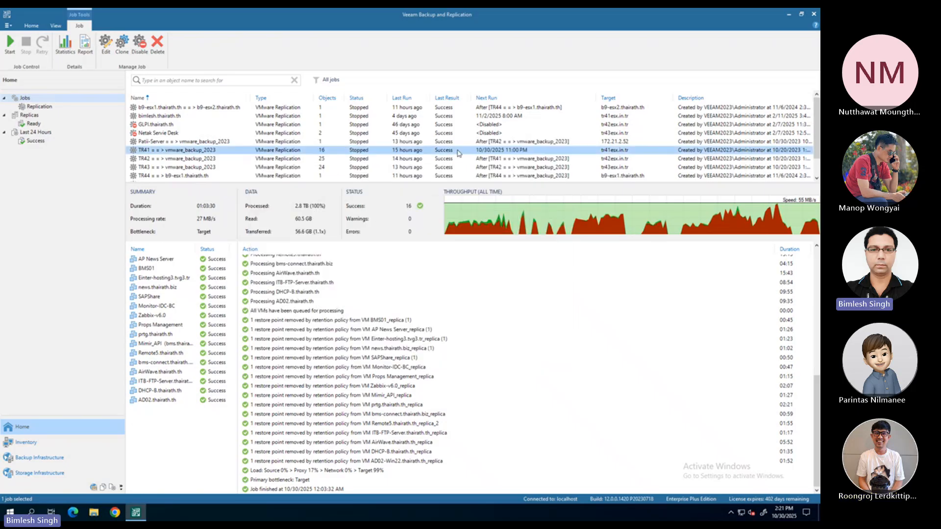
Review the last-run details of the TR42 = = > vmware_backup_2023, TR44 = = > b9-esx1.thairath.th and b9-esx1.thairath.th = = > b9-esx2.thairath.th jobs
{"action": "left_click", "coordinate": [170, 159]}
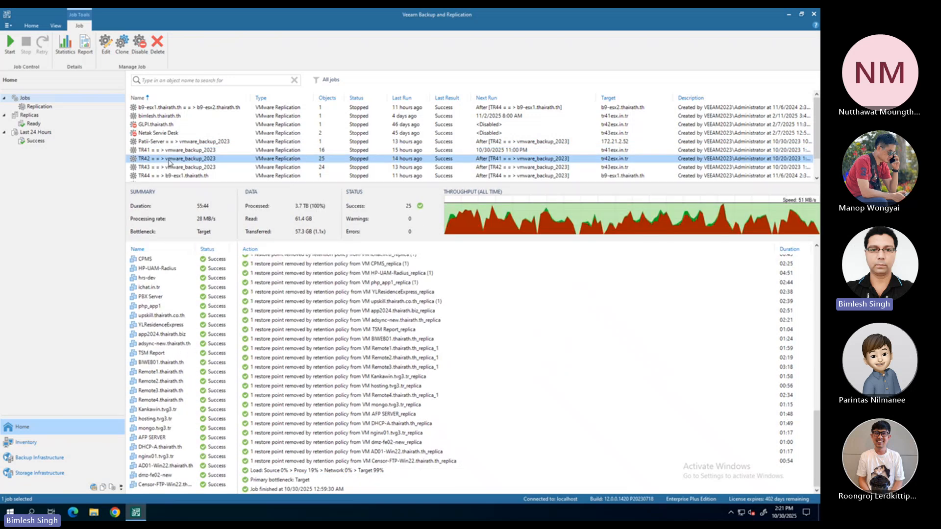
{"action": "left_click", "coordinate": [151, 178]}
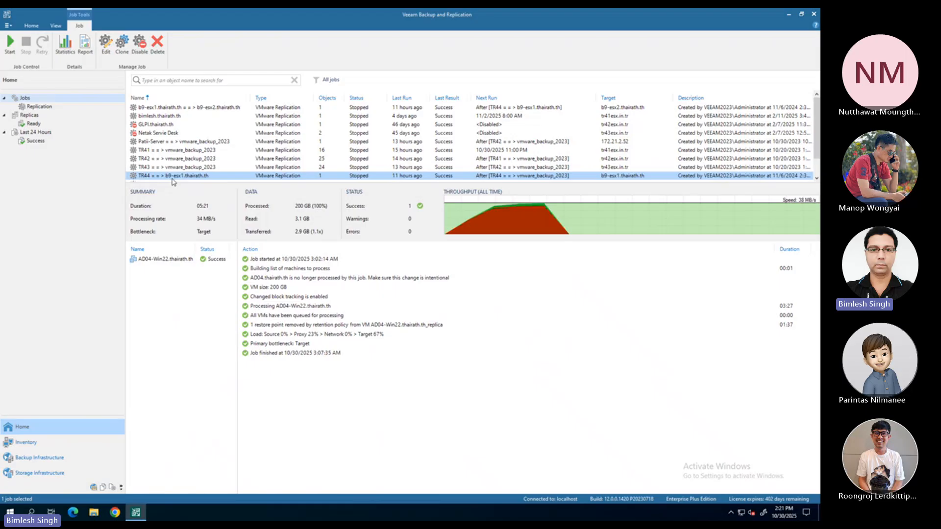
{"action": "left_click", "coordinate": [153, 108]}
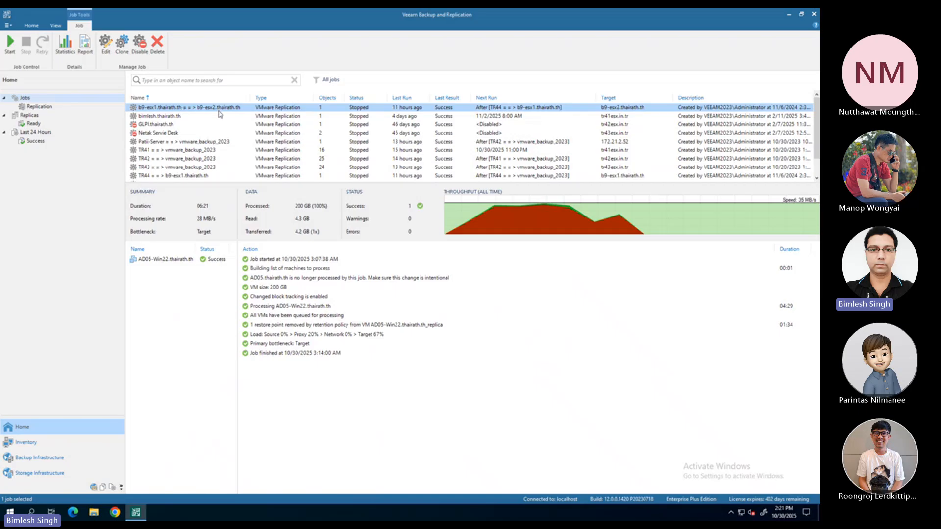
{"action": "scroll", "coordinate": [222, 131], "scroll_direction": "down", "scroll_amount": 1}
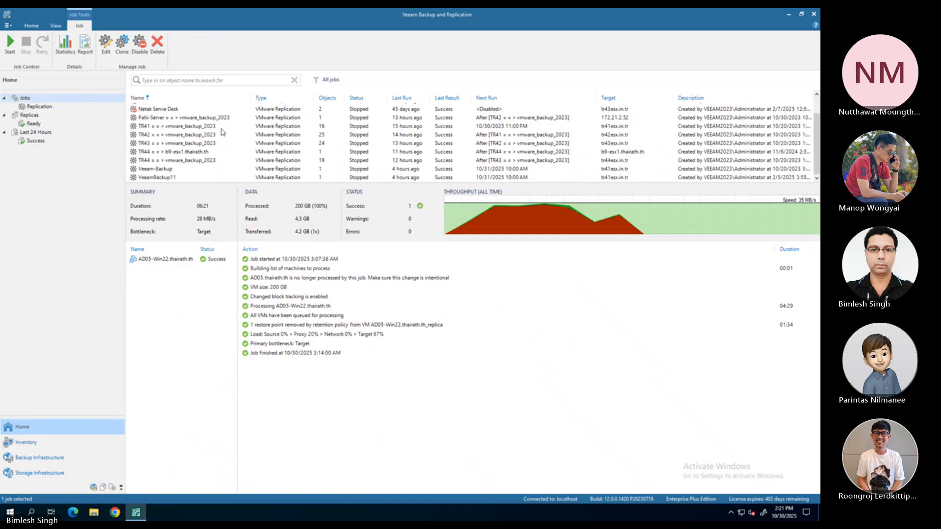
Enlarge the job list area to show all jobs, and review the last runs of Veeam-Backup and VeeamBackup11
{"action": "left_click_drag", "start_coordinate": [211, 182], "coordinate": [211, 252]}
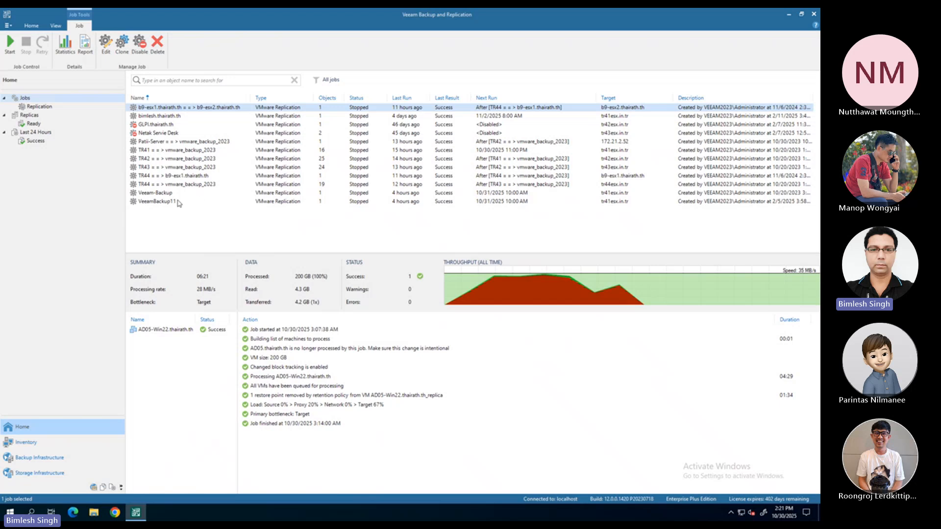
{"action": "left_click", "coordinate": [154, 194]}
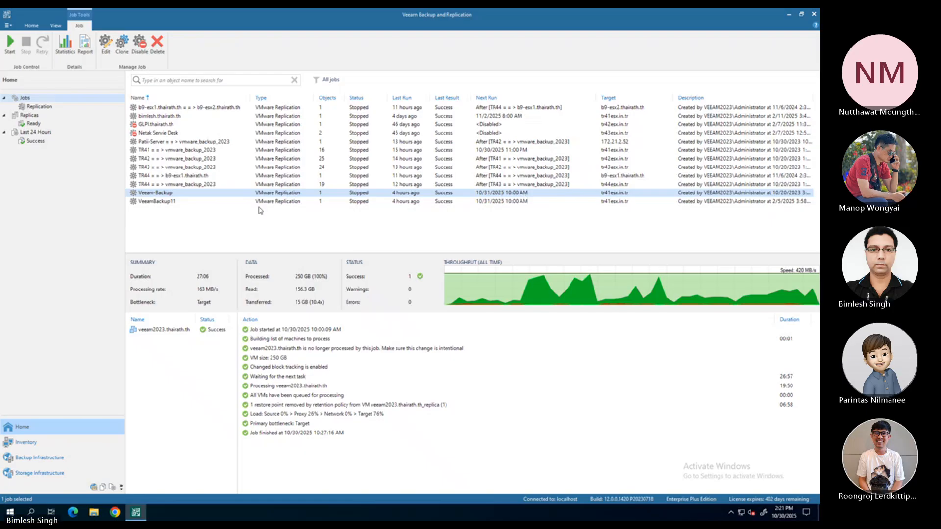
{"action": "left_click", "coordinate": [167, 202]}
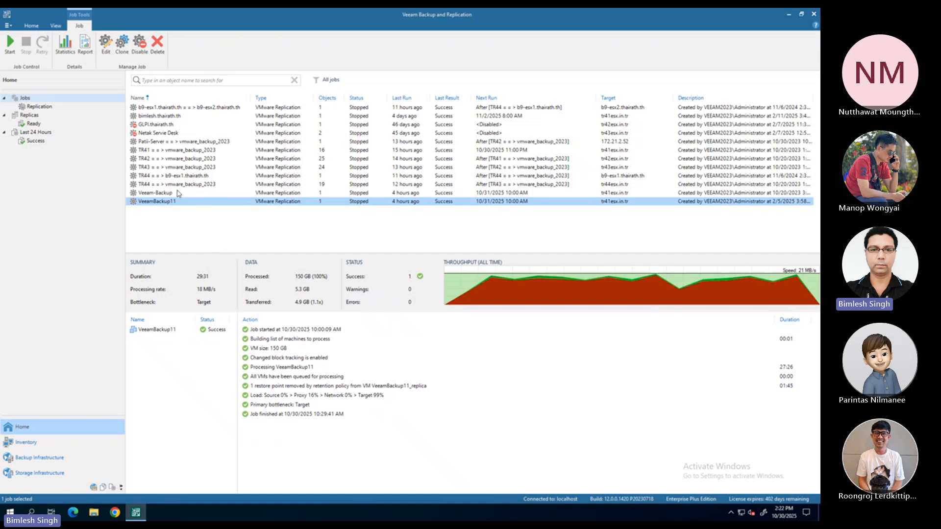
{"action": "left_click", "coordinate": [154, 194]}
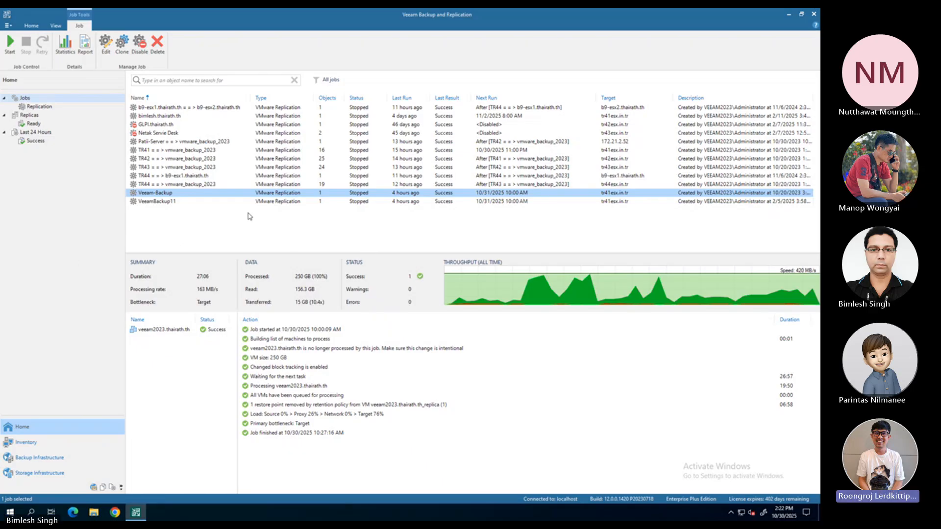
Review the TR41 job's last run and the processing logs of AD04-Win22.thairath.th and AD05-Win22.thairath.th in their b9-esx replication jobs
{"action": "left_click", "coordinate": [150, 151]}
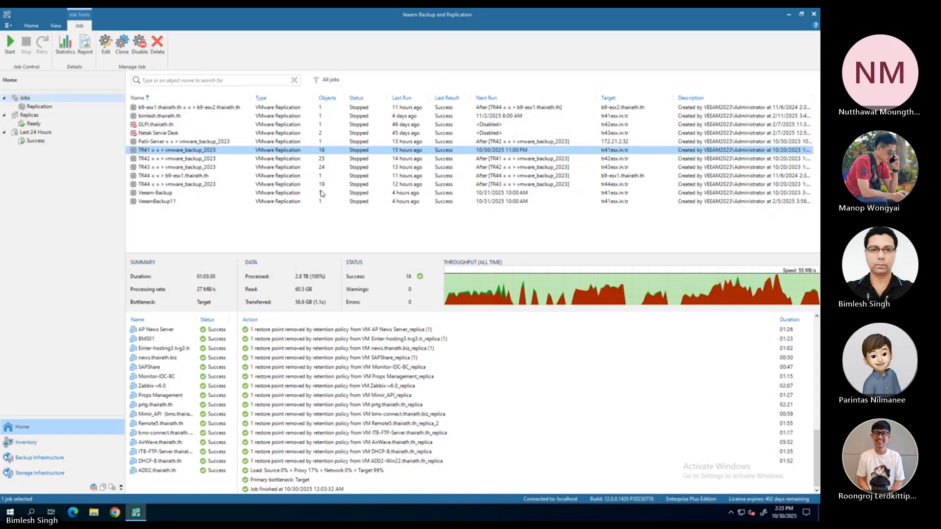
{"action": "left_click", "coordinate": [214, 176]}
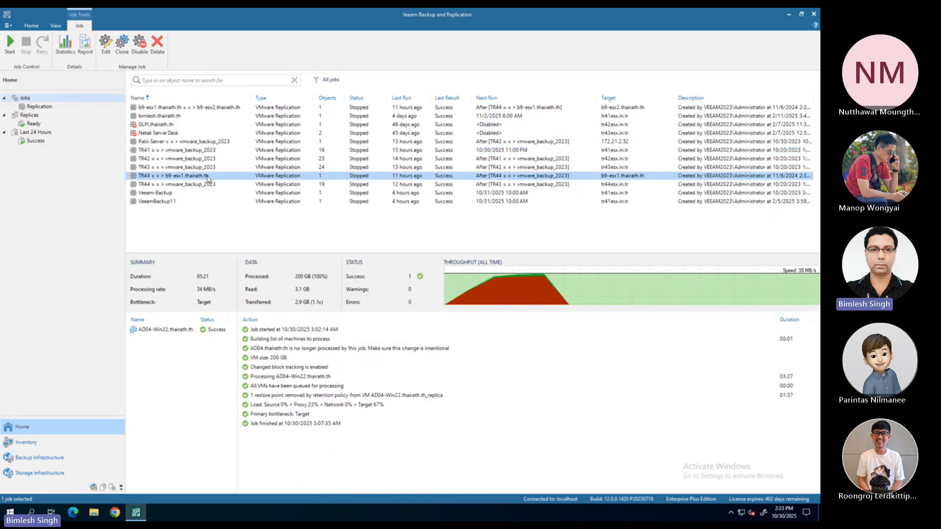
{"action": "left_click", "coordinate": [162, 330]}
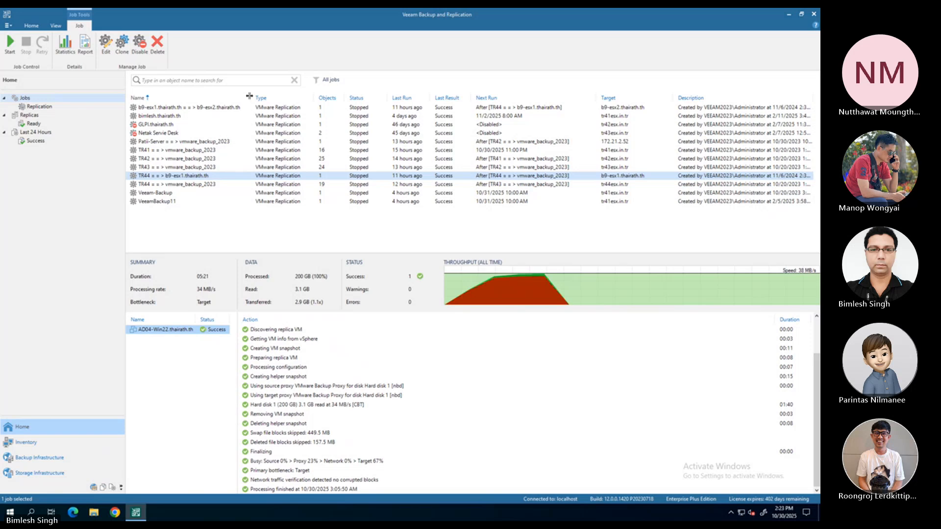
{"action": "left_click", "coordinate": [212, 108]}
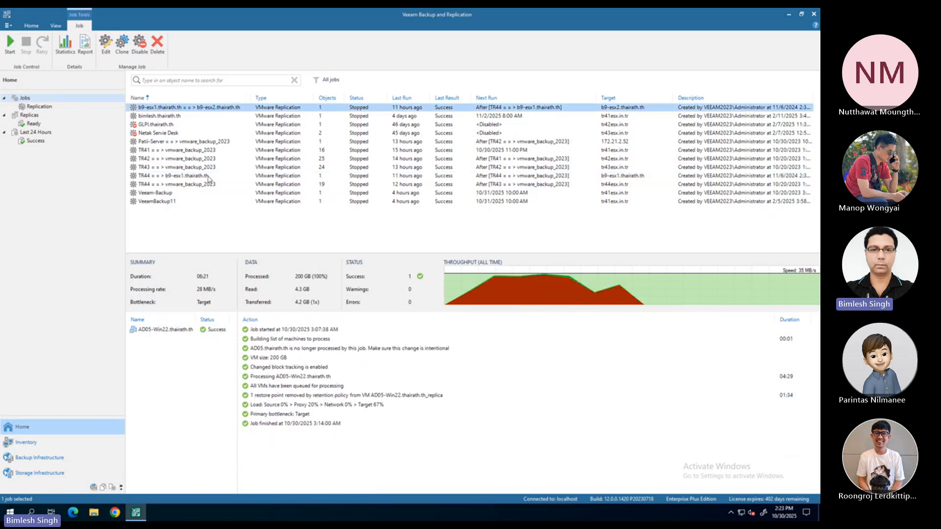
{"action": "left_click", "coordinate": [159, 330]}
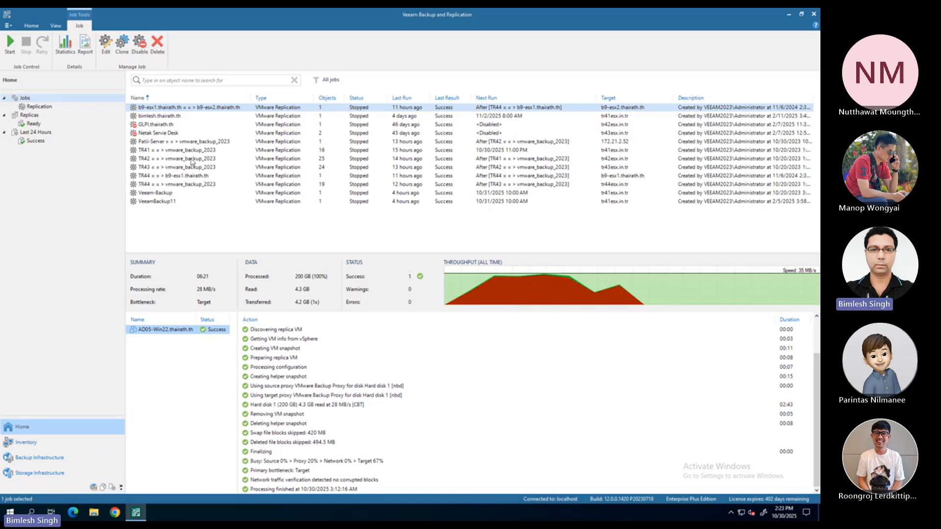
Look over the actions available for the TR41 = = > vmware_backup_2023 job, and leave the job selected
{"action": "left_click", "coordinate": [168, 151]}
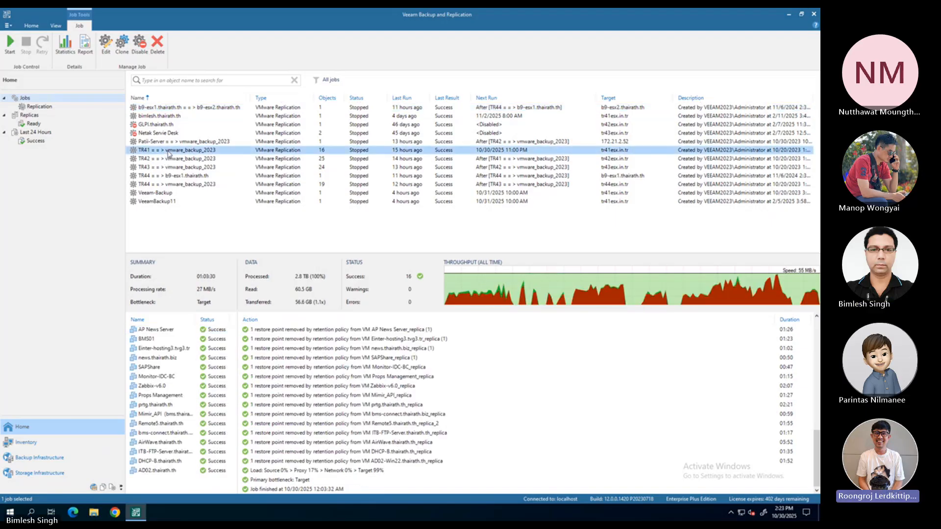
{"action": "right_click", "coordinate": [168, 151]}
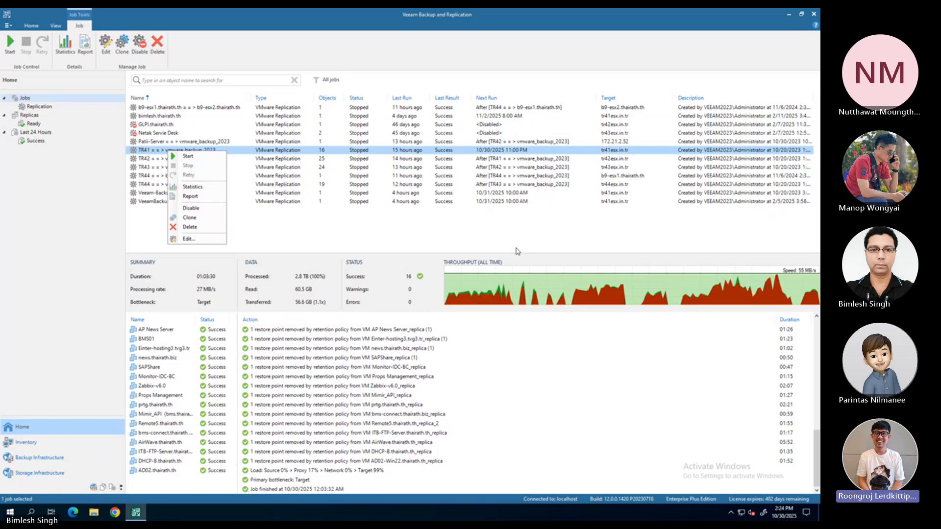
{"action": "left_click", "coordinate": [332, 241]}
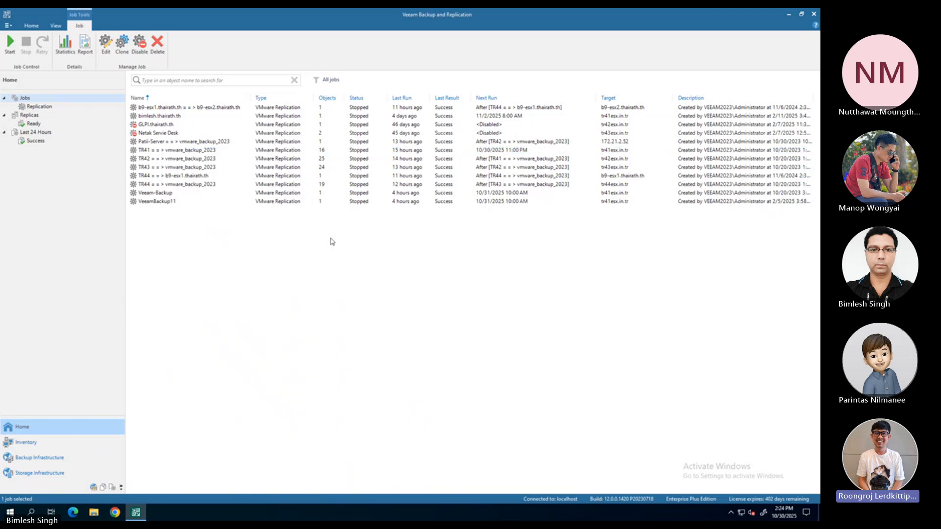
{"action": "left_click", "coordinate": [151, 152]}
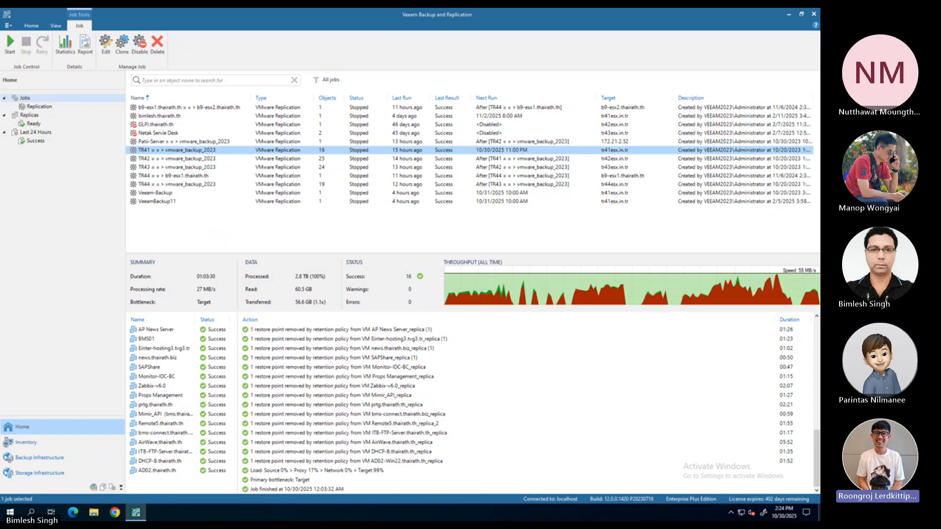
Switch to the vSphere Client and check the vSphere HA state in the summaries of hosts tr41esx.in.tr and tr42esx.in.tr
{"action": "key", "text": "alt+Tab"}
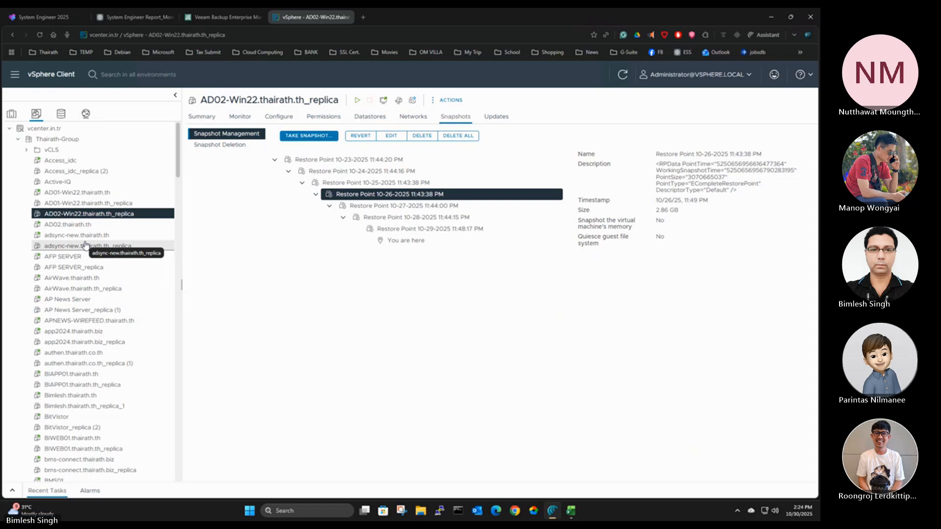
{"action": "left_click", "coordinate": [11, 114]}
{"action": "left_click", "coordinate": [60, 150]}
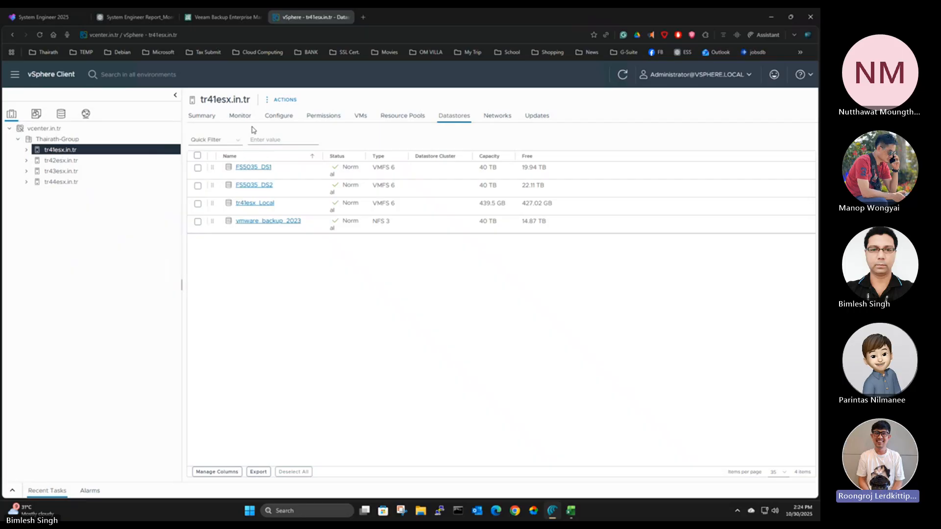
{"action": "left_click", "coordinate": [208, 118]}
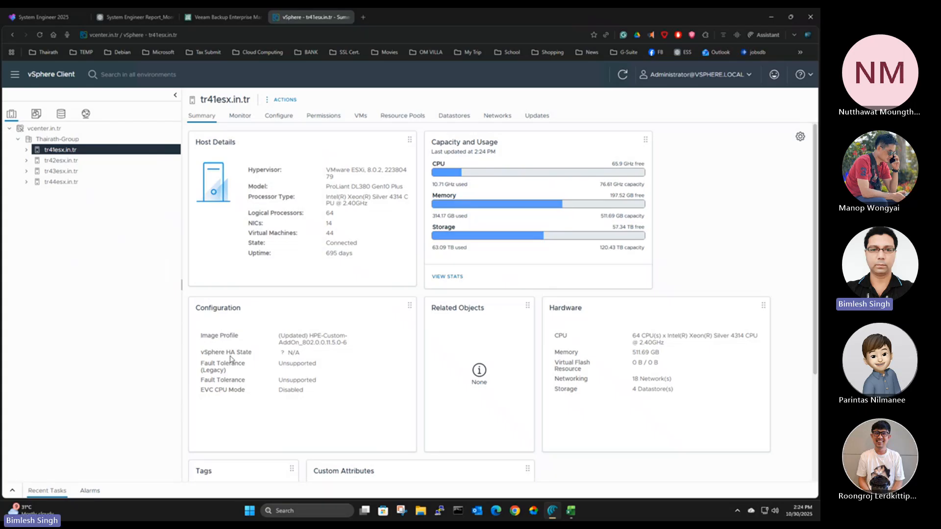
{"action": "left_click_drag", "start_coordinate": [226, 353], "coordinate": [314, 359]}
{"action": "left_click", "coordinate": [61, 160]}
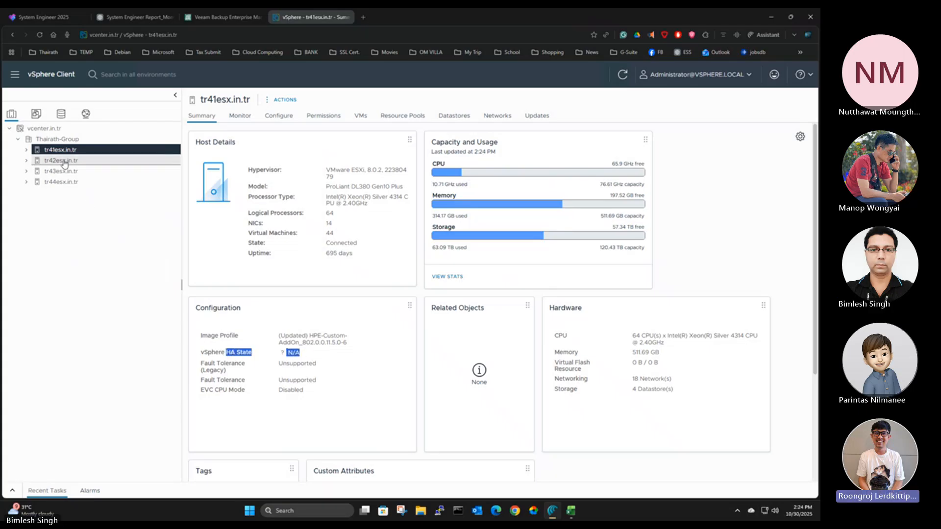
{"action": "left_click_drag", "start_coordinate": [287, 353], "coordinate": [300, 354]}
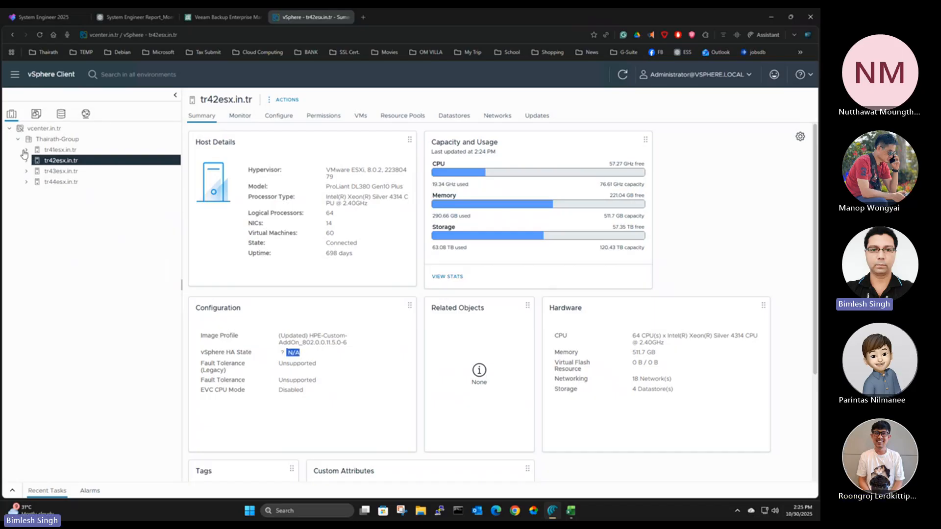
Examine the virtual machines listed under hosts tr41esx.in.tr and tr43esx.in.tr, leaving tr41esx.in.tr expanded
{"action": "left_click", "coordinate": [25, 150]}
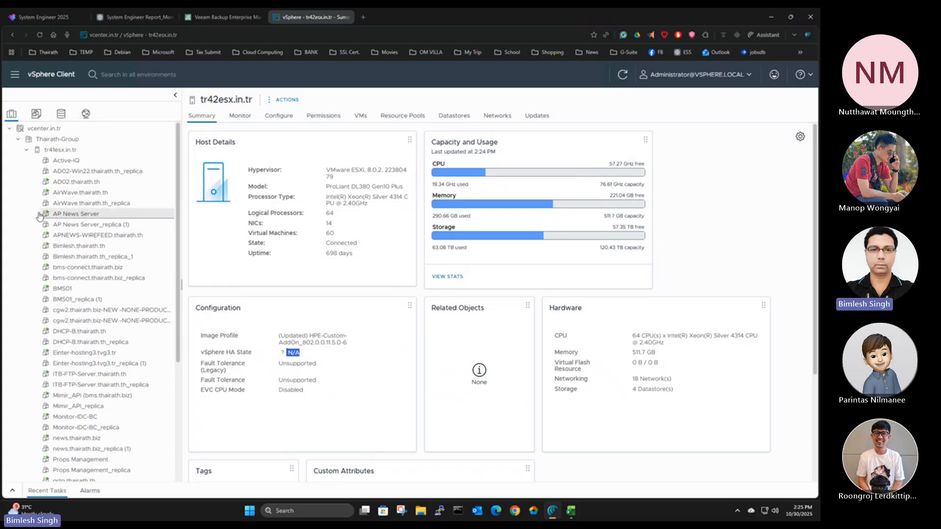
{"action": "left_click", "coordinate": [25, 150]}
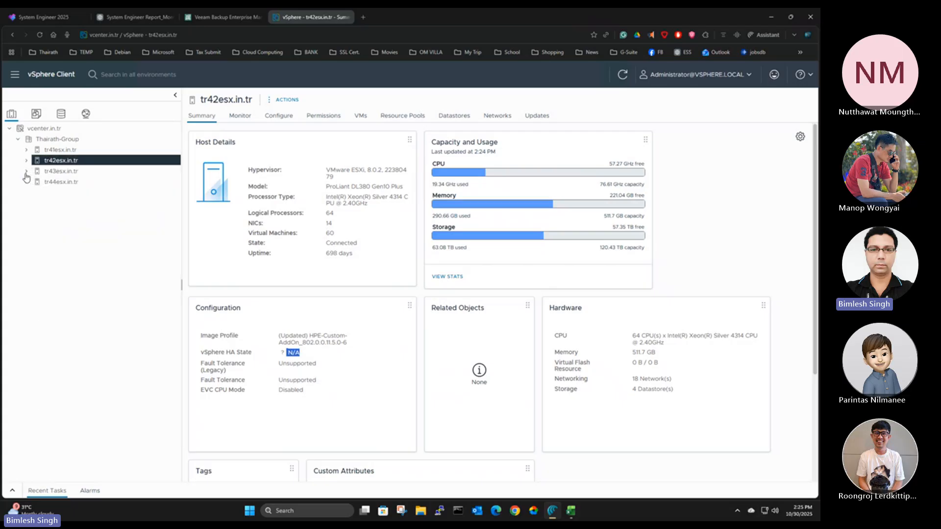
{"action": "left_click", "coordinate": [26, 172]}
{"action": "left_click", "coordinate": [26, 172]}
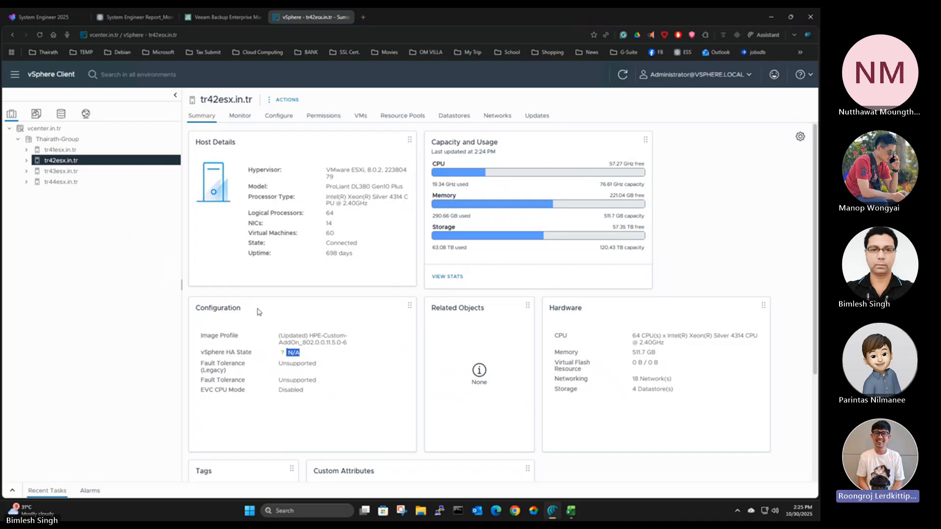
{"action": "left_click", "coordinate": [345, 397]}
{"action": "left_click", "coordinate": [27, 150]}
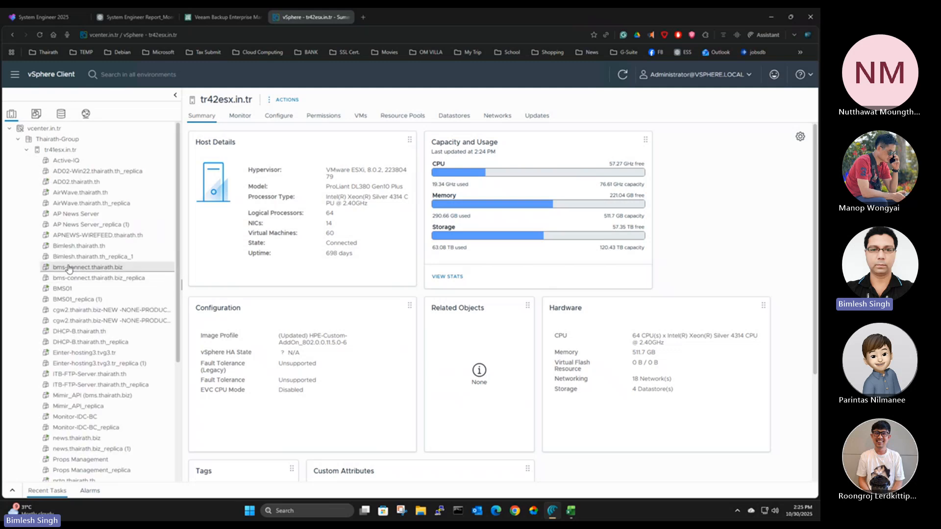
Show the summary of the AD02.thairath.th virtual machine to check its related host
{"action": "left_click", "coordinate": [37, 114]}
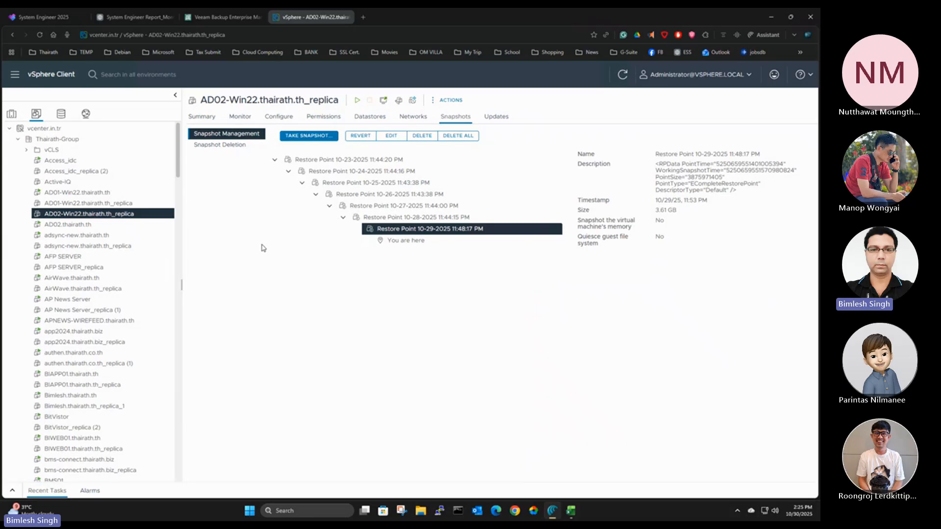
{"action": "left_click", "coordinate": [199, 118]}
{"action": "left_click", "coordinate": [67, 226]}
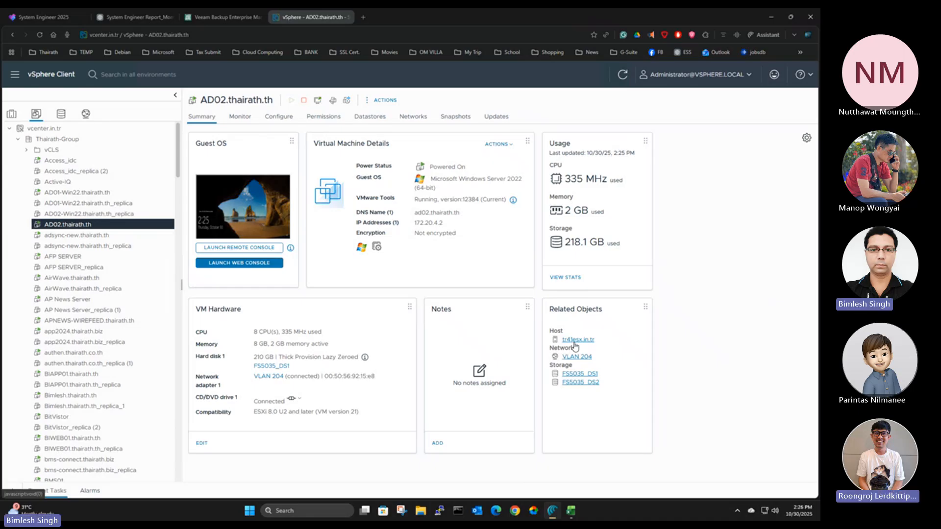
Check the datastore used by the AD02-Win22.thairath.th_replica virtual machine and return to its summary
{"action": "left_click", "coordinate": [100, 214]}
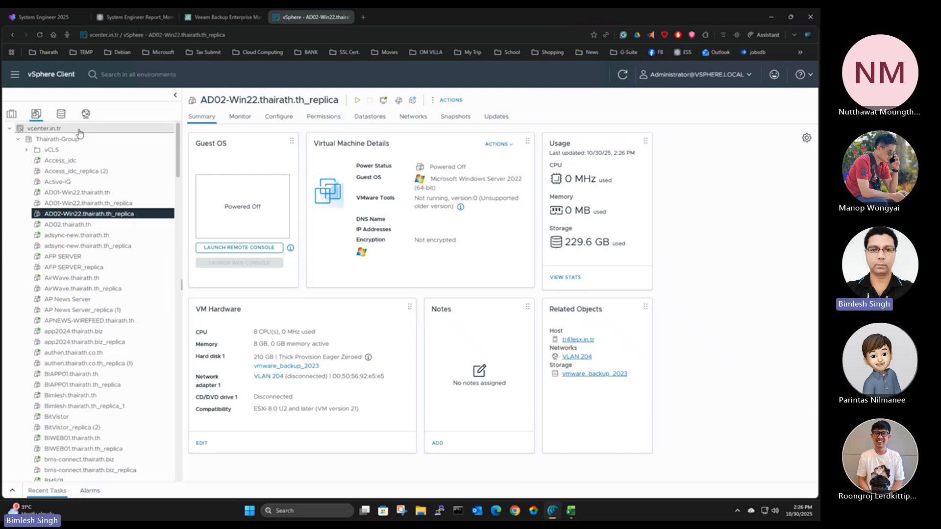
{"action": "left_click", "coordinate": [370, 118]}
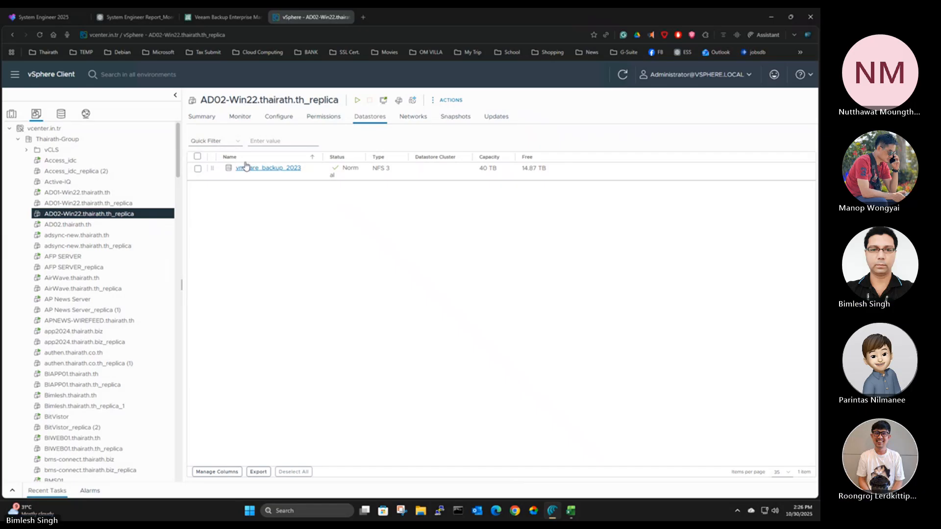
{"action": "left_click", "coordinate": [200, 120]}
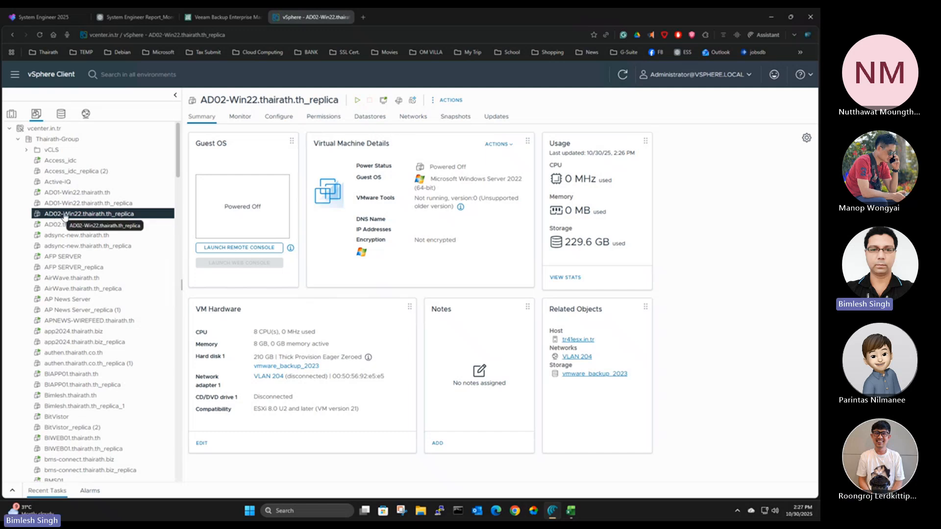
Start cloning AD02-Win22.thairath.th_replica to a new virtual machine named test
{"action": "right_click", "coordinate": [64, 217]}
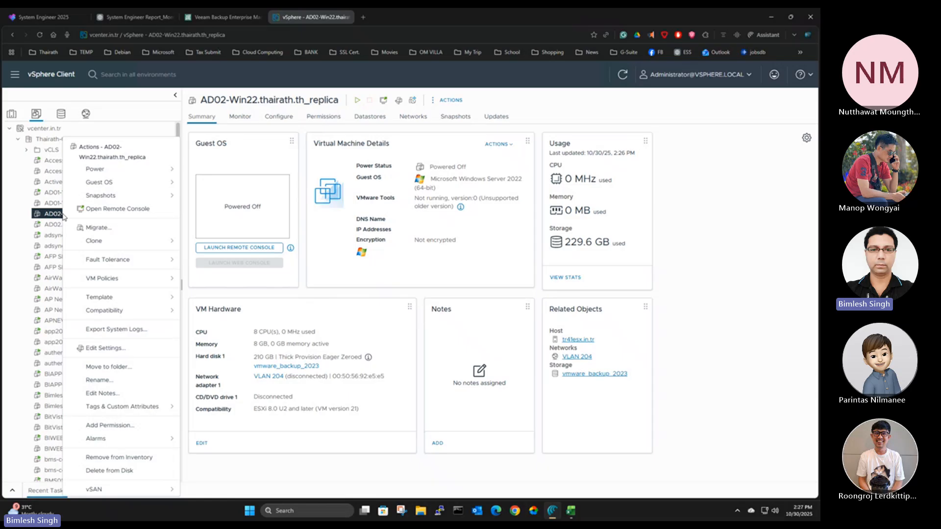
{"action": "mouse_move", "coordinate": [122, 243]}
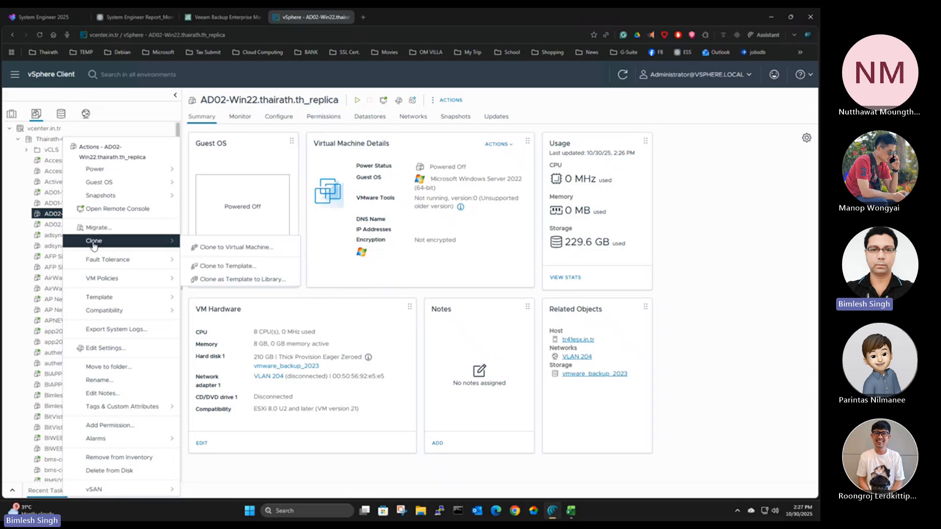
{"action": "left_click", "coordinate": [238, 252]}
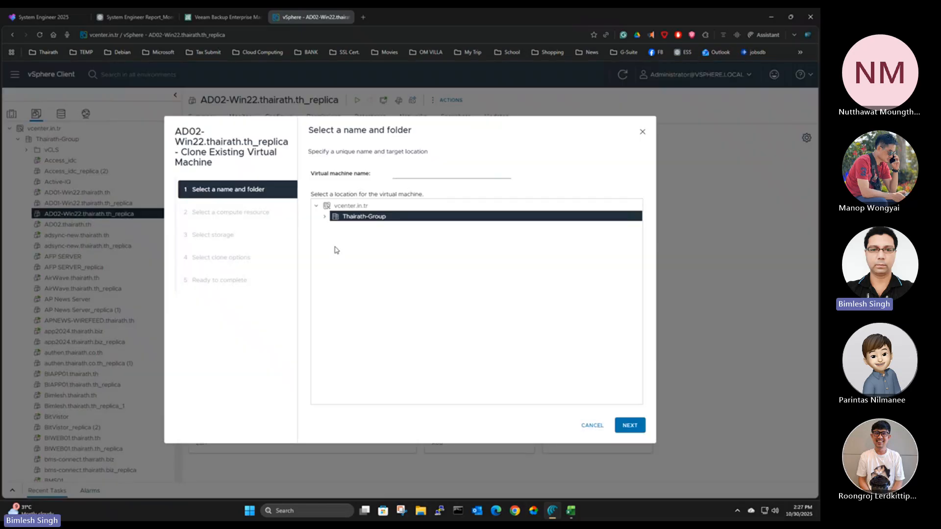
{"action": "left_click", "coordinate": [452, 175]}
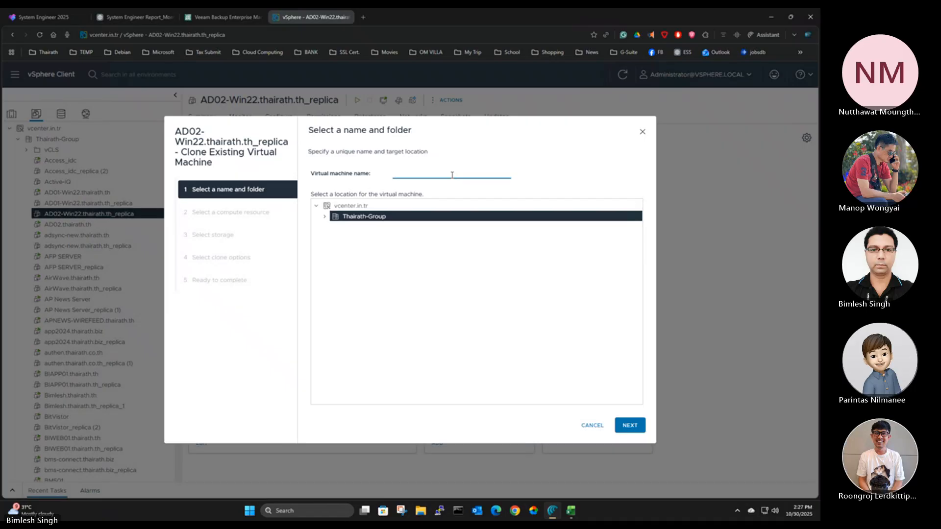
{"action": "type", "text": "test"}
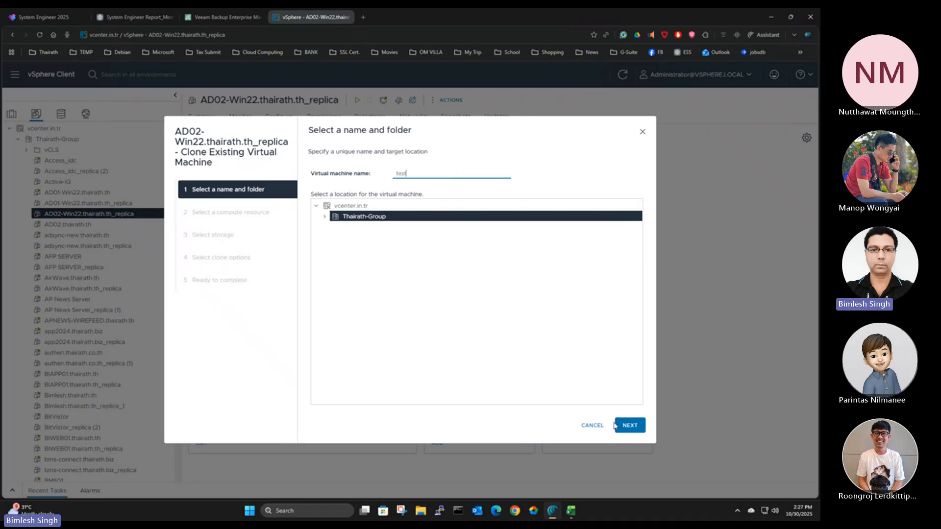
{"action": "left_click", "coordinate": [630, 426]}
Choose host tr42esx.in.tr as the clone's compute resource and FS5035_DS2 as its storage
{"action": "left_click", "coordinate": [339, 185]}
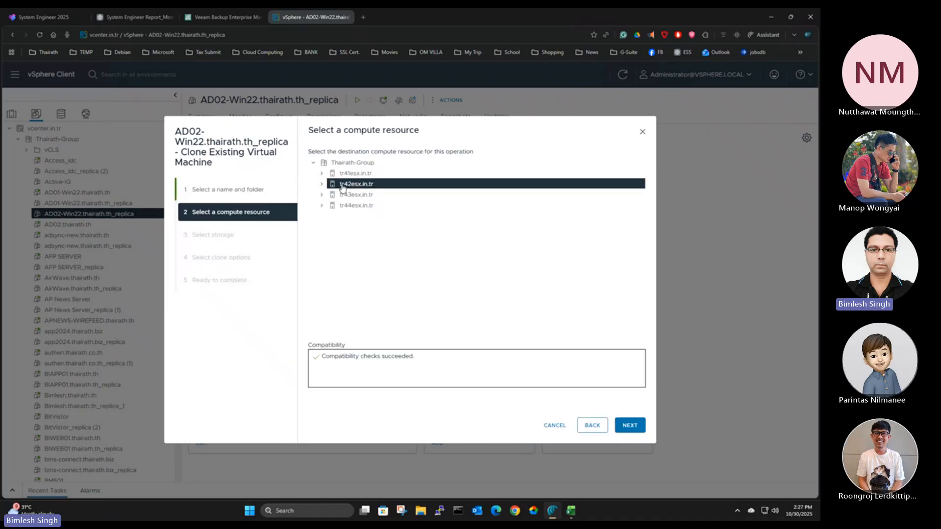
{"action": "left_click", "coordinate": [634, 424]}
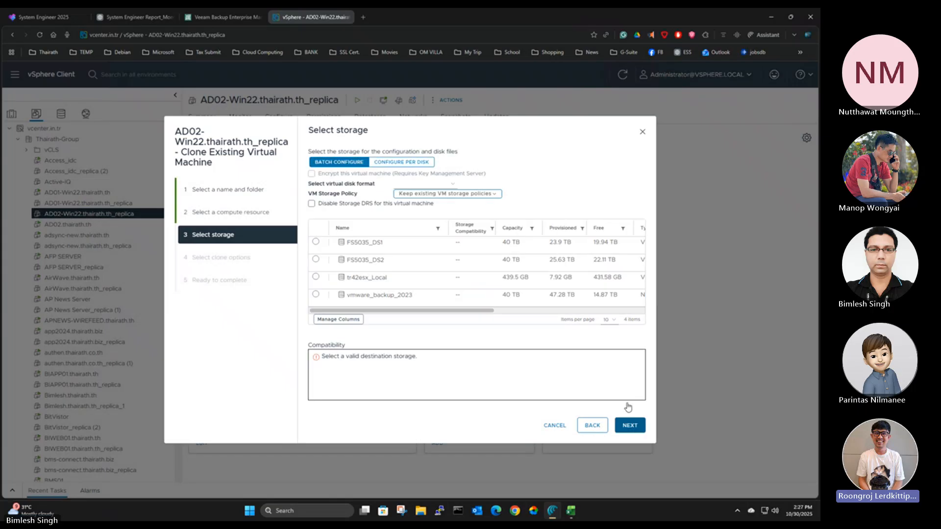
{"action": "left_click", "coordinate": [316, 261]}
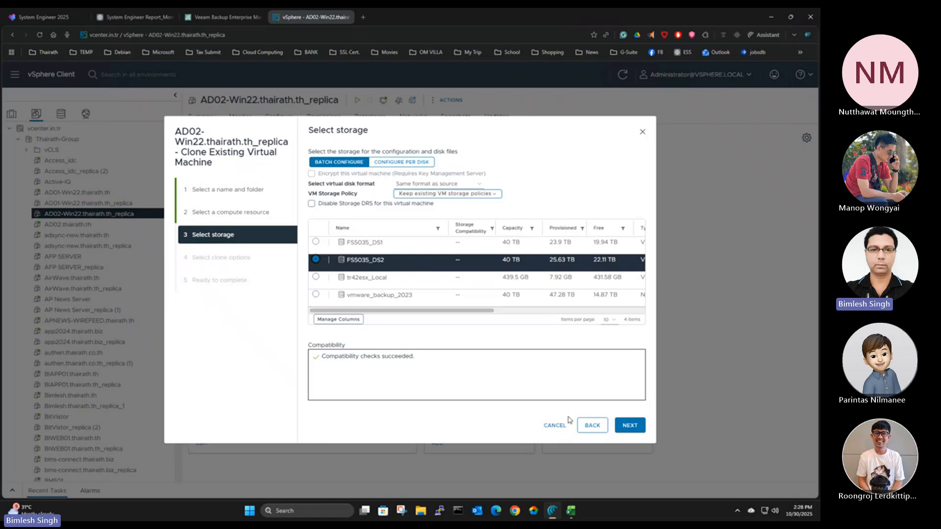
{"action": "left_click", "coordinate": [627, 426]}
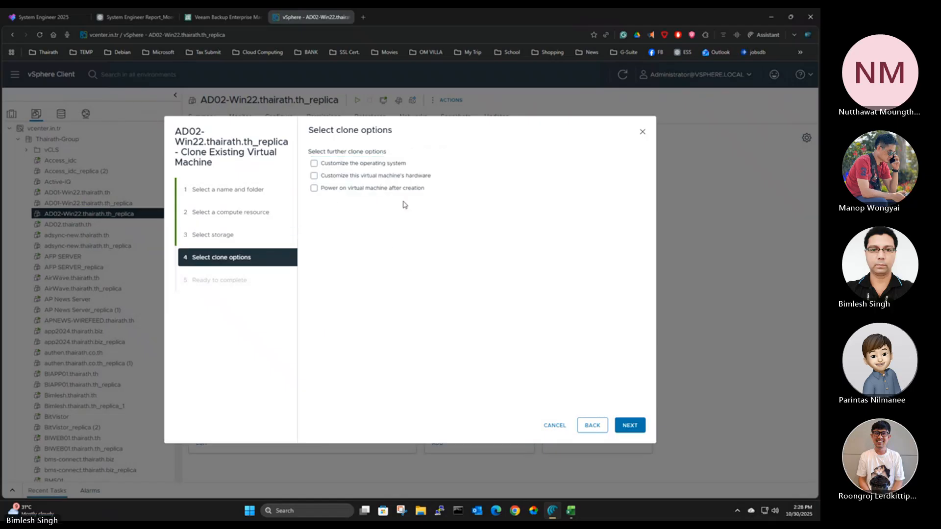
Enable operating system customization for the clone, look at the guest OS customization page, and cancel the cloning
{"action": "left_click", "coordinate": [392, 164]}
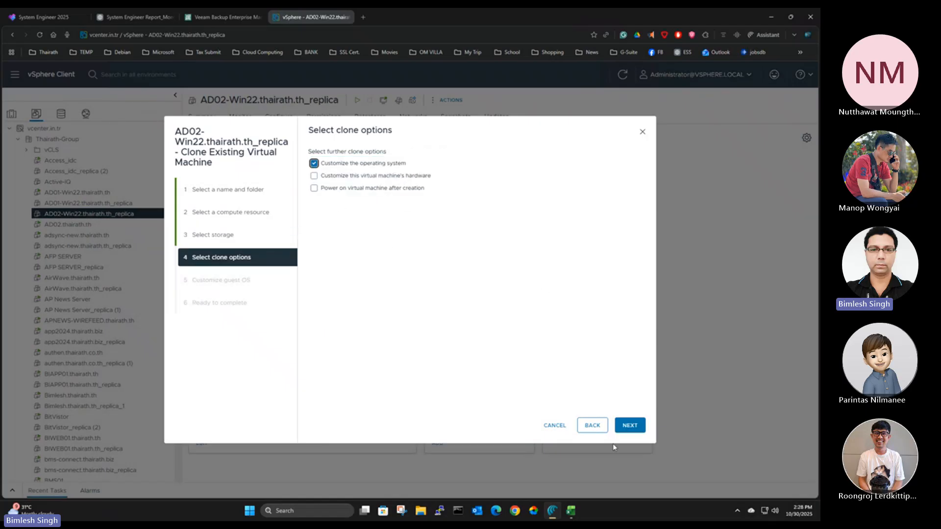
{"action": "left_click", "coordinate": [630, 425]}
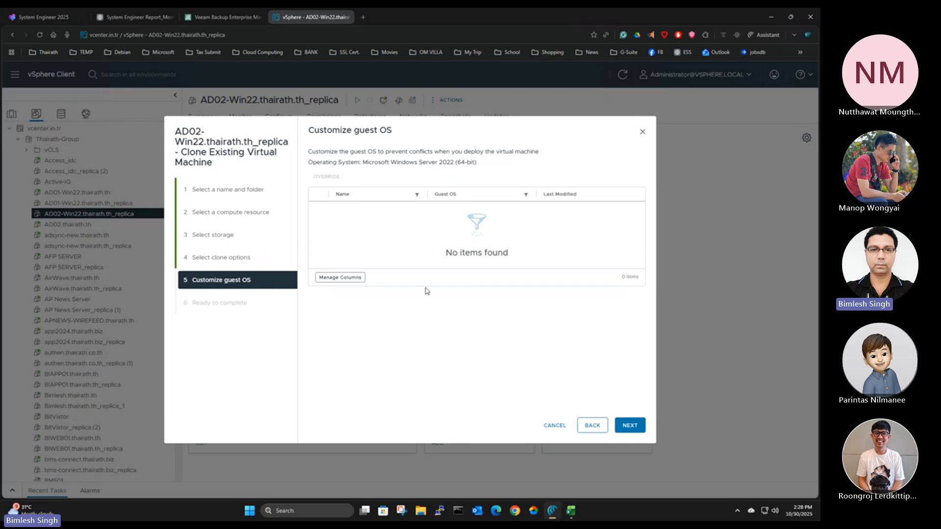
{"action": "left_click", "coordinate": [589, 428]}
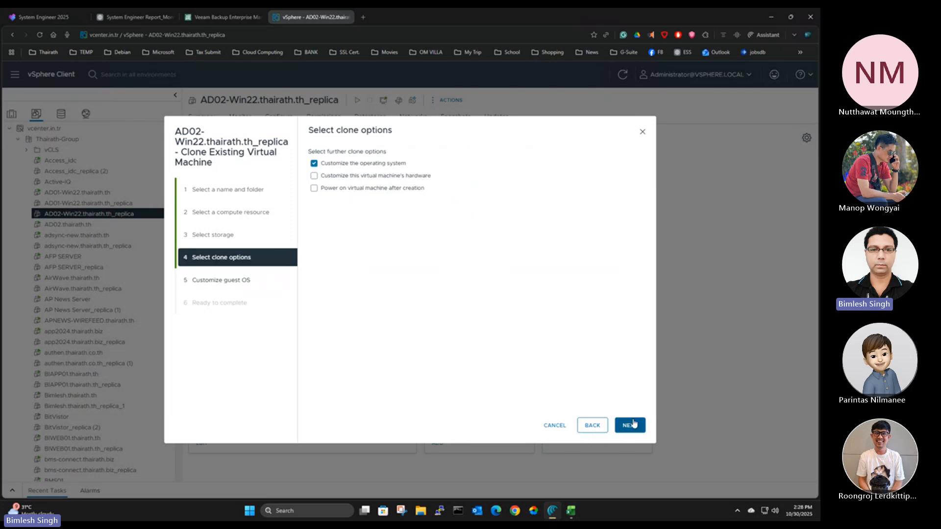
{"action": "left_click", "coordinate": [554, 426]}
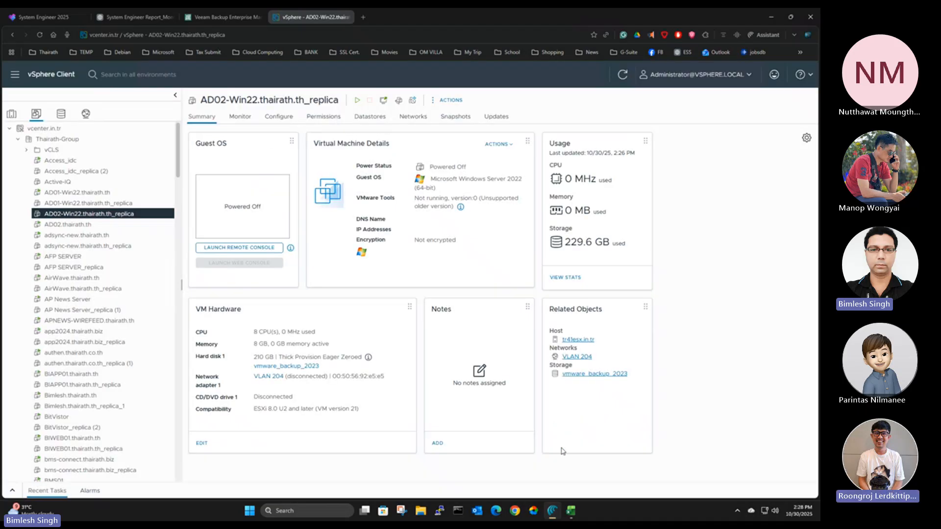
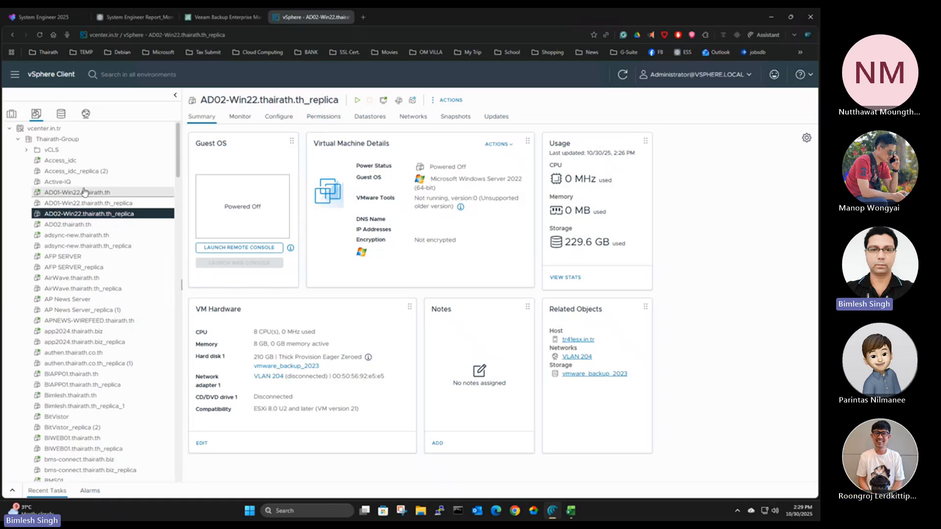
Look through the list of virtual machines running on host tr41esx.in.tr
{"action": "left_click", "coordinate": [11, 114]}
{"action": "left_click", "coordinate": [68, 151]}
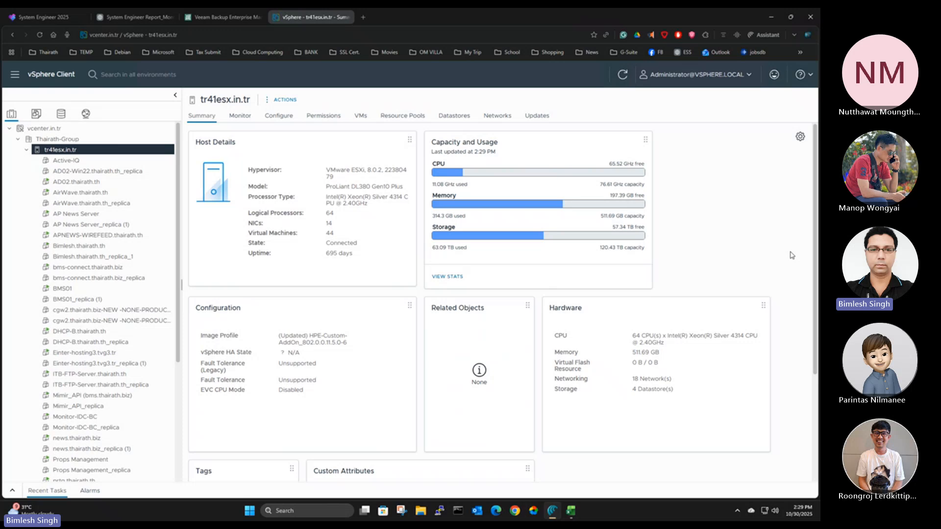
{"action": "left_click", "coordinate": [360, 118]}
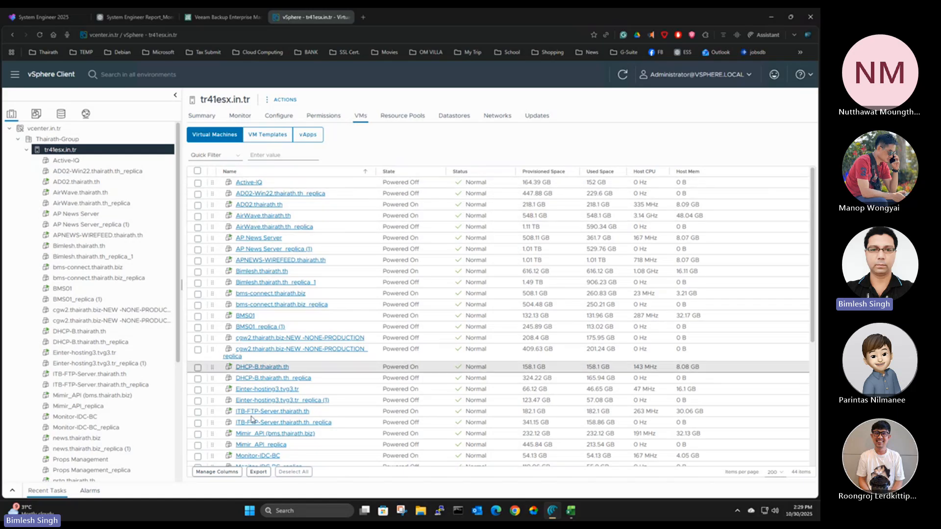
{"action": "scroll", "coordinate": [251, 419], "scroll_direction": "down", "scroll_amount": 5}
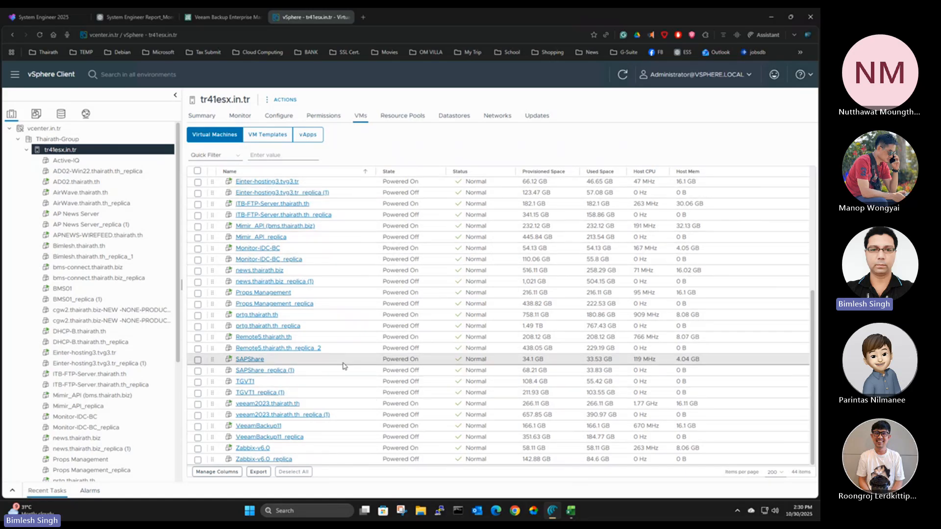
View the summary of the Thairath-Group datacenter and collapse tr41esx.in.tr so that only the hosts are listed
{"action": "left_click", "coordinate": [66, 139]}
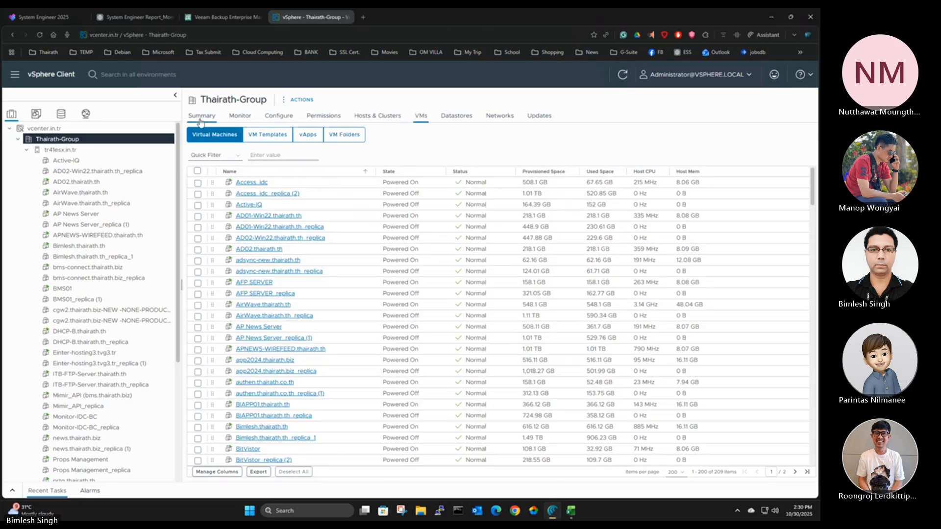
{"action": "left_click", "coordinate": [200, 118]}
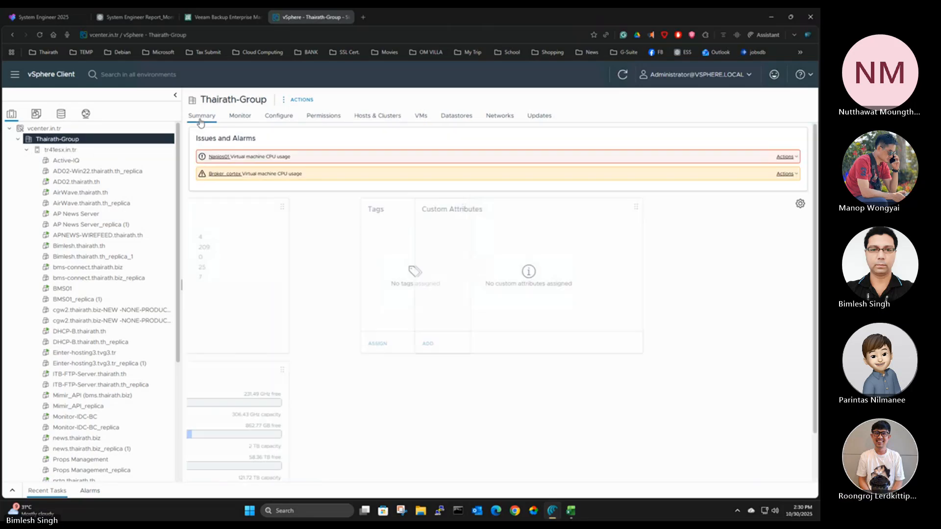
{"action": "left_click", "coordinate": [27, 150]}
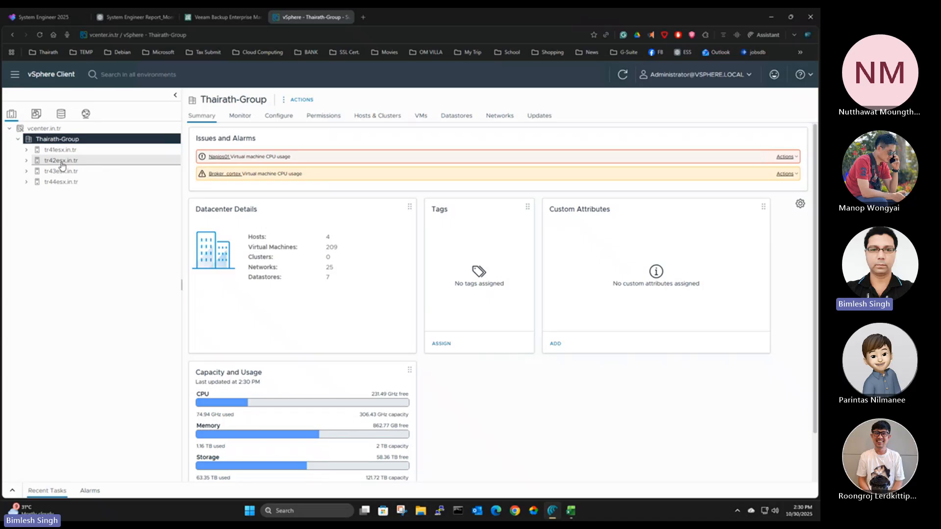
Examine the capacity and usage summaries of hosts tr42esx.in.tr, tr43esx.in.tr and tr44esx.in.tr
{"action": "left_click", "coordinate": [59, 162]}
{"action": "left_click", "coordinate": [201, 117]}
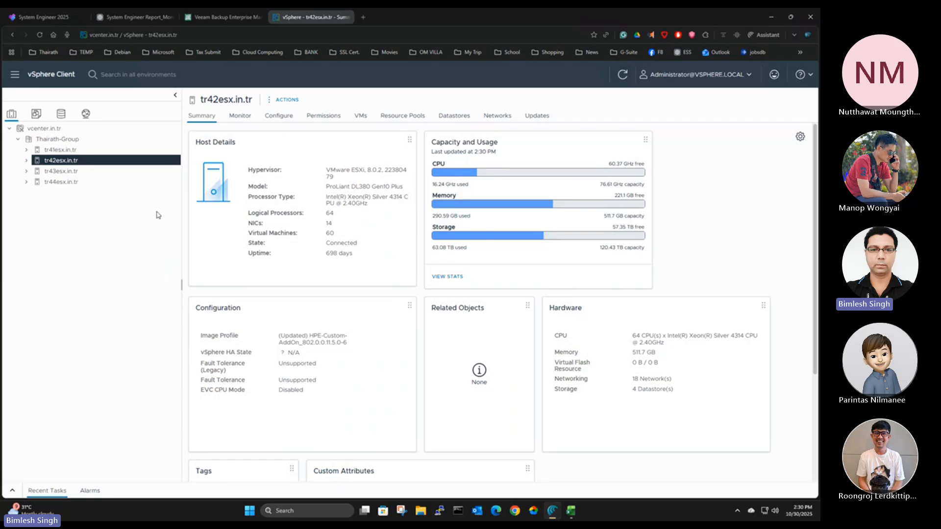
{"action": "mouse_move", "coordinate": [592, 210]}
{"action": "left_click", "coordinate": [54, 173]}
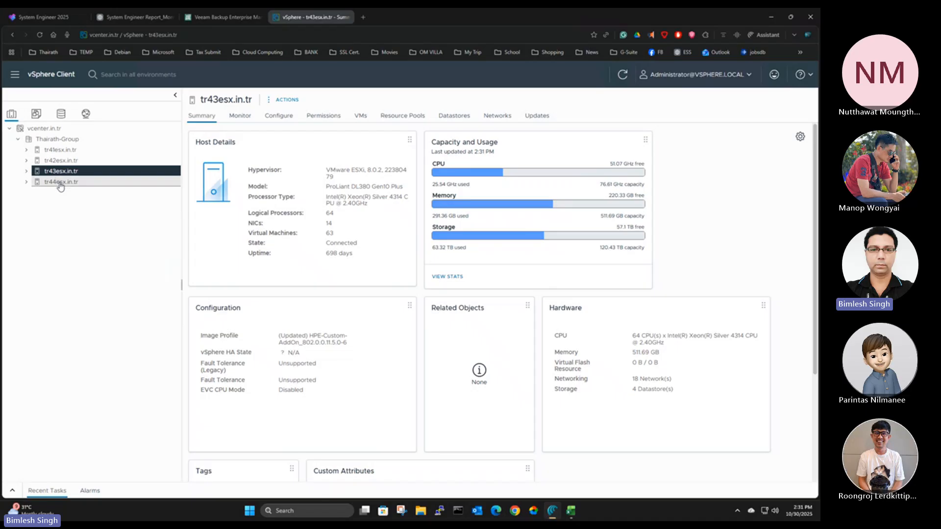
{"action": "left_click", "coordinate": [60, 184]}
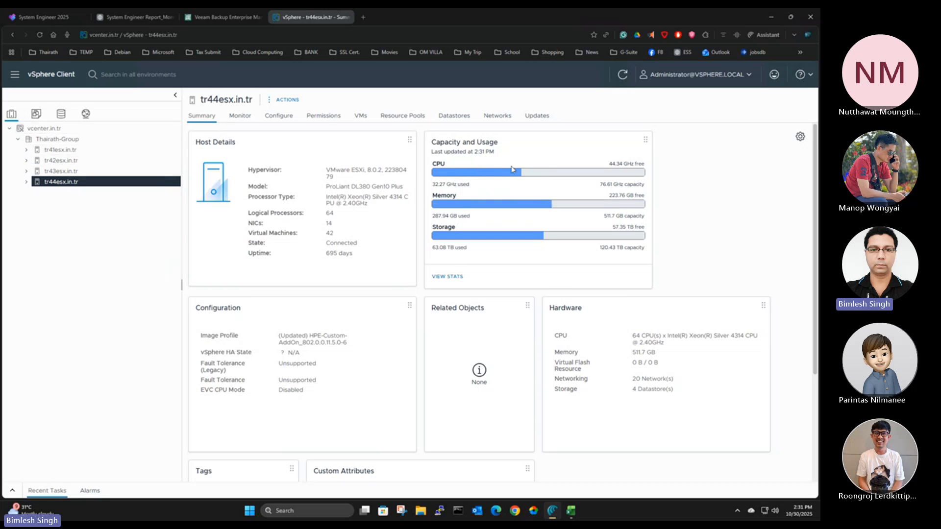
{"action": "mouse_move", "coordinate": [520, 173]}
{"action": "mouse_move", "coordinate": [542, 238]}
{"action": "mouse_move", "coordinate": [521, 206]}
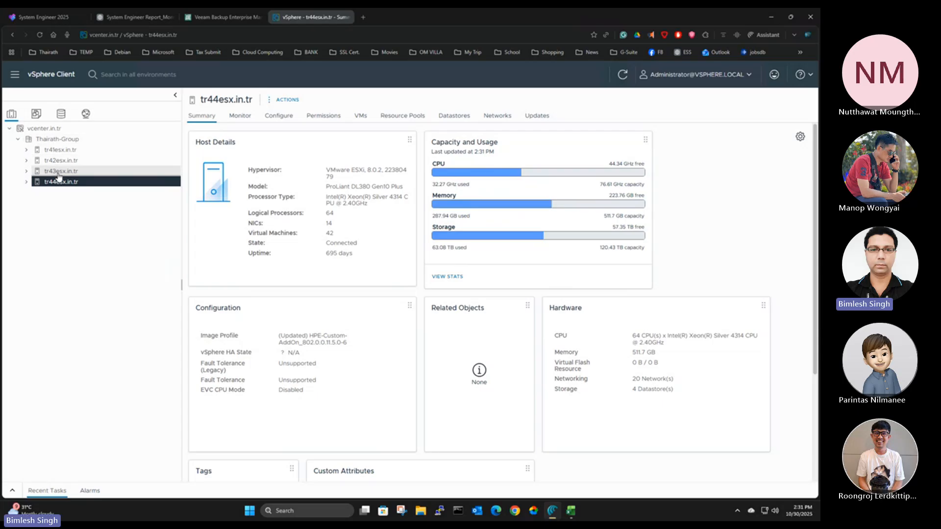
Compare the CPU, memory and storage usage of hosts tr41esx.in.tr, tr42esx.in.tr and tr43esx.in.tr
{"action": "left_click", "coordinate": [62, 151]}
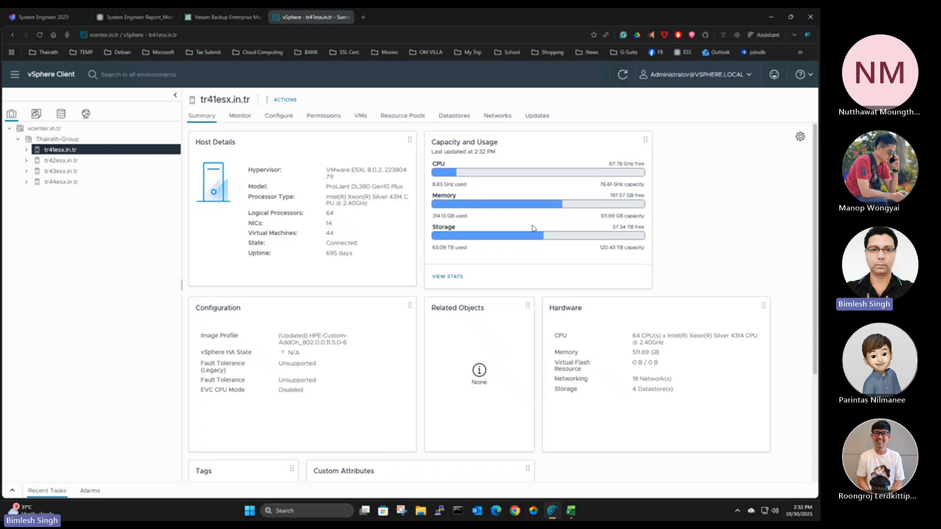
{"action": "left_click", "coordinate": [74, 162]}
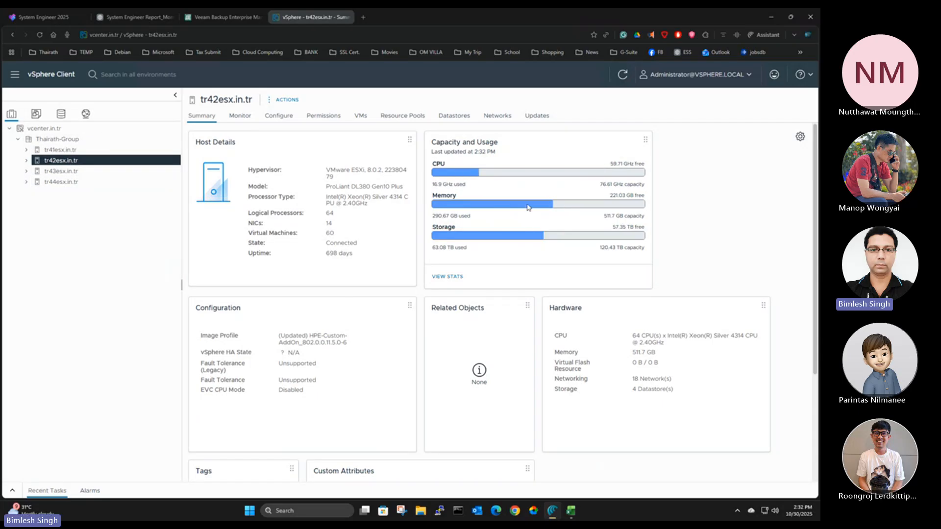
{"action": "left_click", "coordinate": [64, 172]}
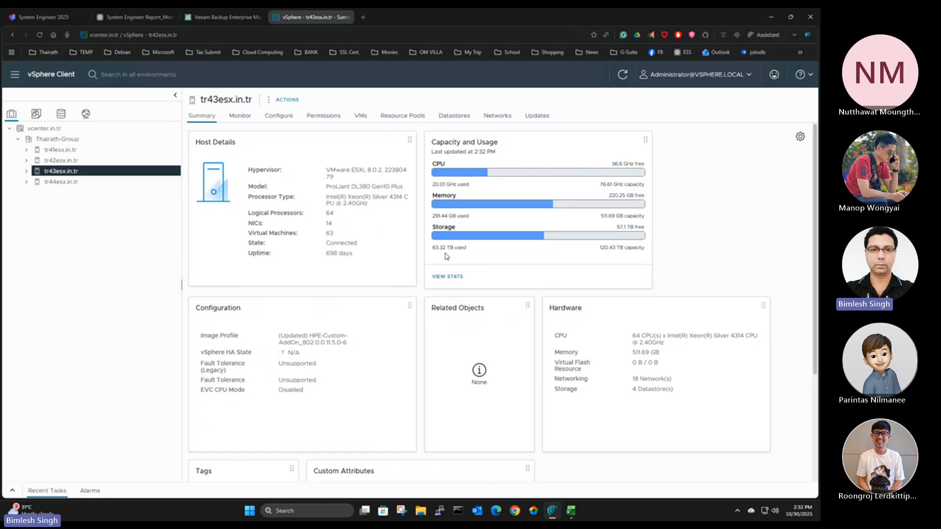
{"action": "mouse_move", "coordinate": [449, 239]}
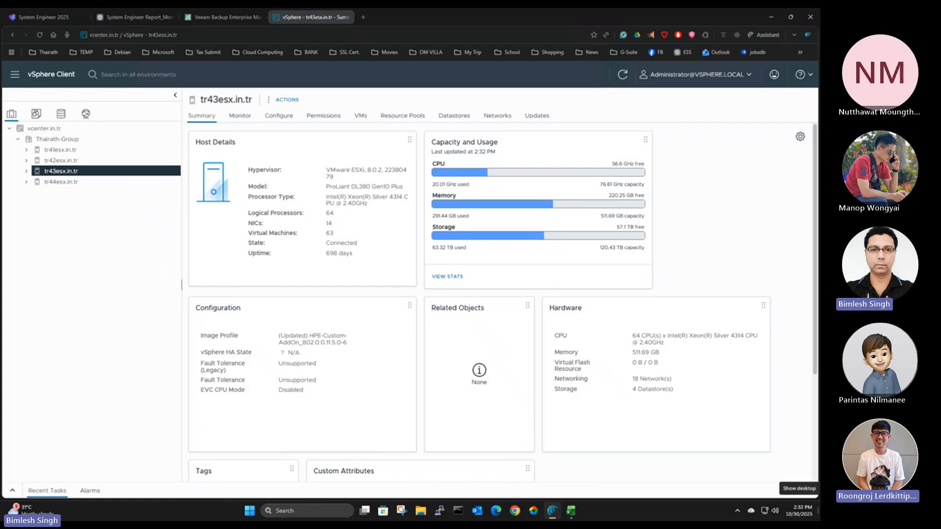
Switch to Veeam Backup and Replication, check the inventory of tr42esx.in.tr and return to the job list
{"action": "key", "text": "alt+Tab"}
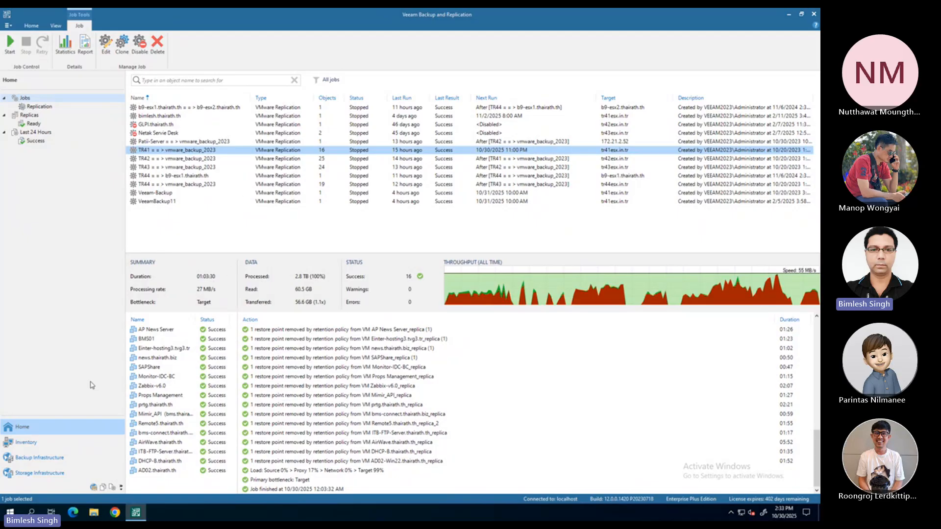
{"action": "left_click", "coordinate": [60, 442]}
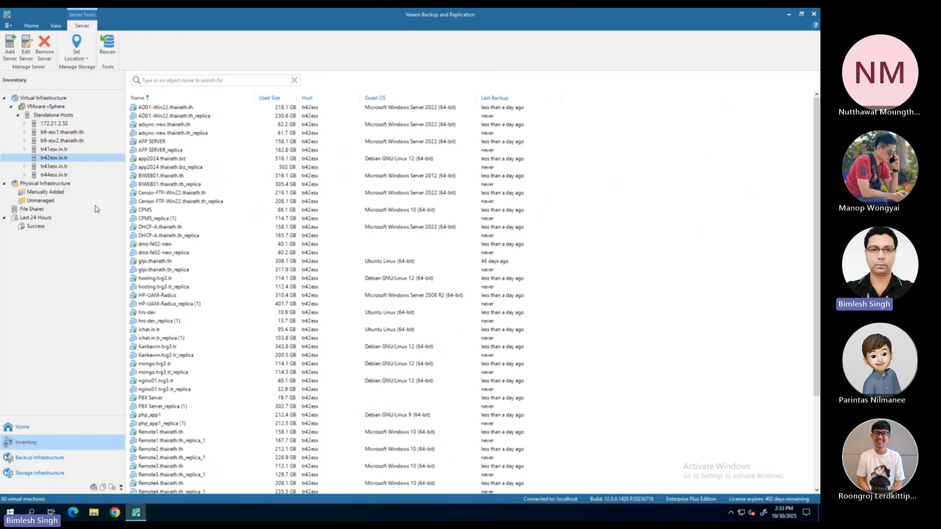
{"action": "left_click", "coordinate": [25, 427]}
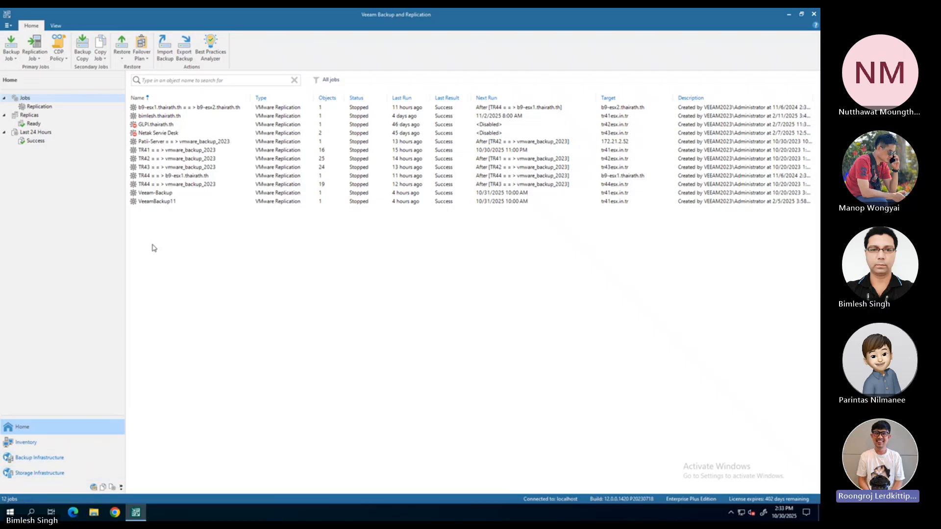
Start a new virtual machine replication job and add the VM listed directly below APNEWS-WIREFEED.thairath.th on tr41esx.in.tr
{"action": "right_click", "coordinate": [154, 222]}
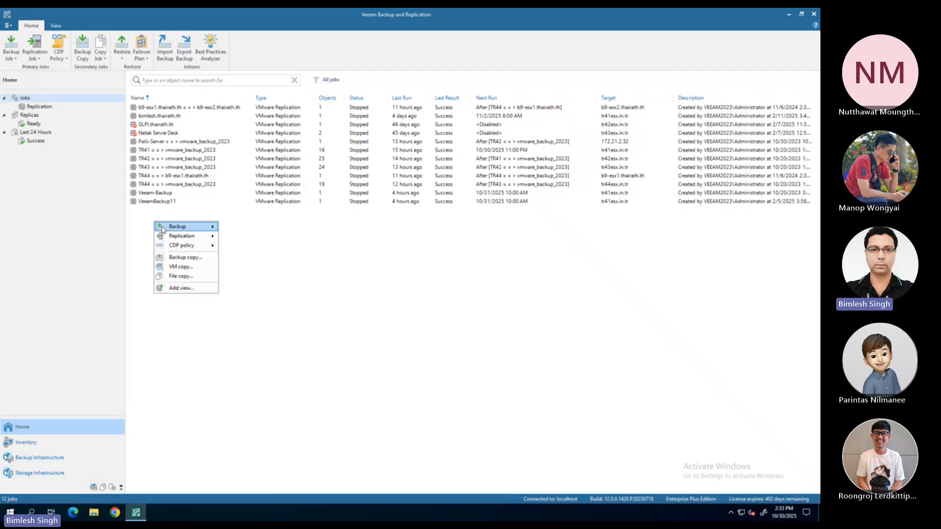
{"action": "mouse_move", "coordinate": [194, 236]}
{"action": "left_click", "coordinate": [244, 237]}
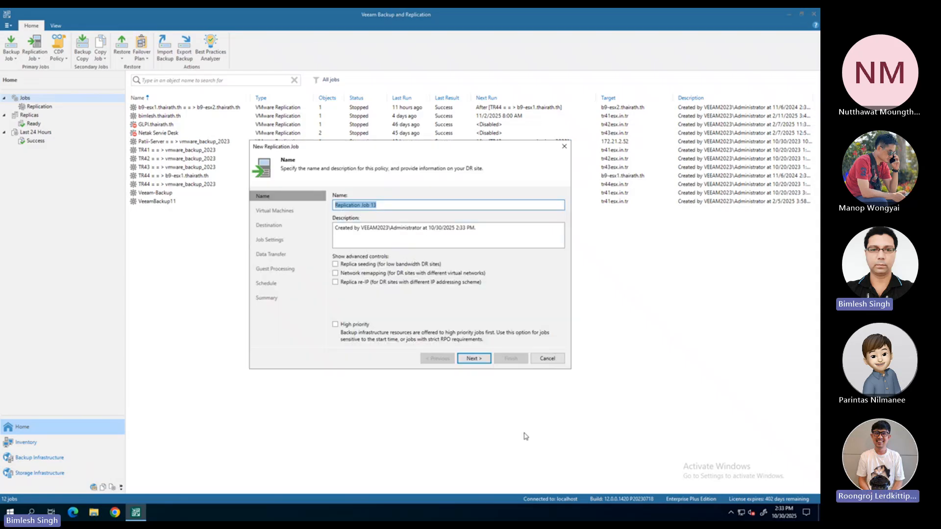
{"action": "left_click", "coordinate": [473, 359]}
{"action": "left_click", "coordinate": [541, 207]}
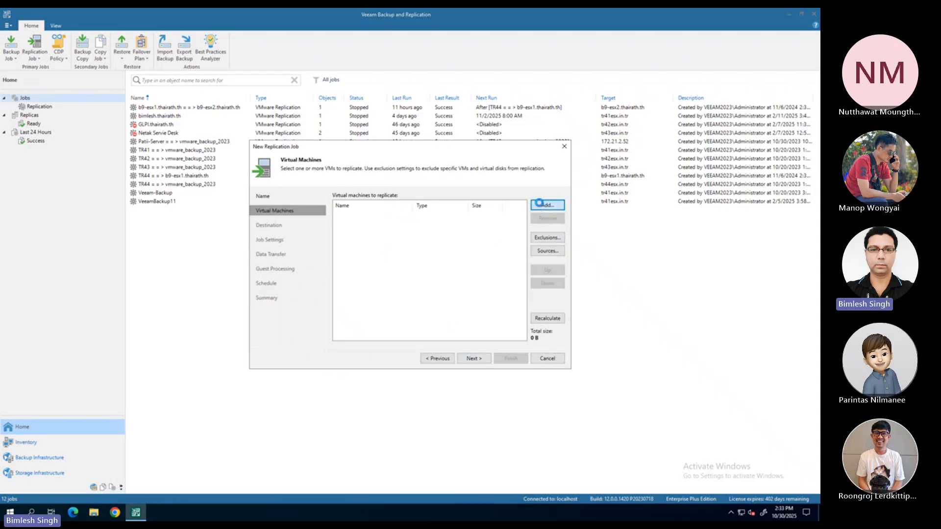
{"action": "left_click", "coordinate": [336, 216]}
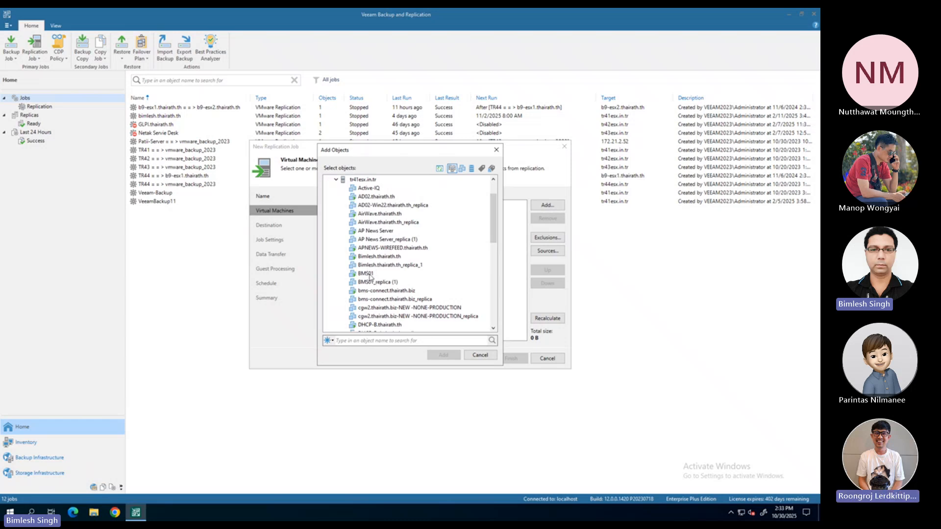
{"action": "left_click", "coordinate": [377, 257]}
{"action": "left_click", "coordinate": [429, 354]}
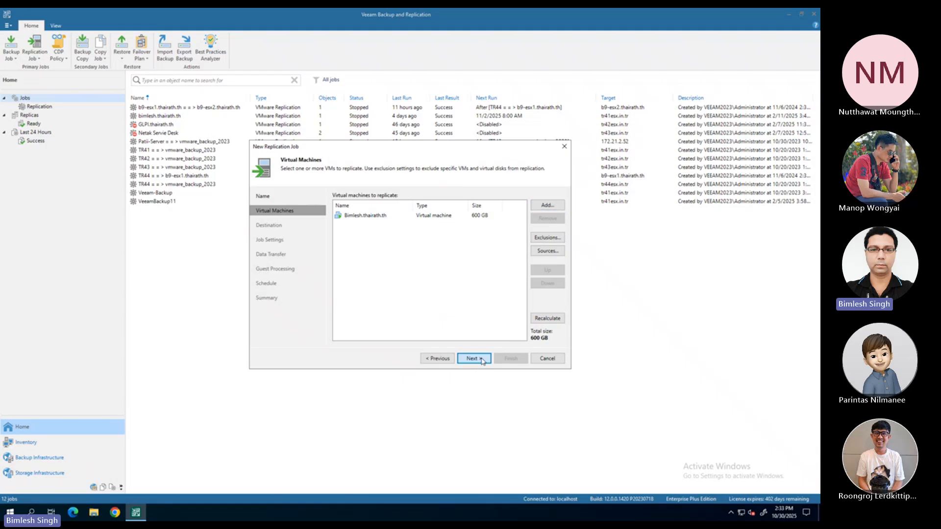
Set the replication job's destination to host tr43esx.in.tr and datastore vmware_backup_2023
{"action": "left_click", "coordinate": [478, 358]}
{"action": "left_click", "coordinate": [547, 206]}
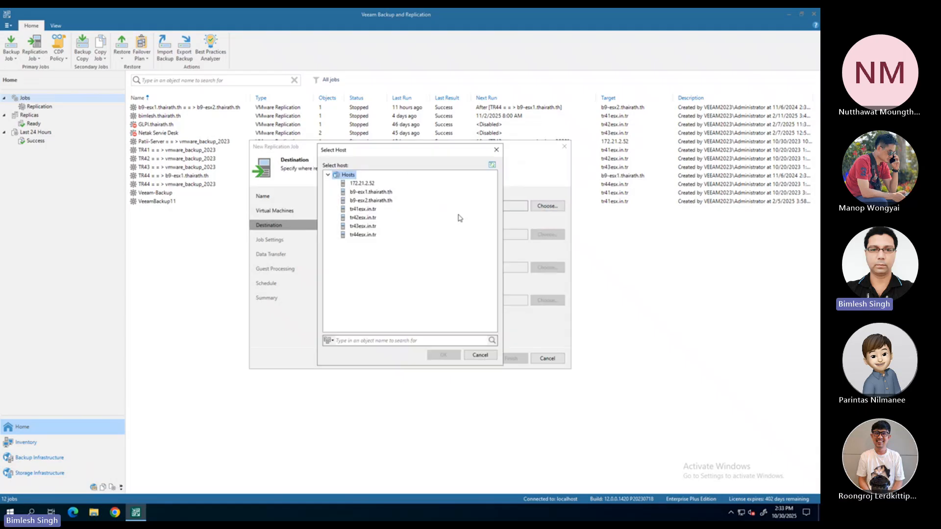
{"action": "left_click", "coordinate": [363, 226]}
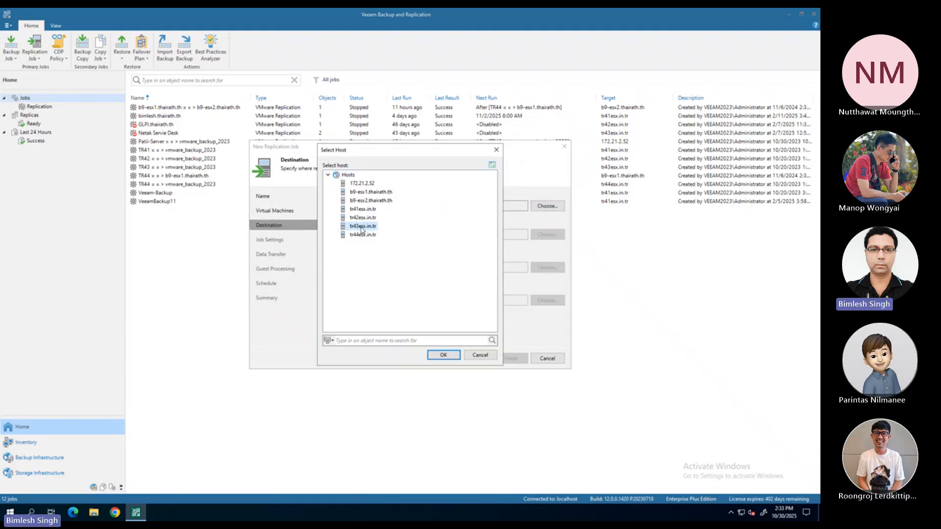
{"action": "left_click", "coordinate": [442, 356]}
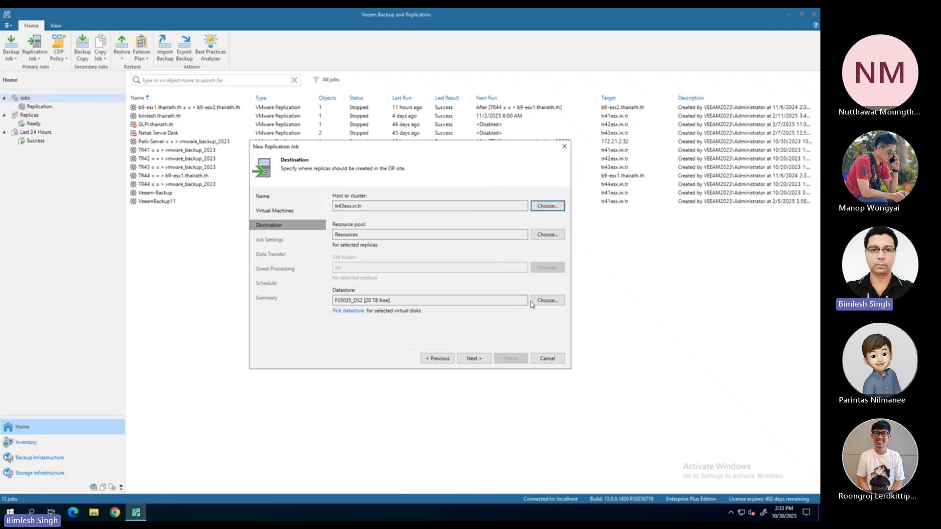
{"action": "left_click", "coordinate": [547, 300]}
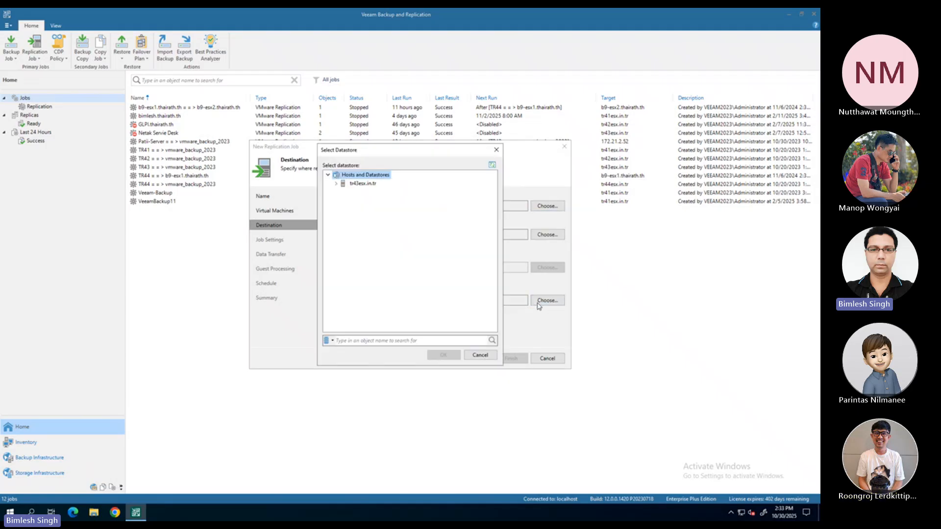
{"action": "left_click", "coordinate": [336, 184]}
{"action": "left_click", "coordinate": [397, 226]}
{"action": "left_click", "coordinate": [455, 356]}
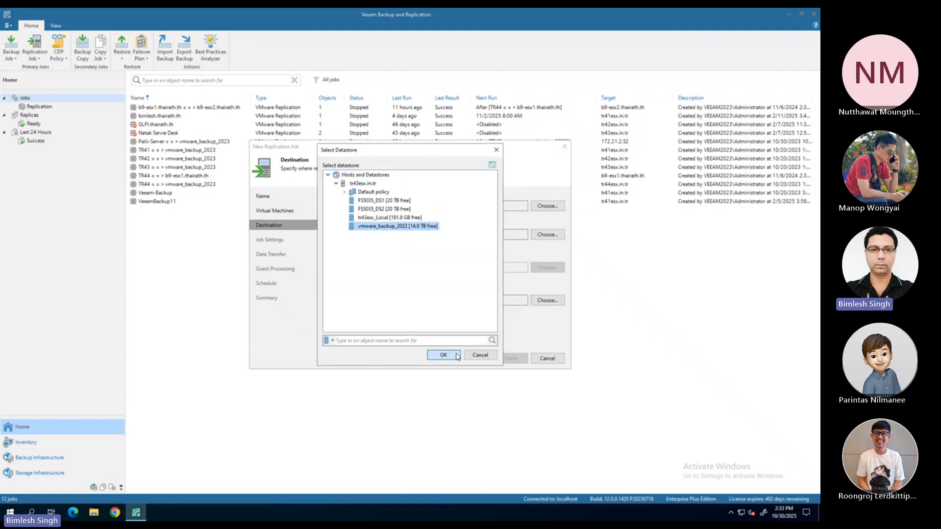
Look at the replica name suffix and restore point settings, and cancel the new replication job
{"action": "left_click", "coordinate": [473, 359]}
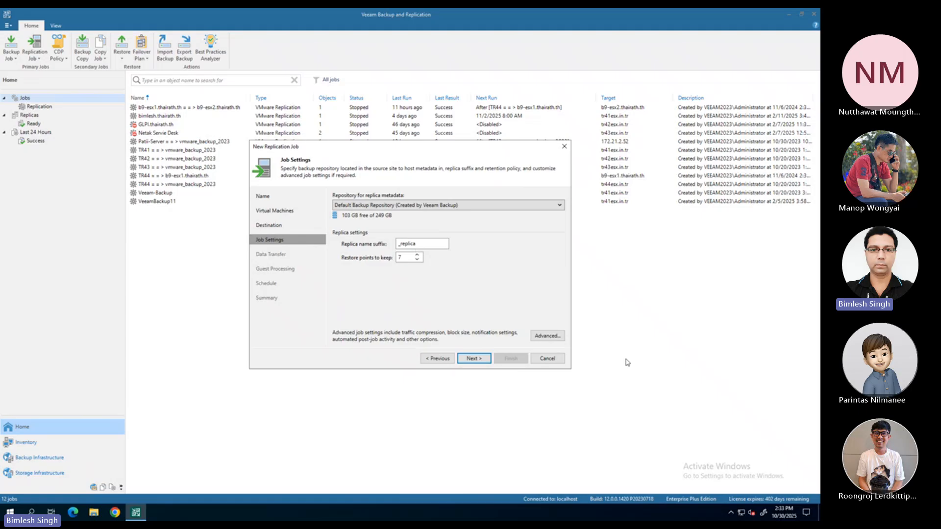
{"action": "left_click", "coordinate": [549, 362]}
{"action": "left_click", "coordinate": [419, 274]}
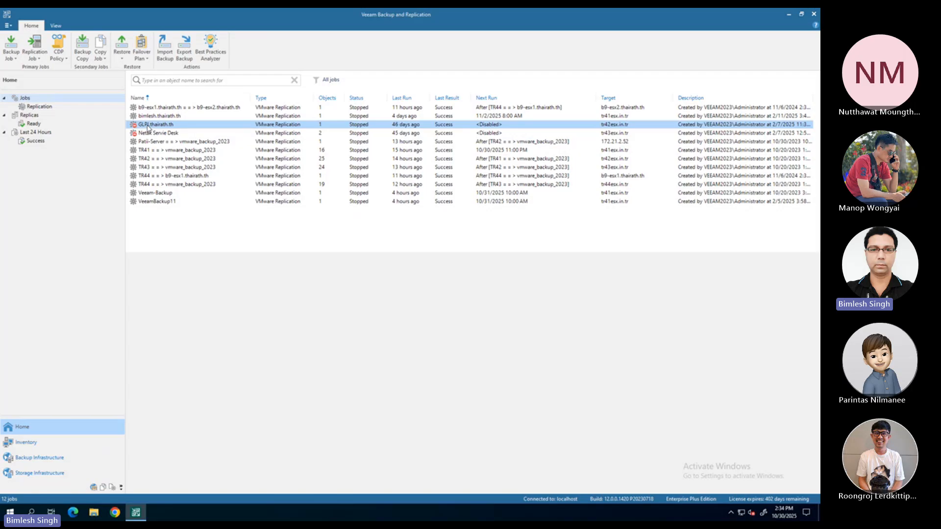
Look at the GLPI.thairath.th job as an example of a disabled job and disable the Veeam-Backup job
{"action": "left_click", "coordinate": [148, 127]}
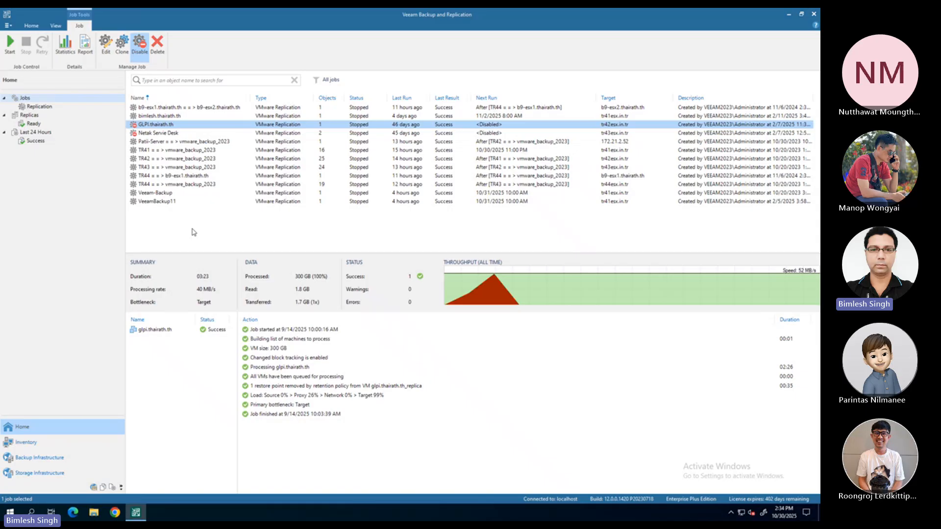
{"action": "left_click", "coordinate": [161, 193]}
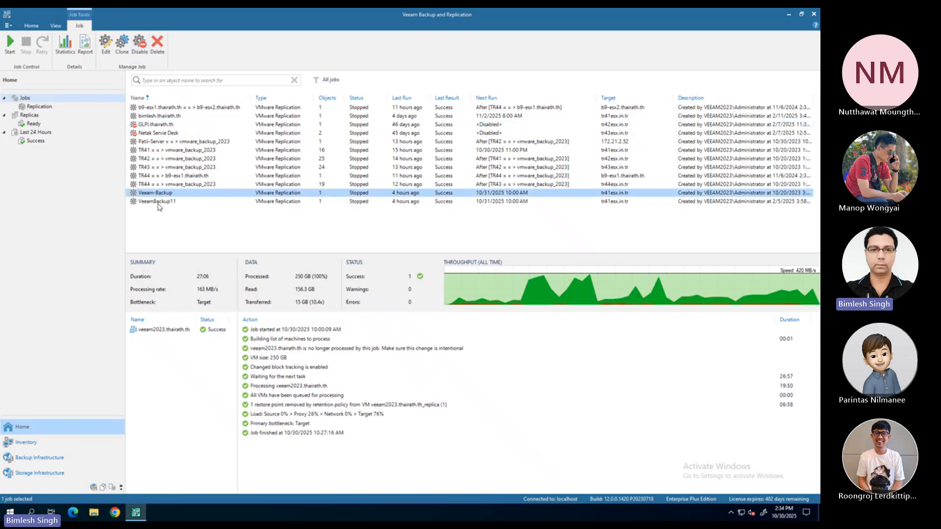
{"action": "right_click", "coordinate": [167, 195]}
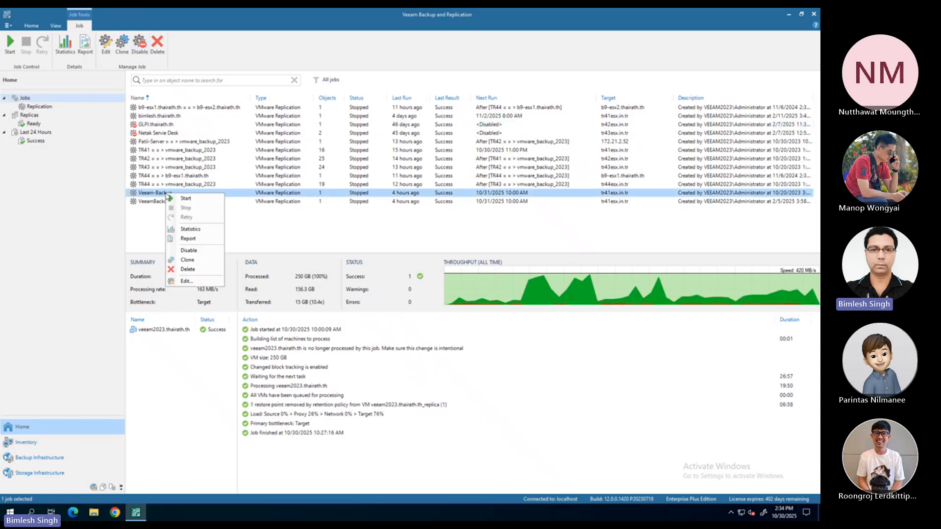
{"action": "left_click", "coordinate": [189, 251]}
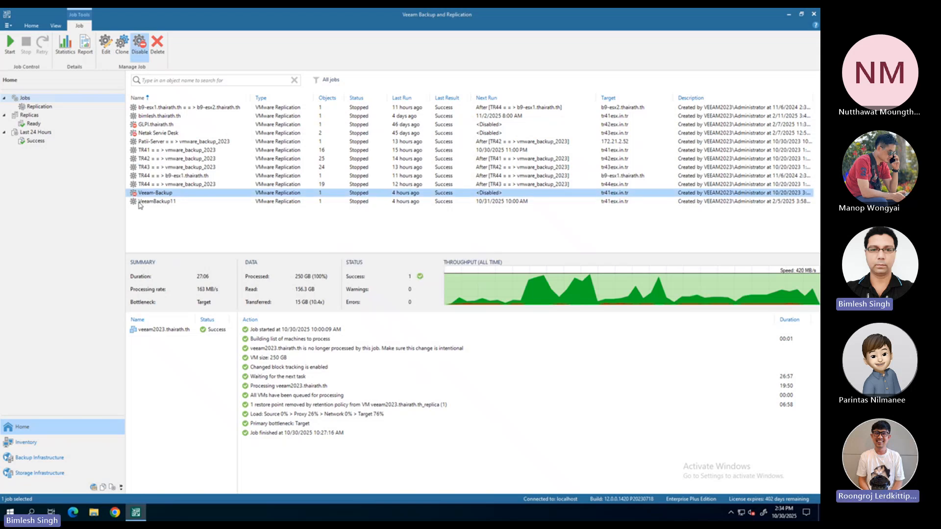
Enable the disabled Veeam-Backup replication job again
{"action": "right_click", "coordinate": [157, 195]}
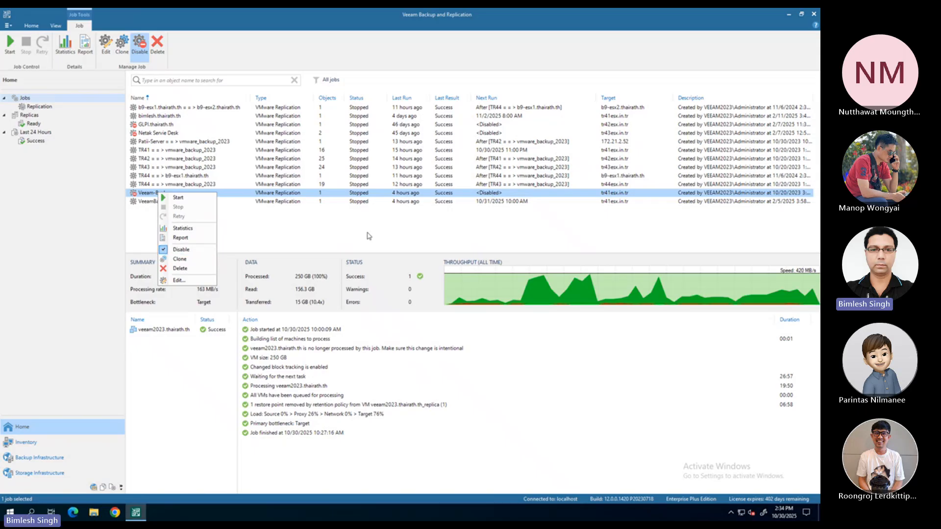
{"action": "left_click", "coordinate": [181, 250]}
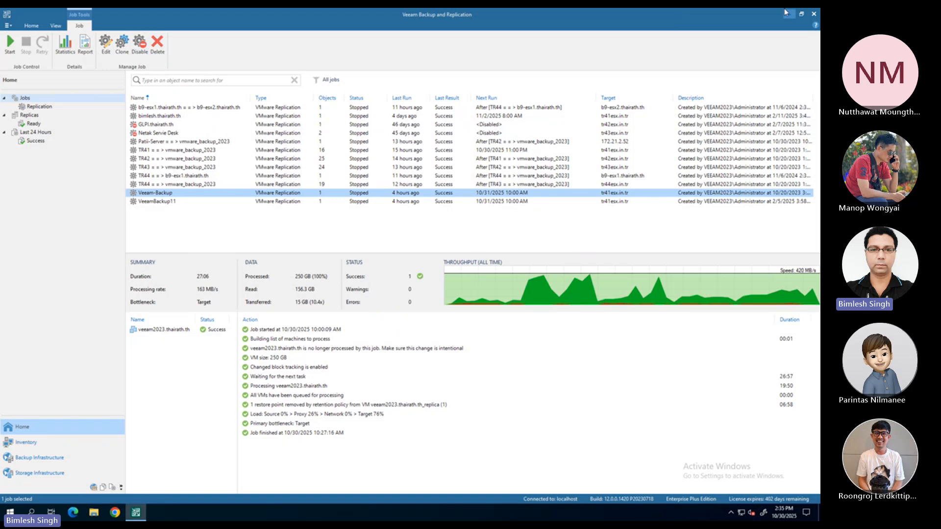
Switch from the remote session to the web browser and open the Veeam Backup Enterprise Manager sign-in page
{"action": "mouse_move", "coordinate": [759, 19]}
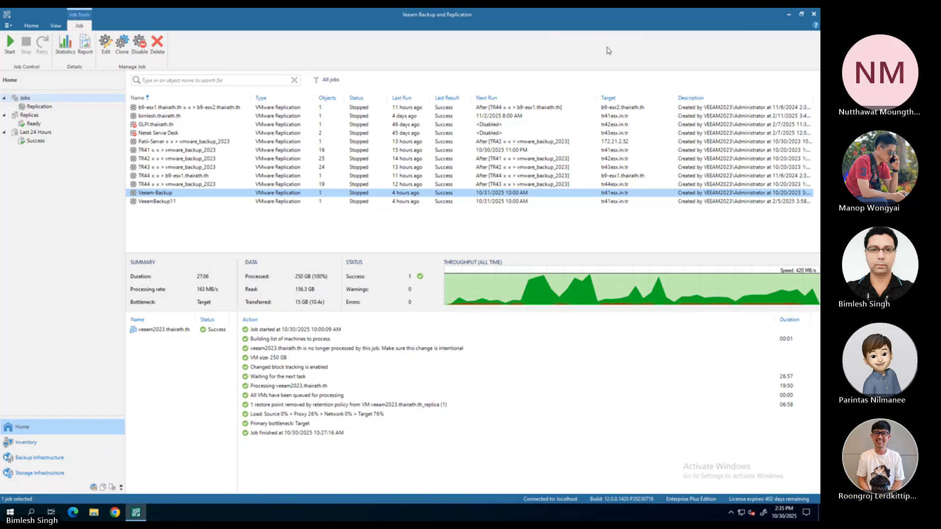
{"action": "mouse_move", "coordinate": [725, 14]}
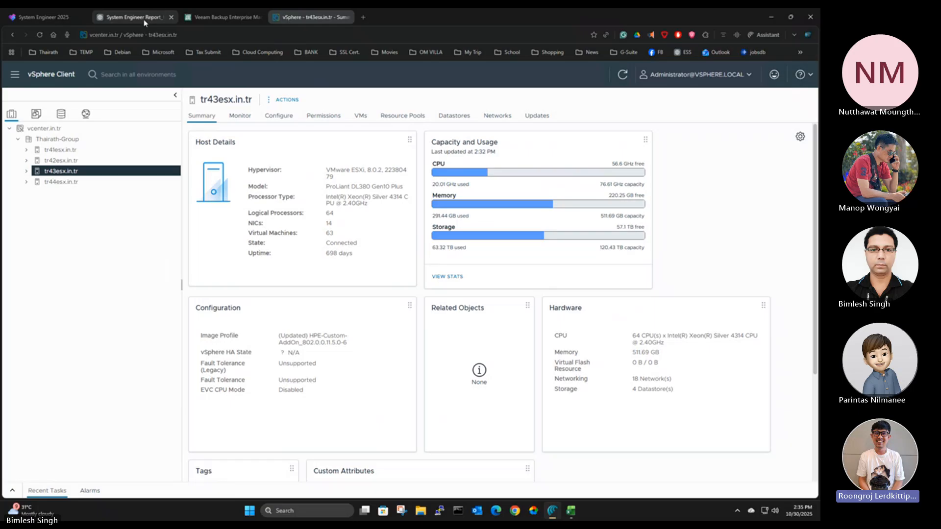
{"action": "left_click", "coordinate": [198, 19]}
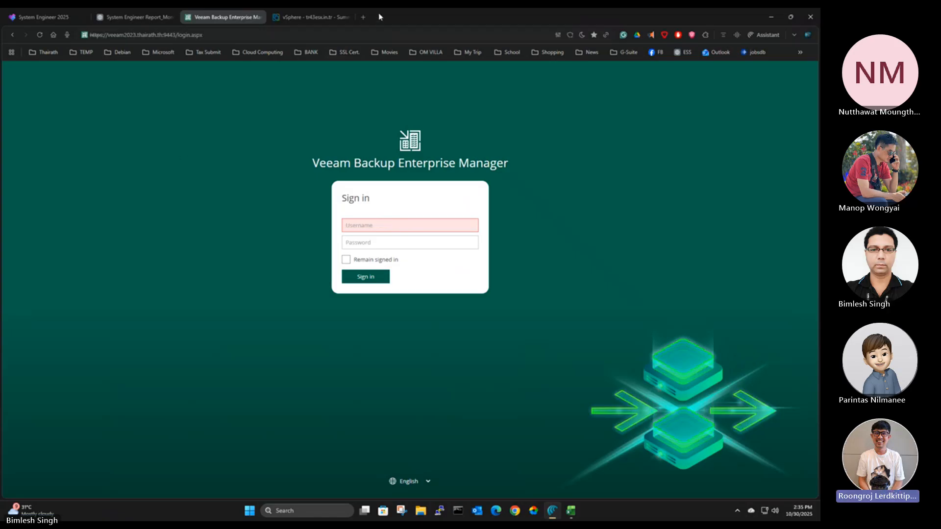
{"action": "mouse_move", "coordinate": [512, 511]}
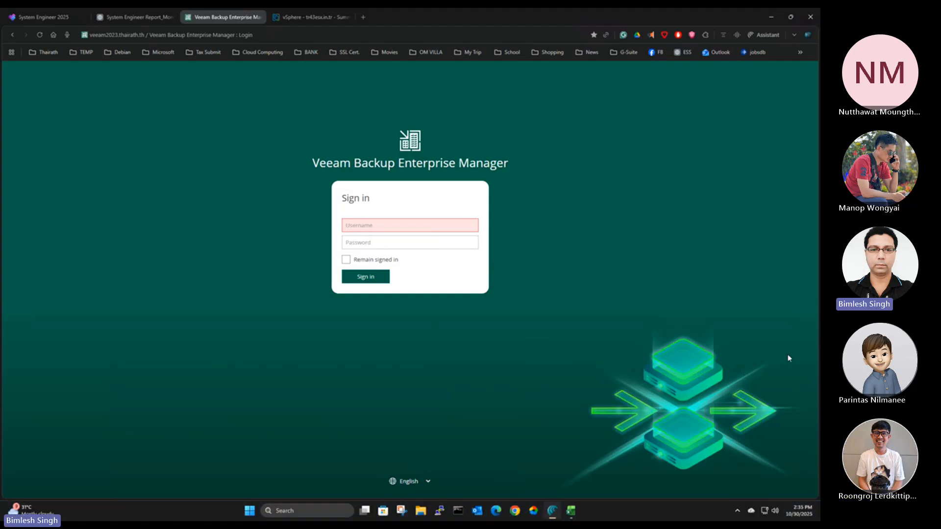
{"action": "key", "text": "ctrl"}
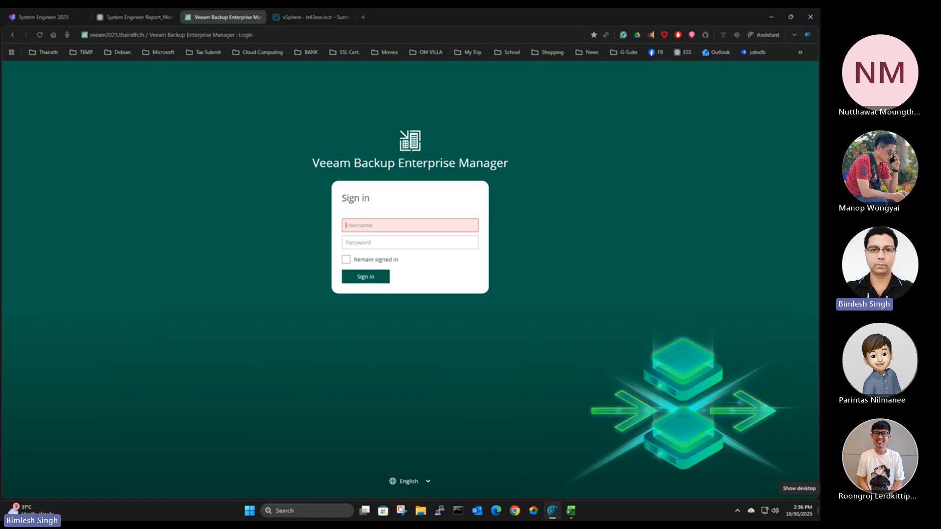
{"action": "left_click", "coordinate": [819, 512]}
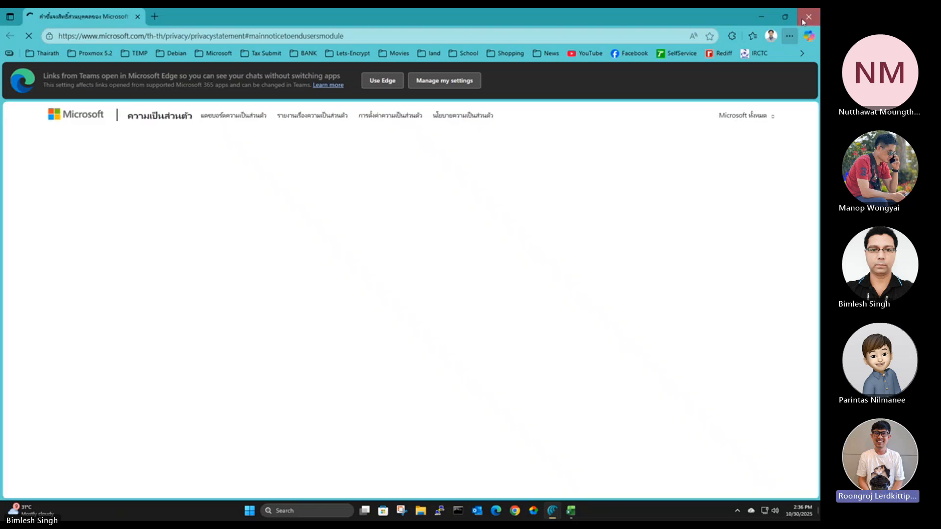
{"action": "left_click", "coordinate": [809, 17]}
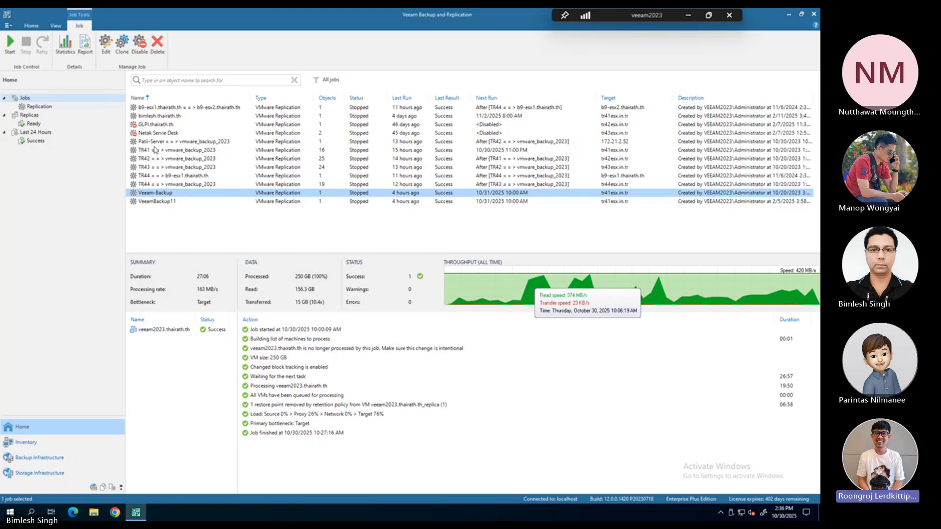
Look through the TR41 = = > vmware_backup_2023 replication job's settings up to its schedule, and cancel the edit
{"action": "left_click", "coordinate": [155, 150]}
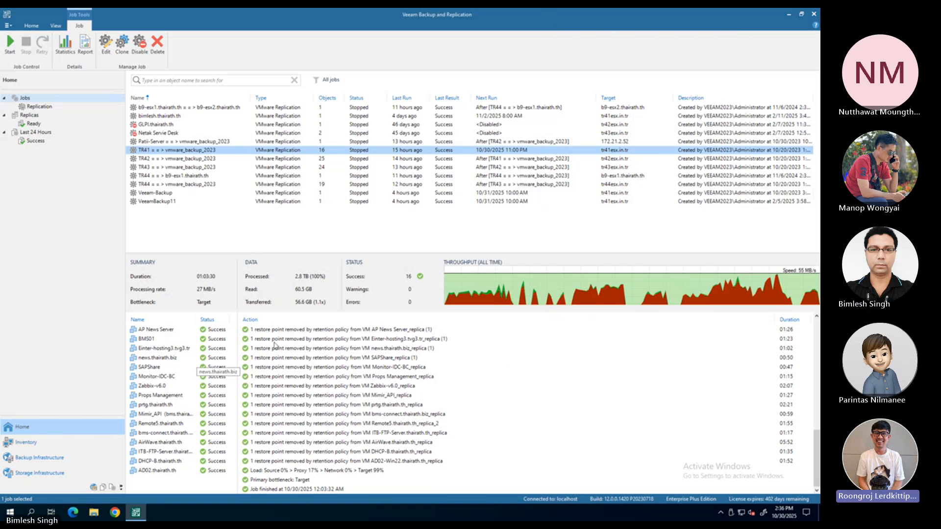
{"action": "right_click", "coordinate": [419, 153]}
{"action": "left_click", "coordinate": [444, 241]}
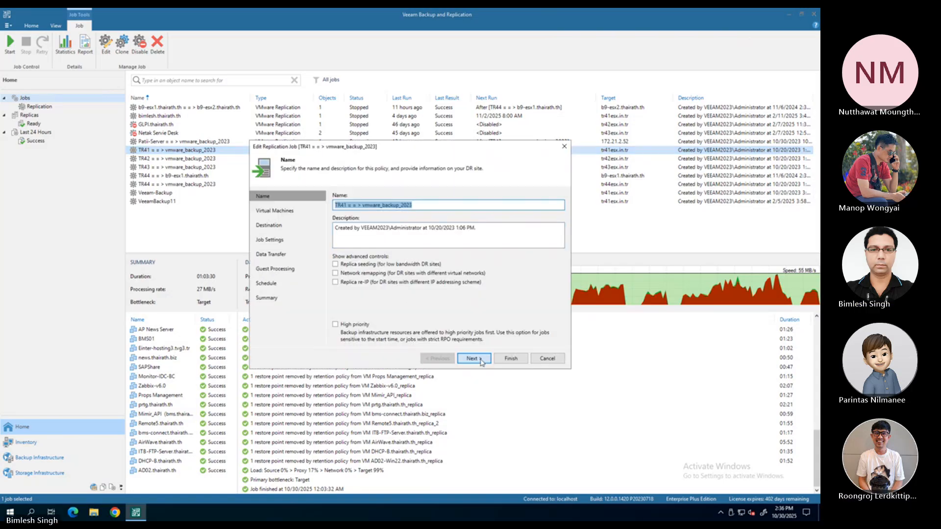
{"action": "left_click", "coordinate": [473, 358]}
{"action": "left_click", "coordinate": [473, 358]}
{"action": "left_click", "coordinate": [473, 358]}
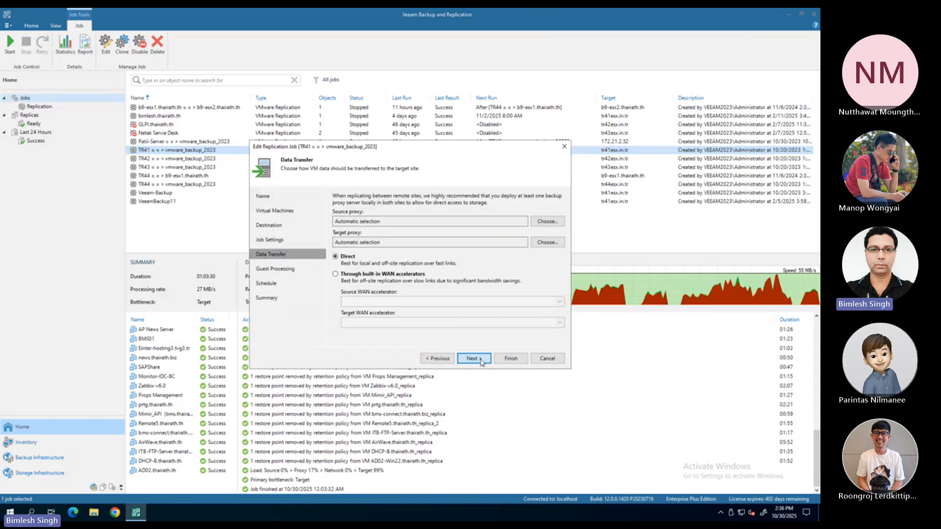
{"action": "left_click", "coordinate": [473, 359]}
{"action": "left_click", "coordinate": [480, 361]}
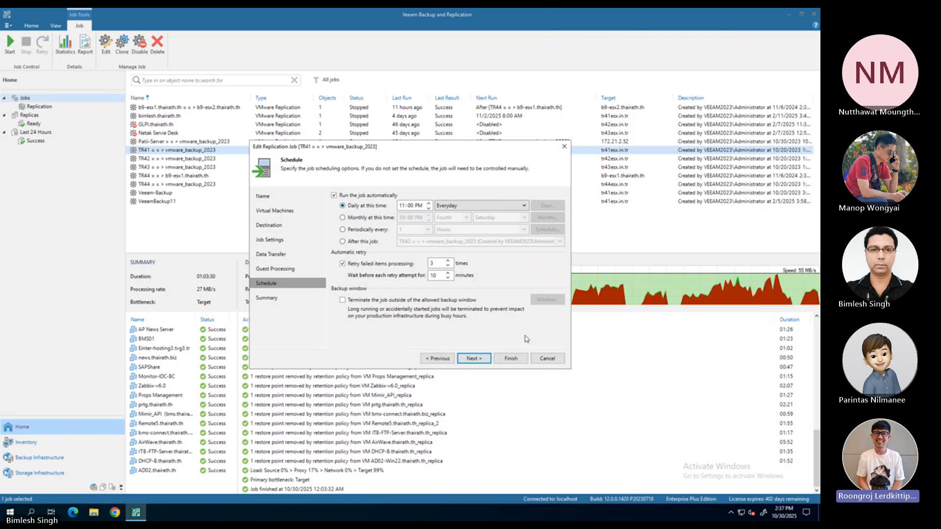
{"action": "left_click", "coordinate": [545, 360]}
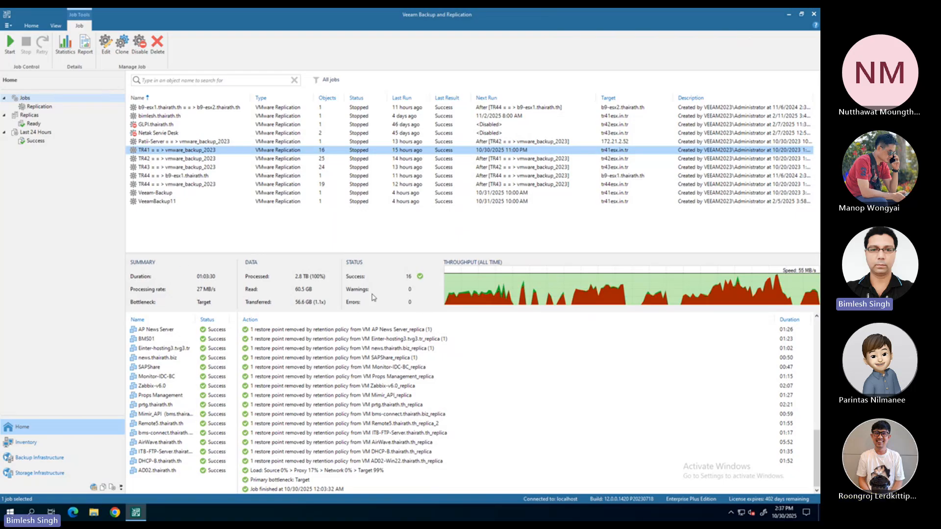
Examine the processing logs of AP News Server, BMS01 and Einter-hosting3.tvg3.tr in the TR41 replication job
{"action": "mouse_move", "coordinate": [552, 12]}
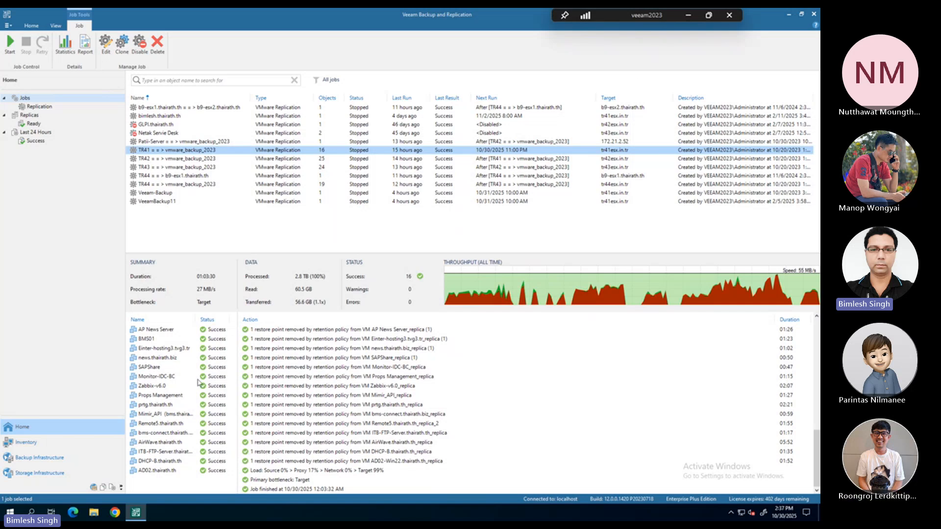
{"action": "left_click", "coordinate": [164, 331]}
{"action": "left_click", "coordinate": [151, 340]}
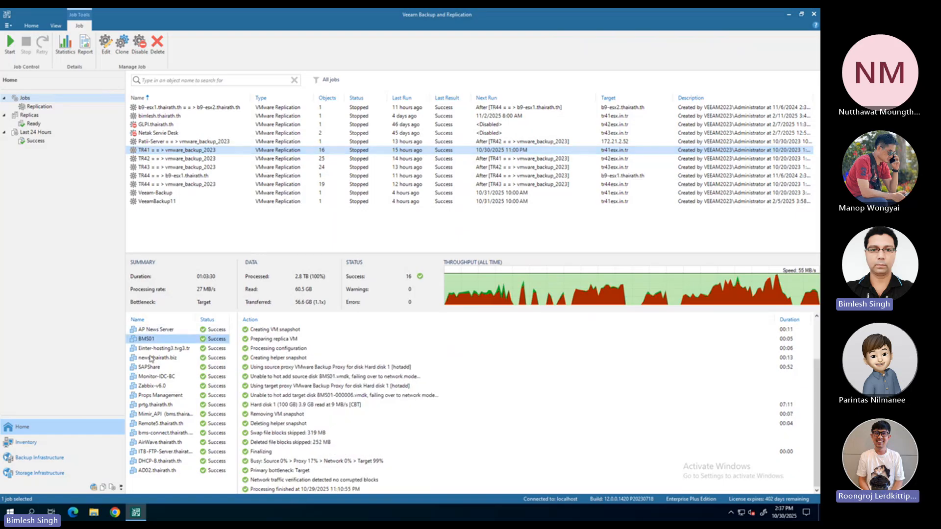
{"action": "left_click", "coordinate": [153, 349]}
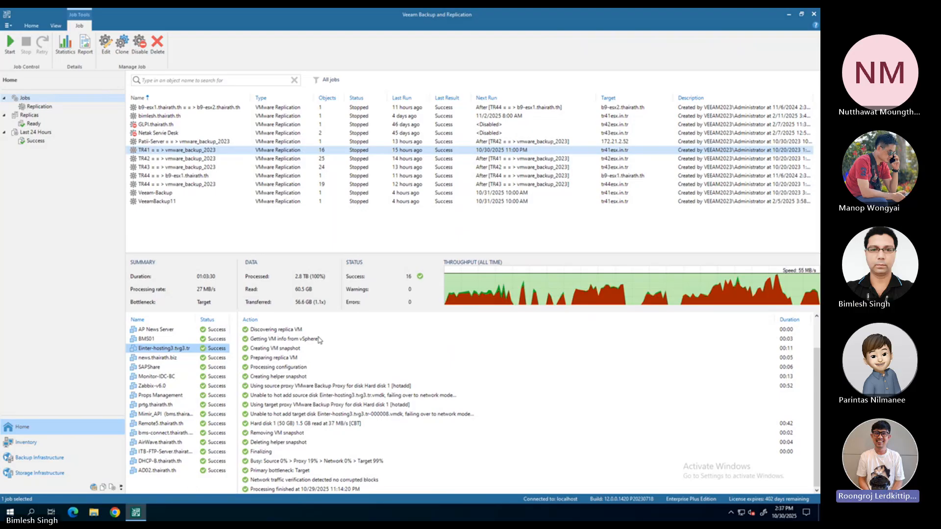
Review the last run details of the TR42, TR43, TR44, Veeam-Backup and VeeamBackup11 jobs, and sort the job list by name in descending order
{"action": "mouse_move", "coordinate": [652, 9]}
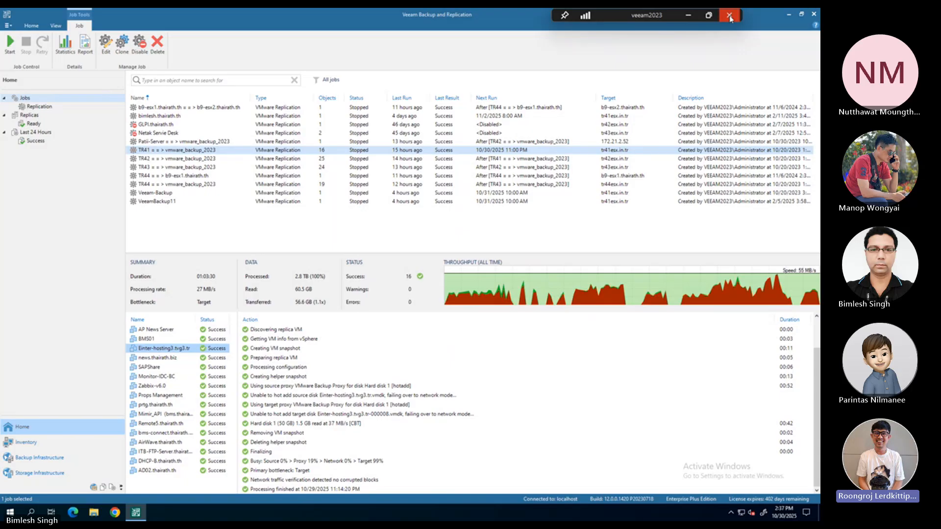
{"action": "left_click", "coordinate": [213, 159]}
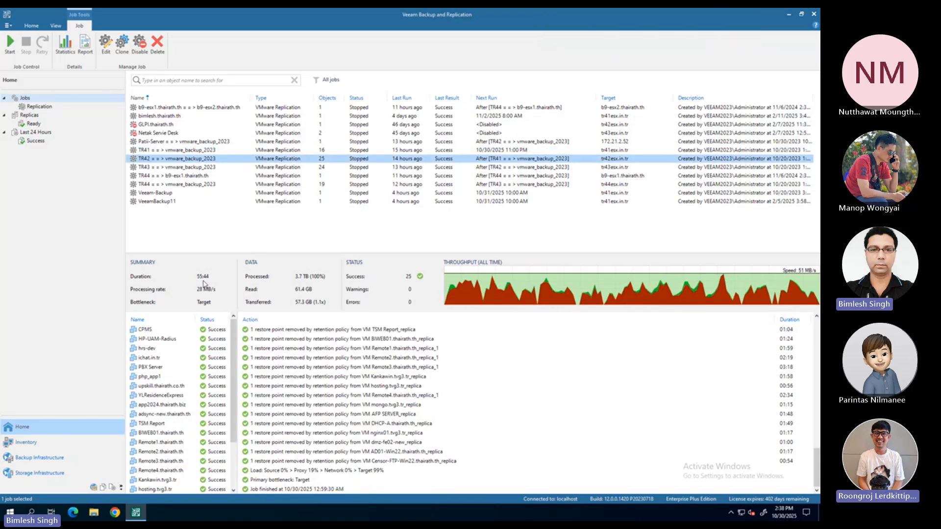
{"action": "left_click", "coordinate": [176, 168]}
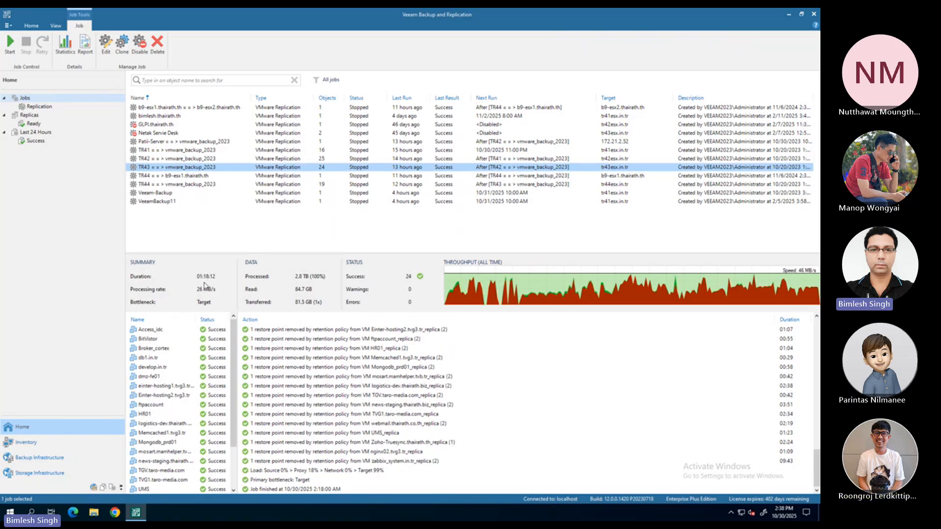
{"action": "left_click", "coordinate": [199, 176]}
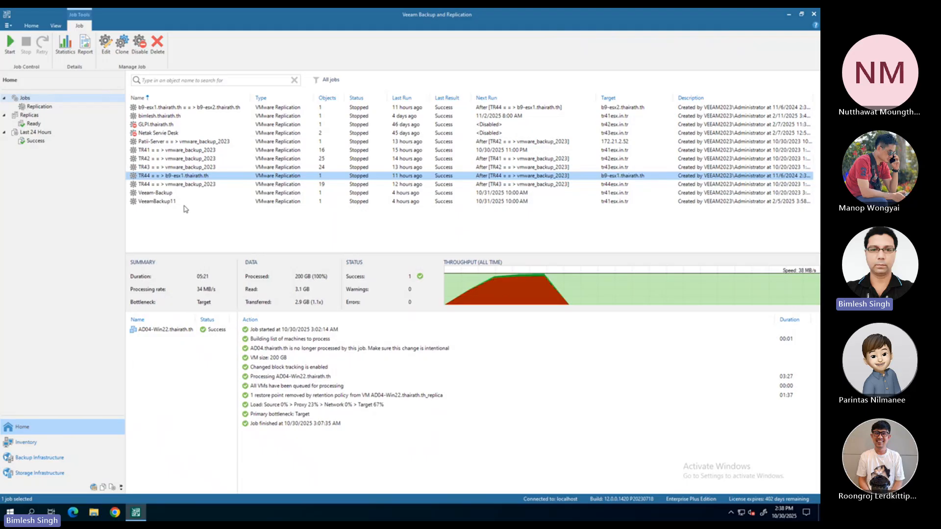
{"action": "left_click", "coordinate": [185, 186]}
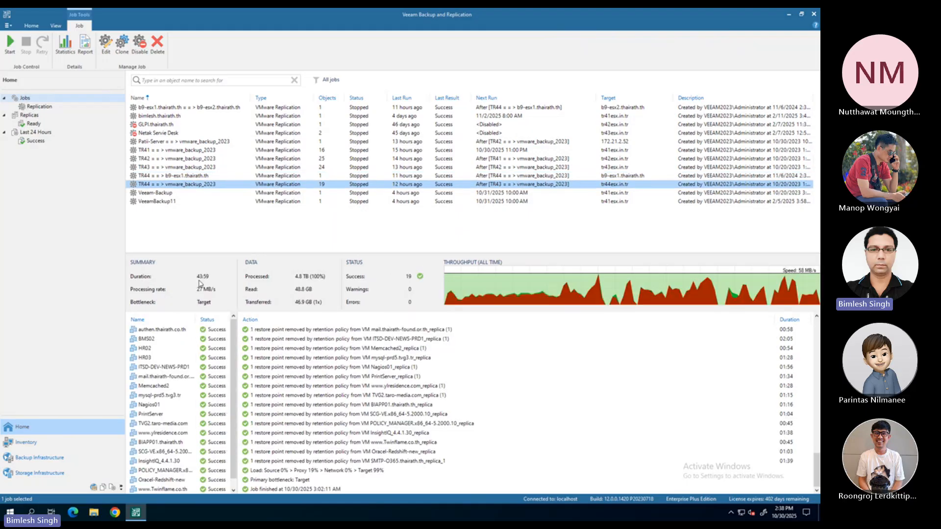
{"action": "left_click", "coordinate": [154, 194]}
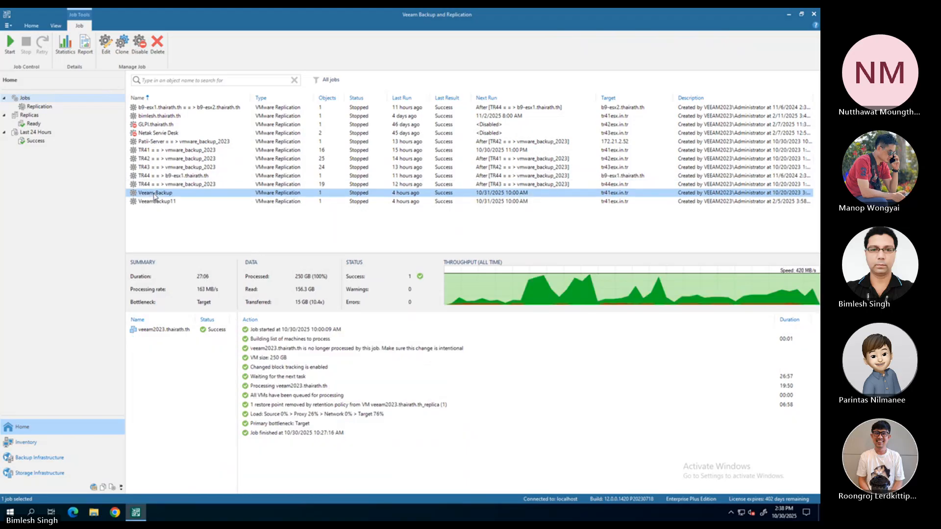
{"action": "left_click", "coordinate": [156, 202]}
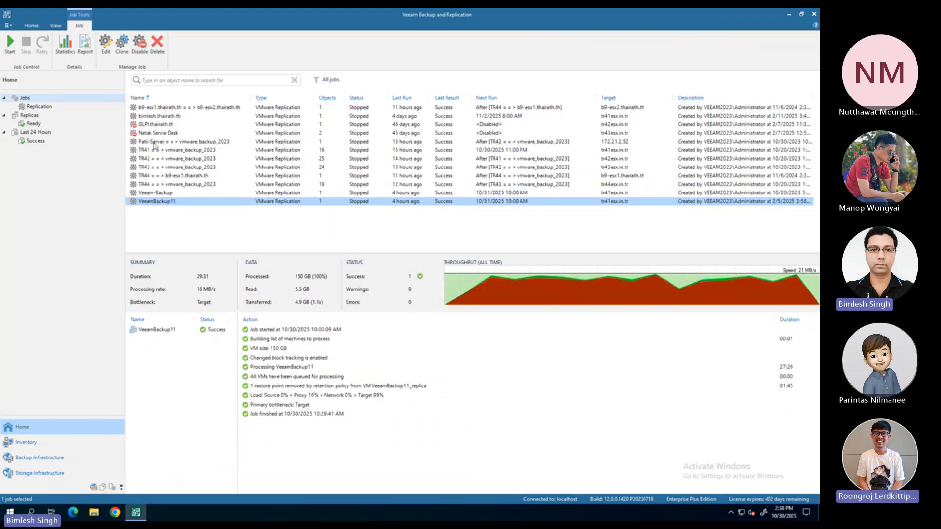
{"action": "left_click", "coordinate": [158, 99]}
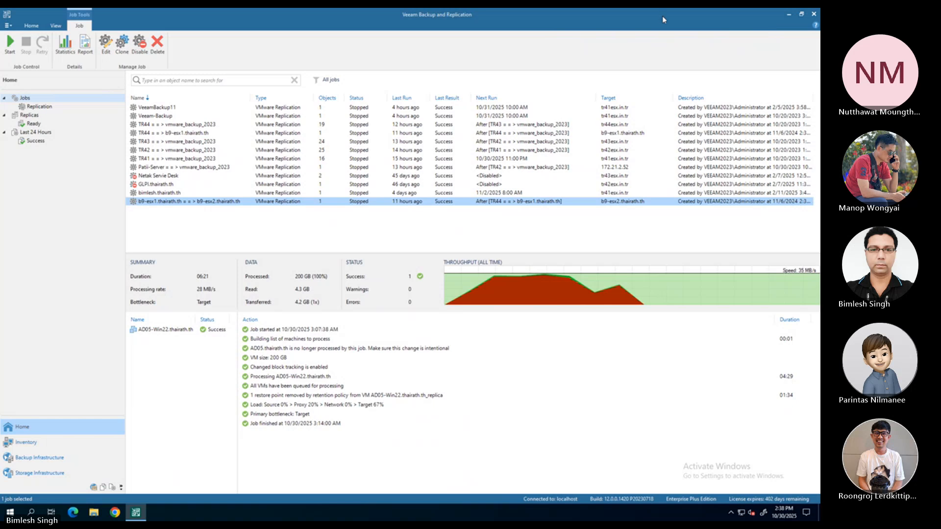
Close the veeam2023 remote session and sign in to Veeam Backup Enterprise Manager as administrator with the account password
{"action": "mouse_move", "coordinate": [664, 9]}
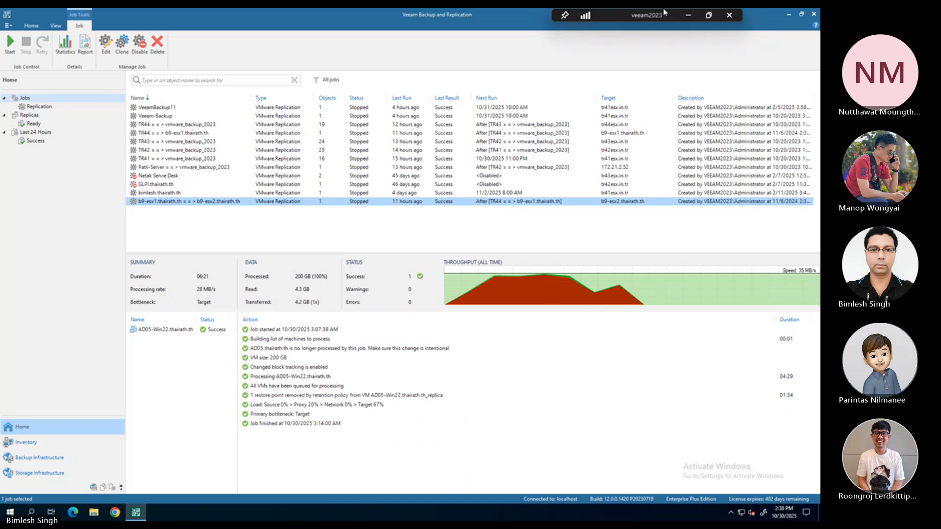
{"action": "left_click", "coordinate": [730, 16]}
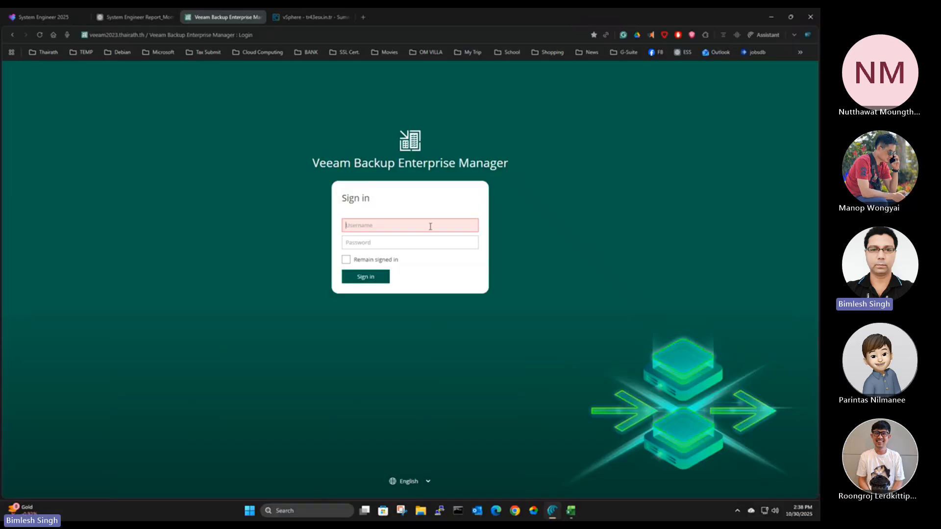
{"action": "type", "text": "admin"}
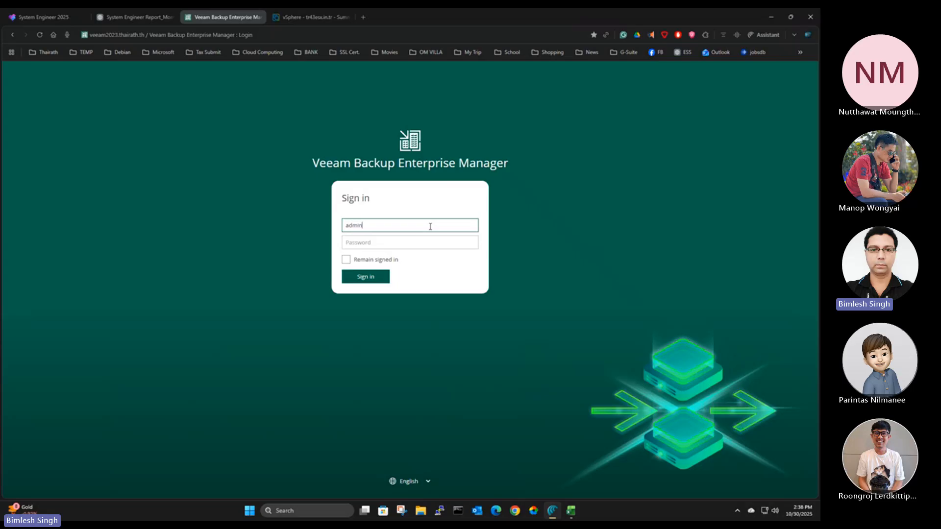
{"action": "type", "text": "istrator"}
{"action": "key", "text": "Tab"}
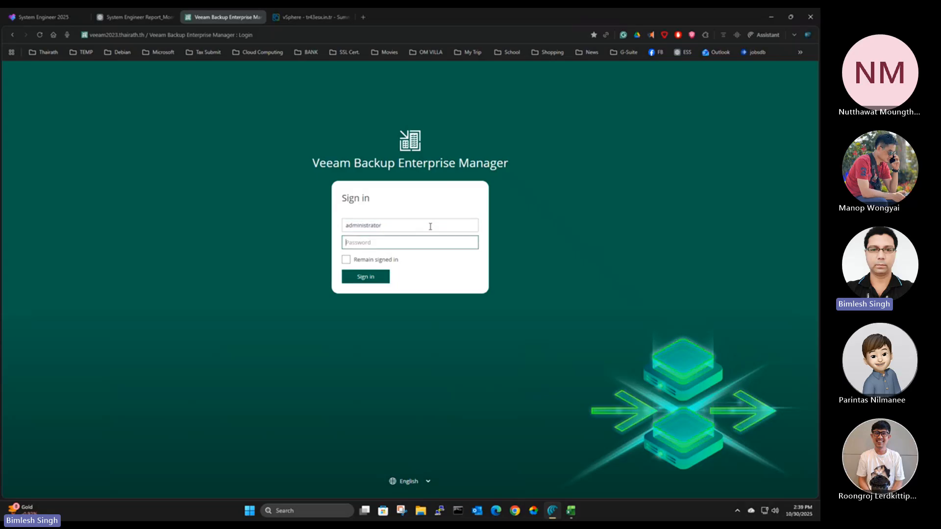
{"action": "type", "text": "*"}
{"action": "key", "text": "BackSpace"}
{"action": "key", "text": "BackSpace"}
{"action": "key", "text": "BackSpace"}
{"action": "key", "text": "BackSpace"}
{"action": "key", "text": "BackSpace"}
{"action": "type", "text": "*"}
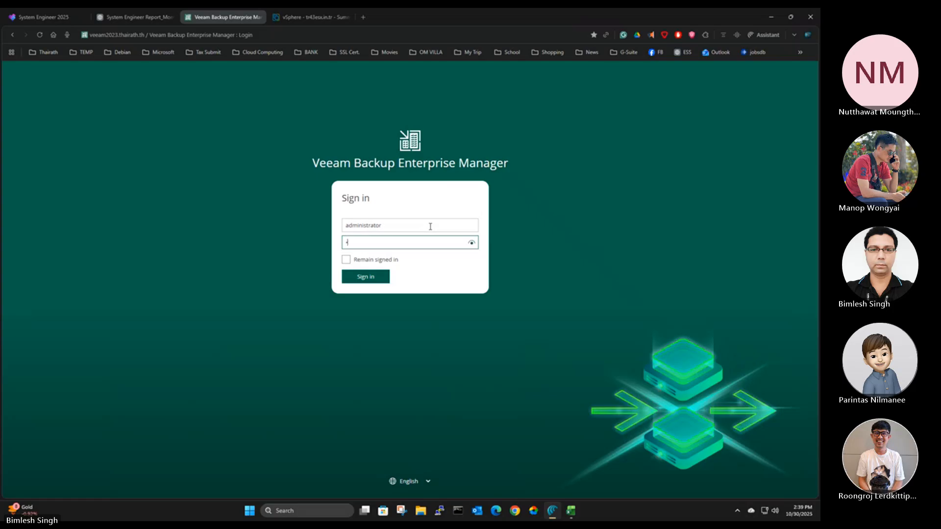
{"action": "key", "text": "BackSpace"}
{"action": "type", "text": "*"}
{"action": "key", "text": "Return"}
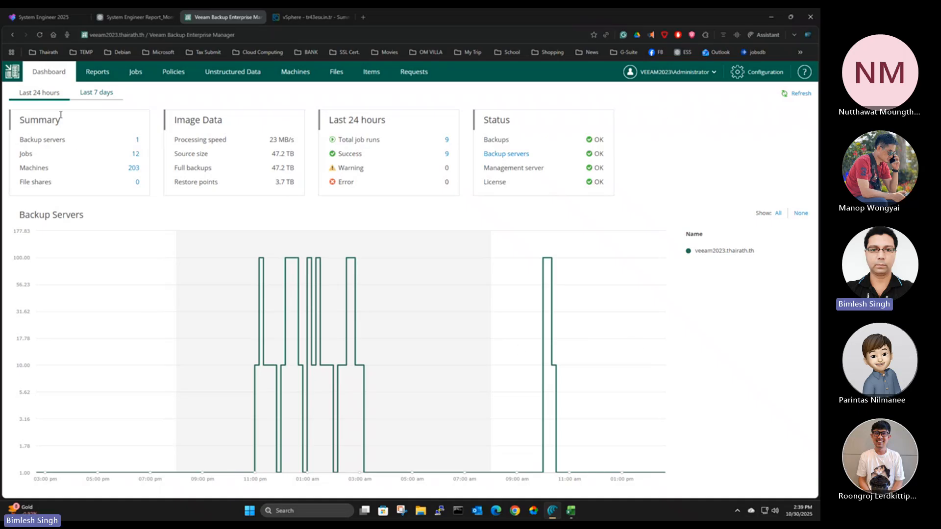
Look at the dashboard for the last 7 days and the TR41 = = > vmware_backup_2023 session report under veeam2023.thairath.th
{"action": "left_click", "coordinate": [96, 93]}
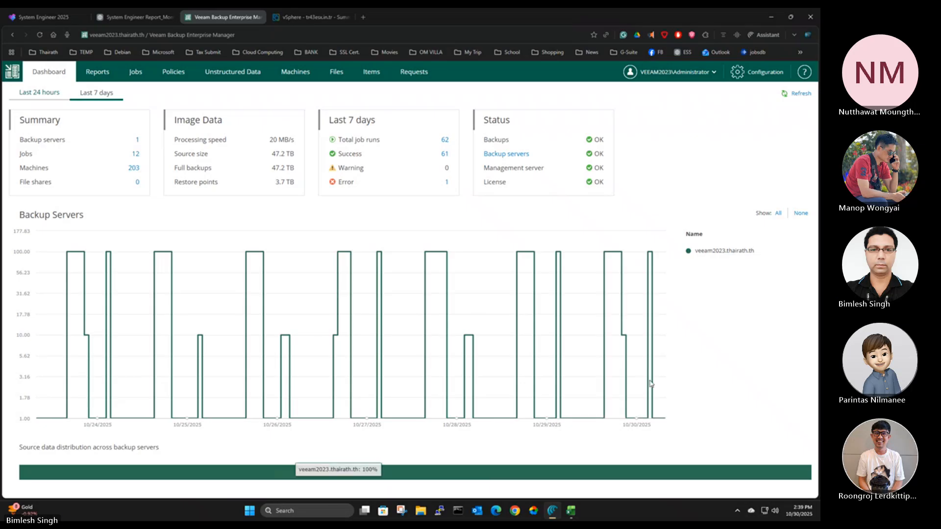
{"action": "left_click", "coordinate": [98, 73]}
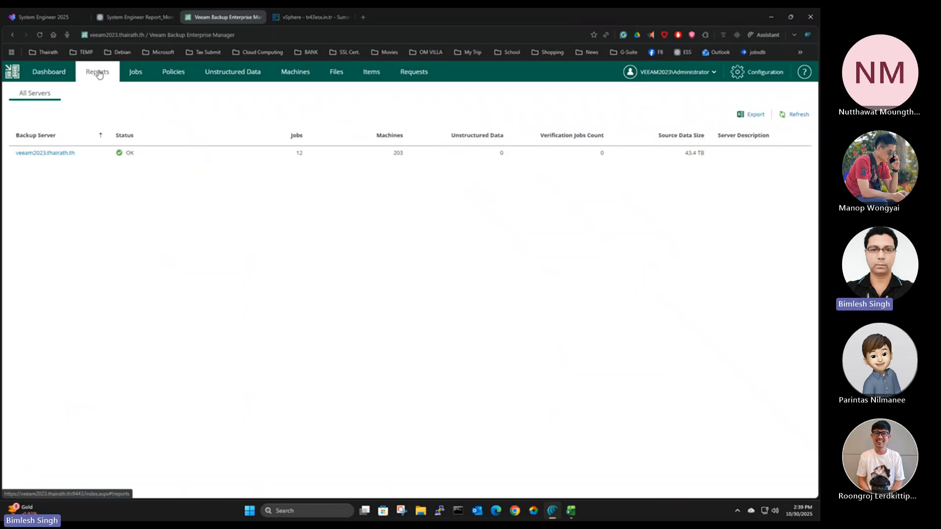
{"action": "left_click", "coordinate": [39, 153]}
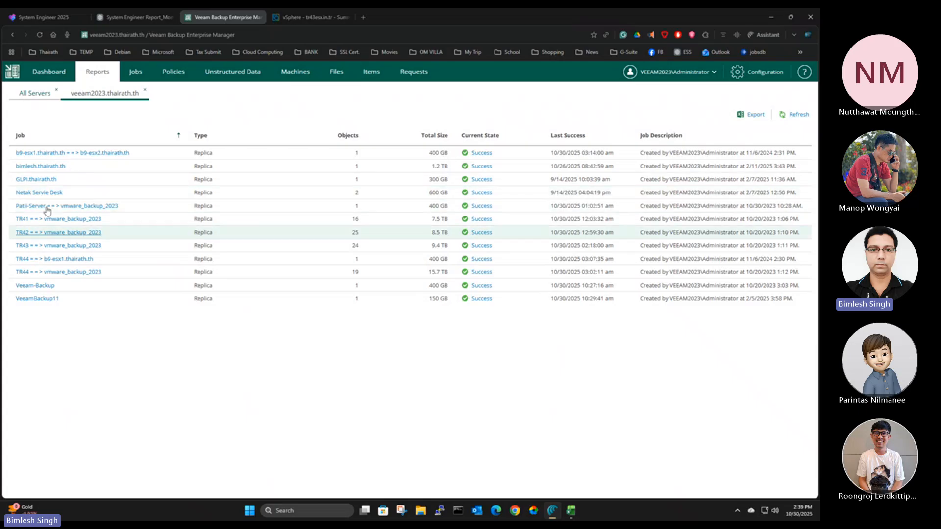
{"action": "left_click", "coordinate": [64, 224]}
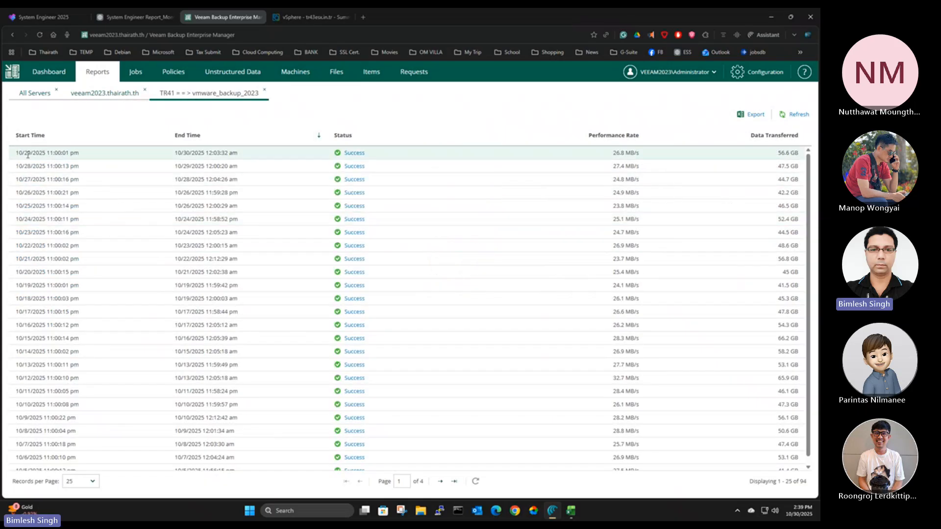
{"action": "left_click_drag", "start_coordinate": [17, 153], "coordinate": [85, 155]}
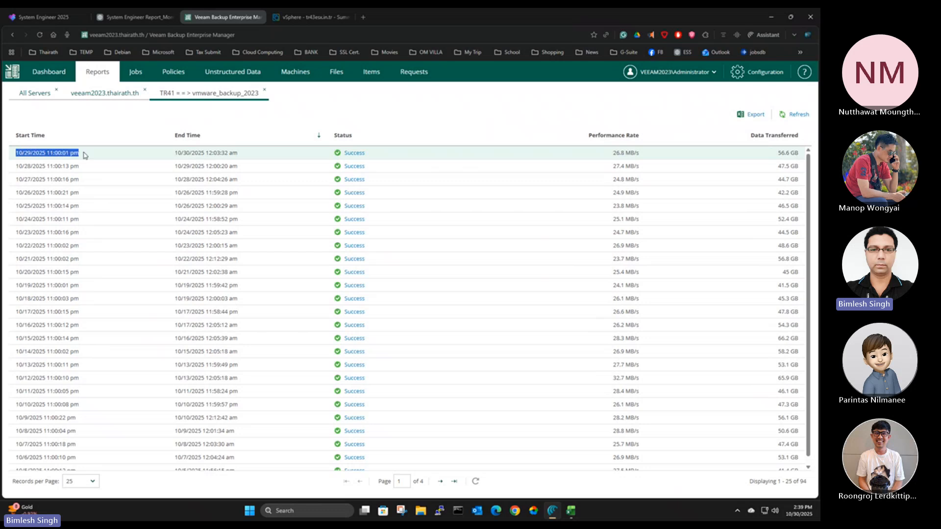
Examine the 10/29/2025 11:00:01 pm session of the TR41 job, including its processed size, processing rate and list of machines
{"action": "left_click", "coordinate": [355, 154]}
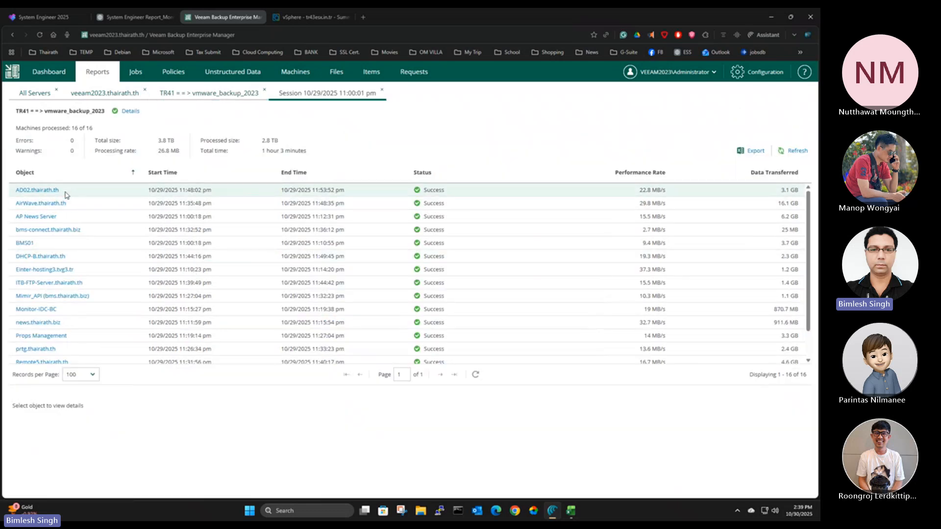
{"action": "scroll", "coordinate": [92, 279], "scroll_direction": "down", "scroll_amount": 1}
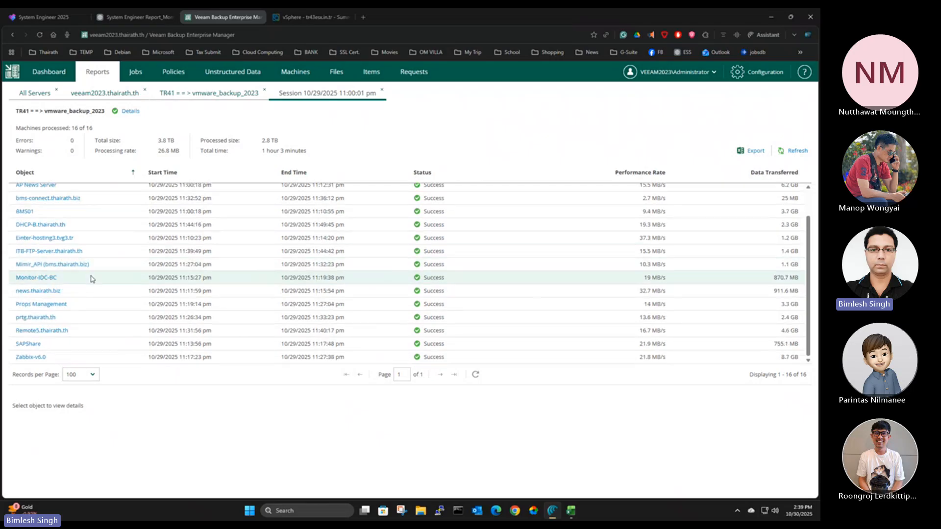
{"action": "scroll", "coordinate": [92, 279], "scroll_direction": "up", "scroll_amount": 1}
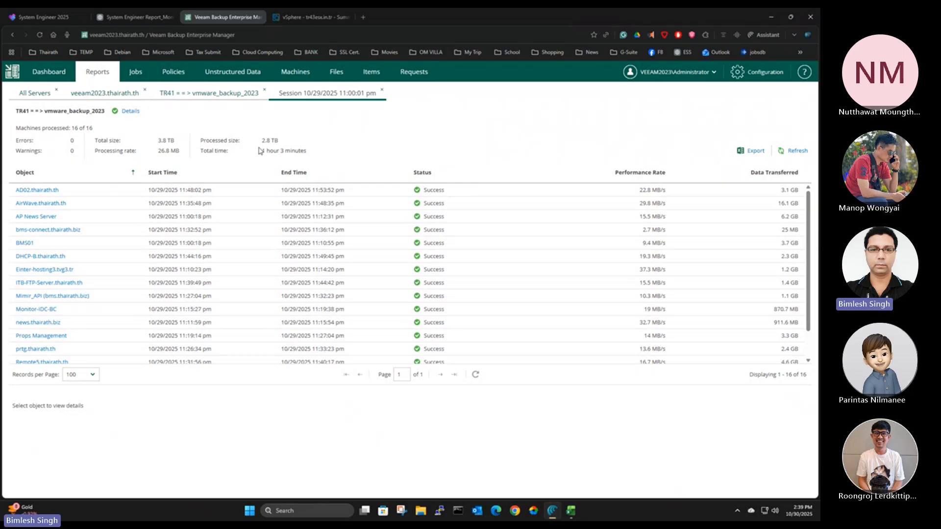
{"action": "left_click_drag", "start_coordinate": [261, 142], "coordinate": [284, 145]}
{"action": "left_click_drag", "start_coordinate": [160, 151], "coordinate": [181, 153]}
{"action": "left_click", "coordinate": [184, 145]}
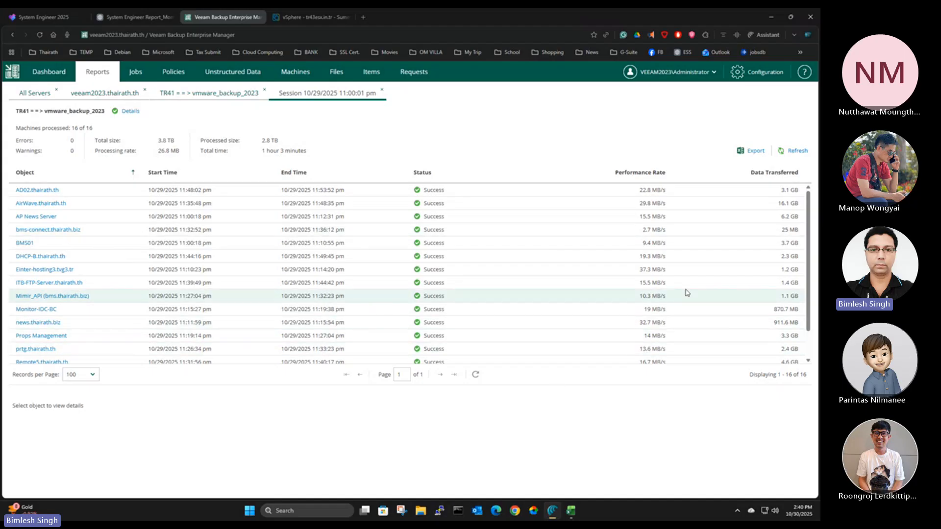
{"action": "scroll", "coordinate": [557, 284], "scroll_direction": "down", "scroll_amount": 2}
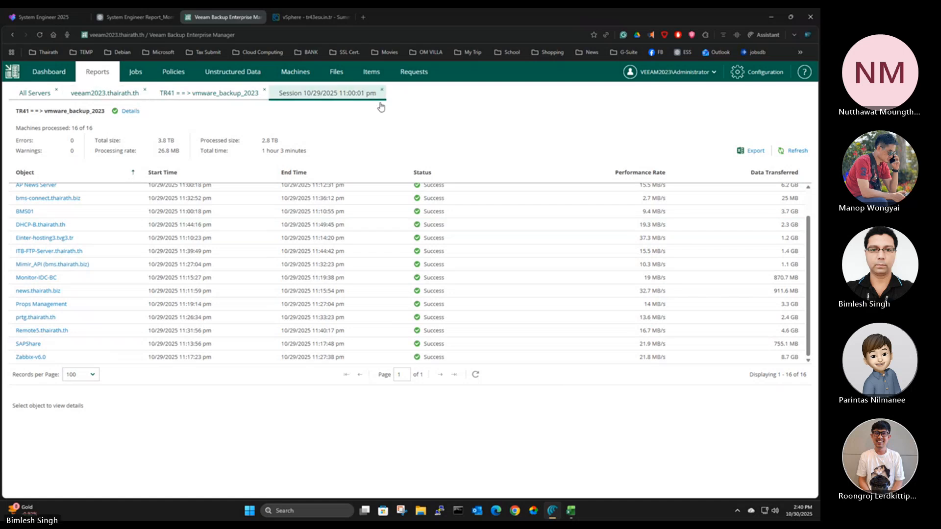
{"action": "scroll", "coordinate": [245, 206], "scroll_direction": "up", "scroll_amount": 2}
Review the session history of AD02.thairath.th and close the open report views down to the All Servers list
{"action": "left_click", "coordinate": [44, 192]}
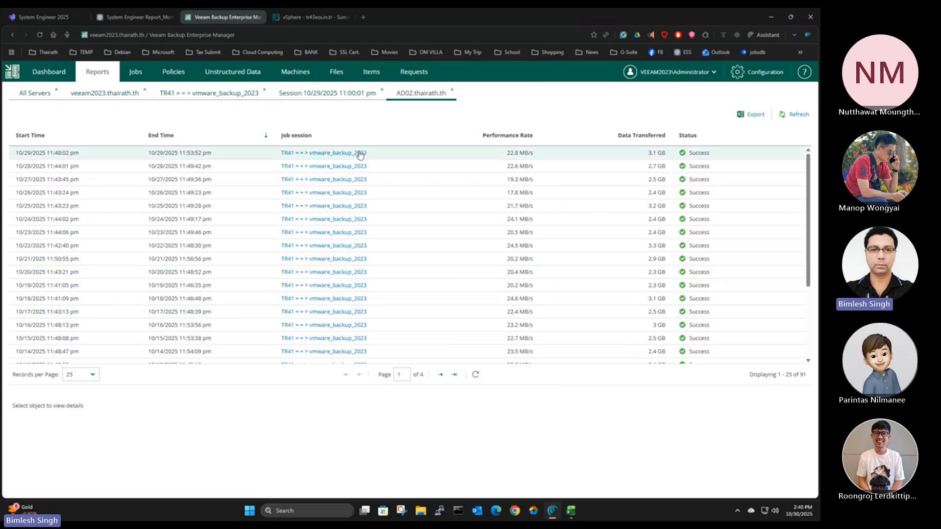
{"action": "scroll", "coordinate": [334, 278], "scroll_direction": "down", "scroll_amount": 3}
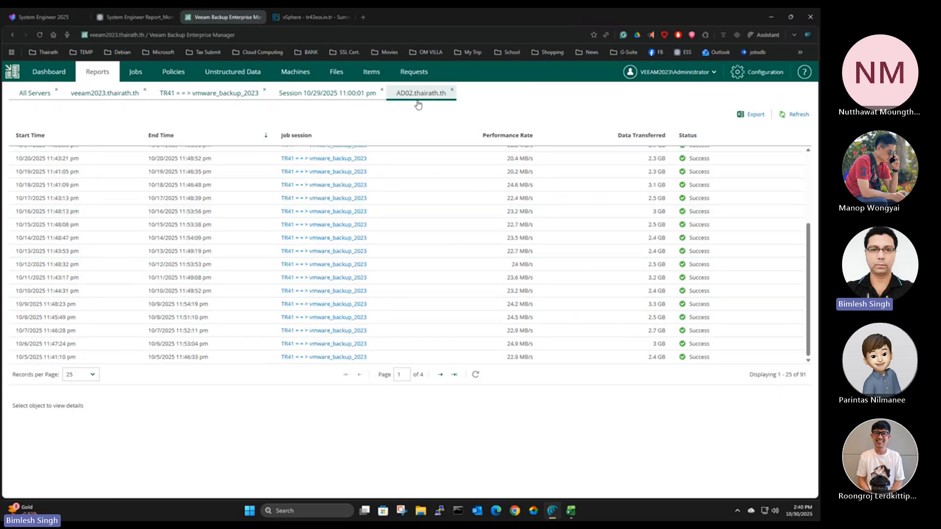
{"action": "left_click", "coordinate": [452, 90]}
{"action": "left_click", "coordinate": [383, 91]}
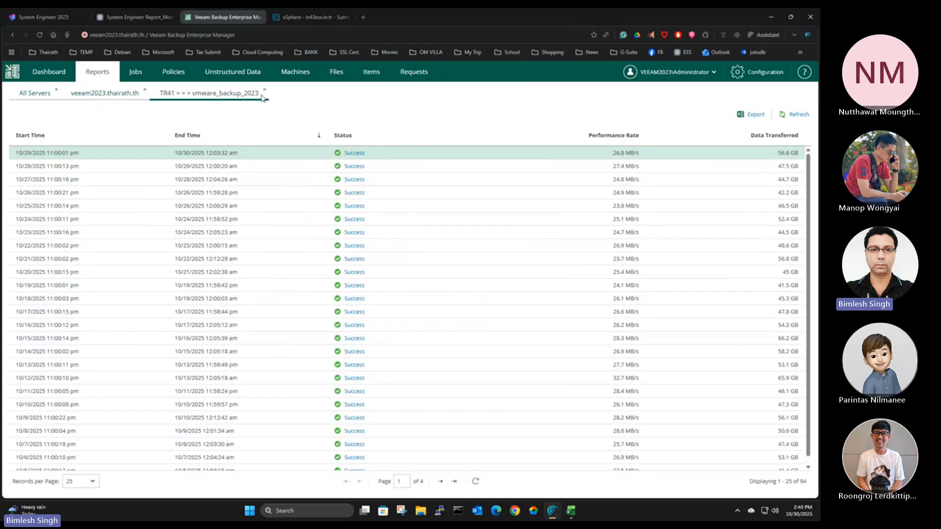
{"action": "left_click", "coordinate": [264, 90]}
{"action": "left_click", "coordinate": [143, 92]}
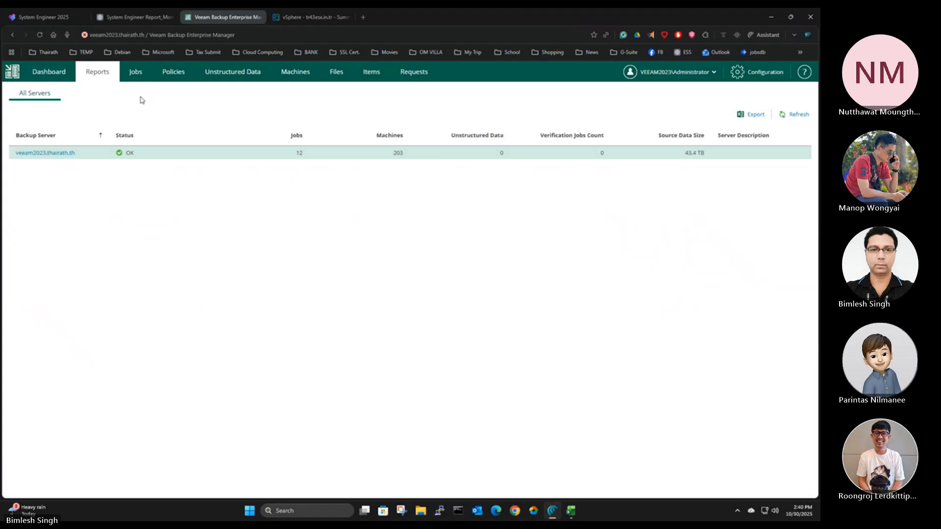
Look at the dashboard for the last 7 days and check the license summary with its remaining period in the configuration
{"action": "left_click", "coordinate": [47, 77]}
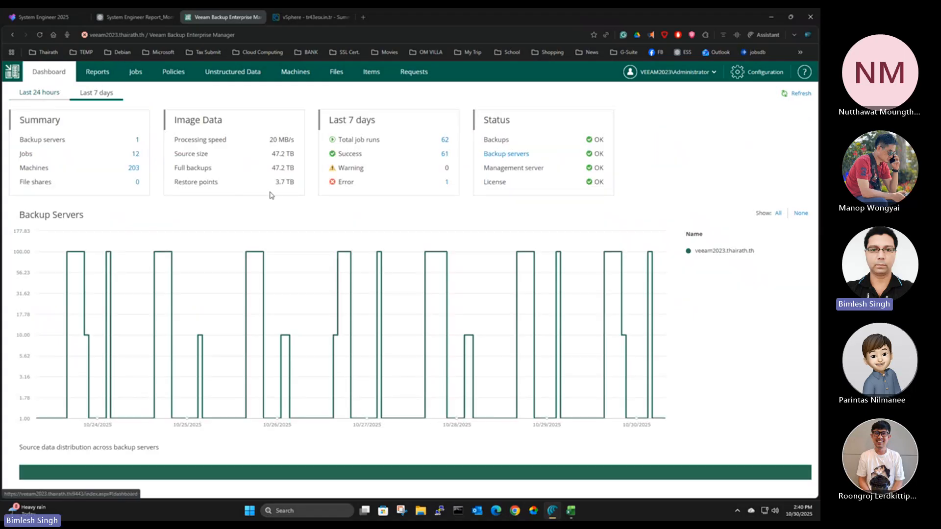
{"action": "left_click", "coordinate": [97, 72]}
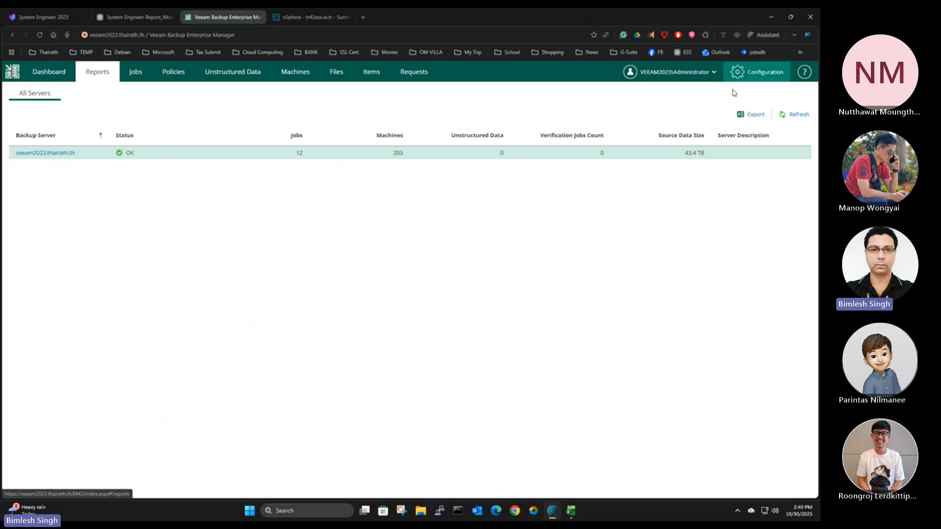
{"action": "left_click", "coordinate": [767, 72]}
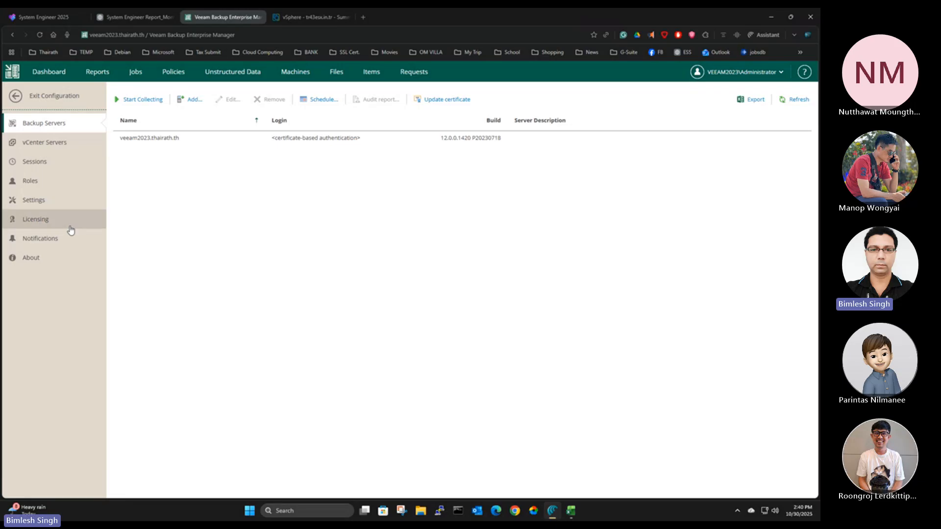
{"action": "left_click", "coordinate": [39, 229]}
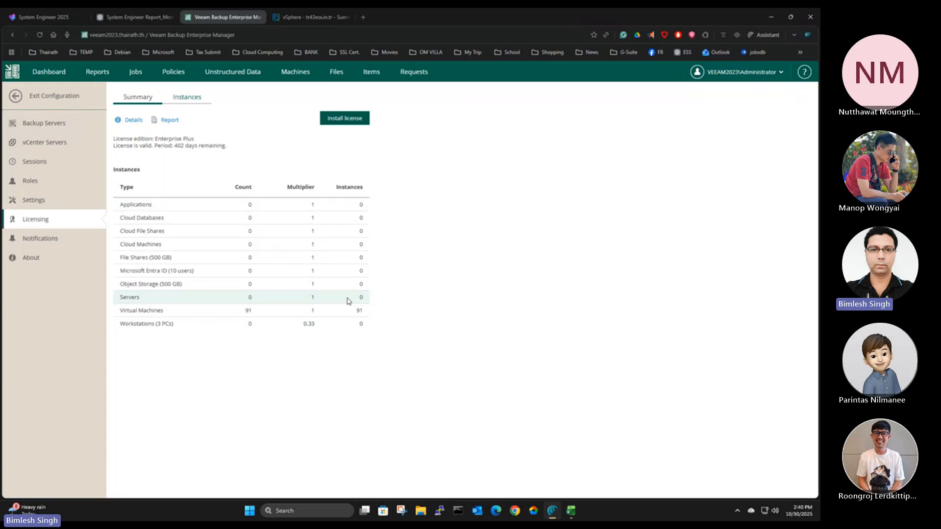
{"action": "left_click_drag", "start_coordinate": [174, 145], "coordinate": [199, 147]}
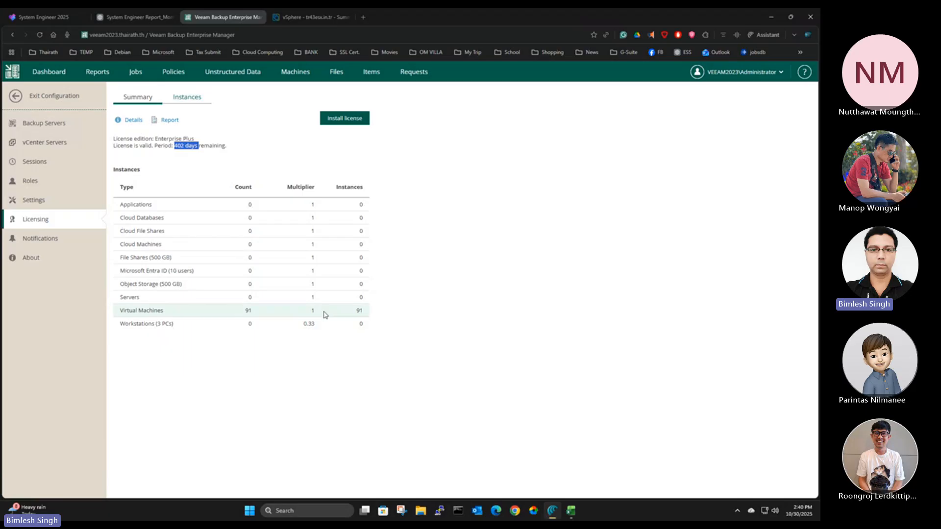
Review the list of licensed virtual machine instances, exit the configuration and show the list of replication jobs
{"action": "left_click", "coordinate": [197, 104]}
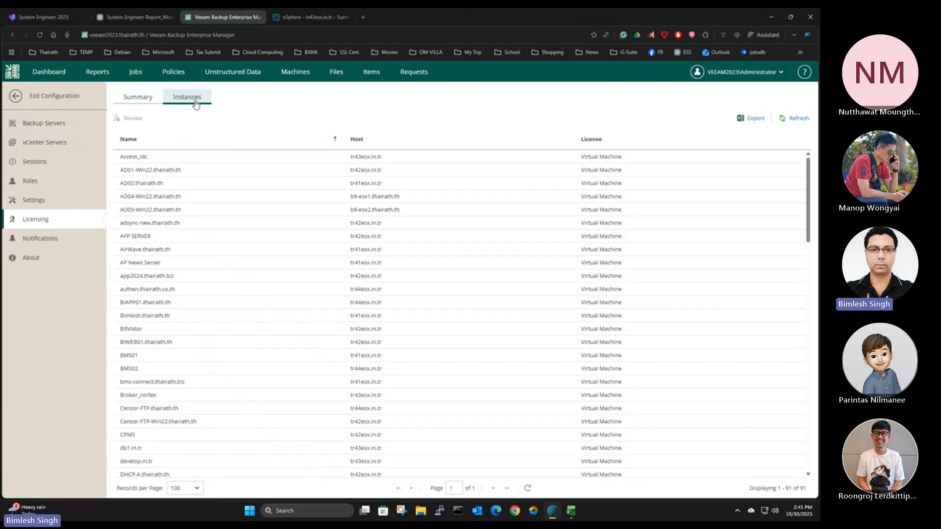
{"action": "scroll", "coordinate": [177, 206], "scroll_direction": "down", "scroll_amount": 5}
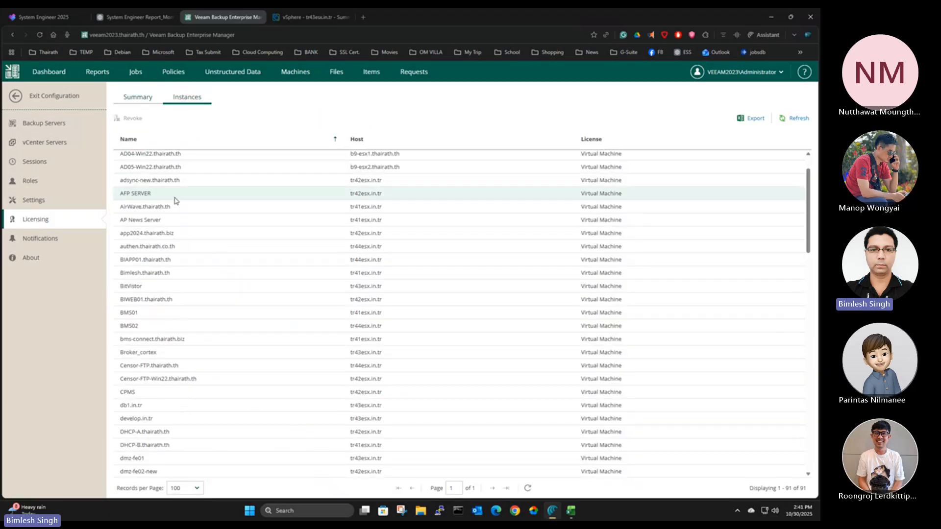
{"action": "scroll", "coordinate": [204, 343], "scroll_direction": "down", "scroll_amount": 12}
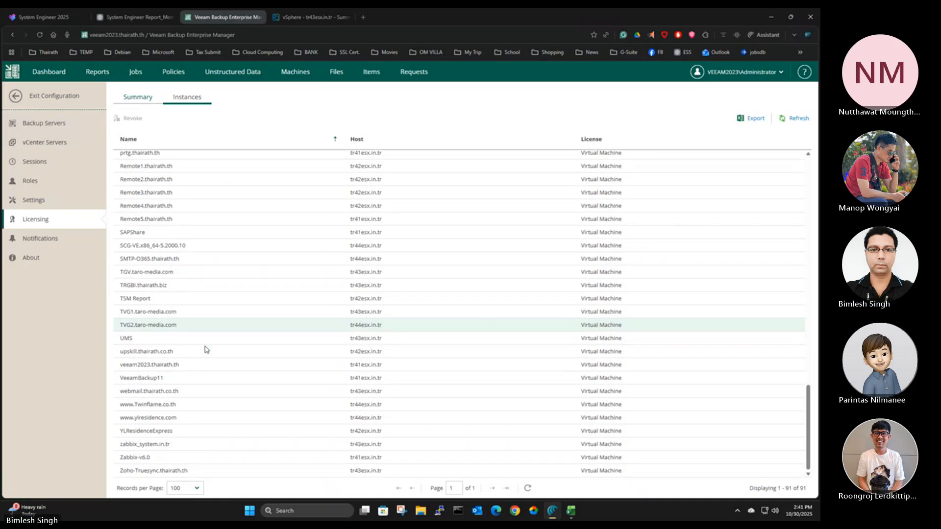
{"action": "scroll", "coordinate": [228, 431], "scroll_direction": "up", "scroll_amount": 10}
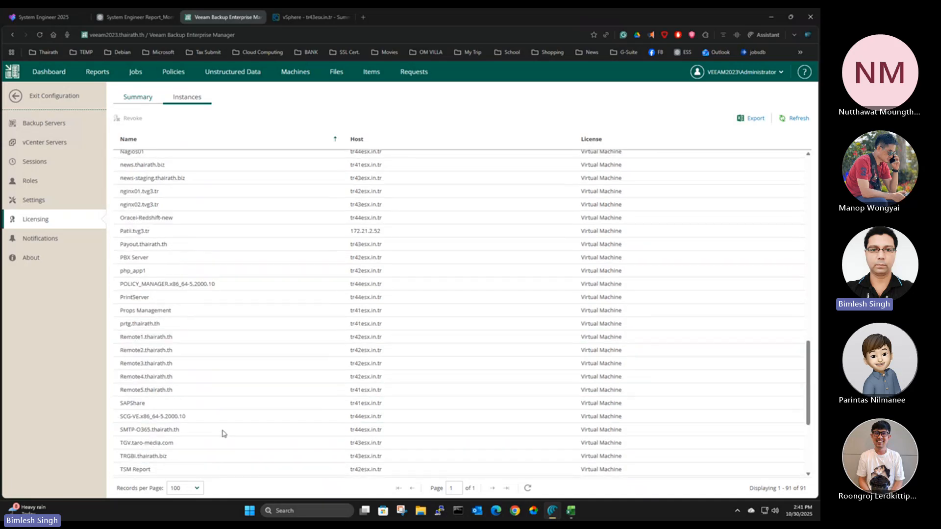
{"action": "scroll", "coordinate": [229, 430], "scroll_direction": "up", "scroll_amount": 4}
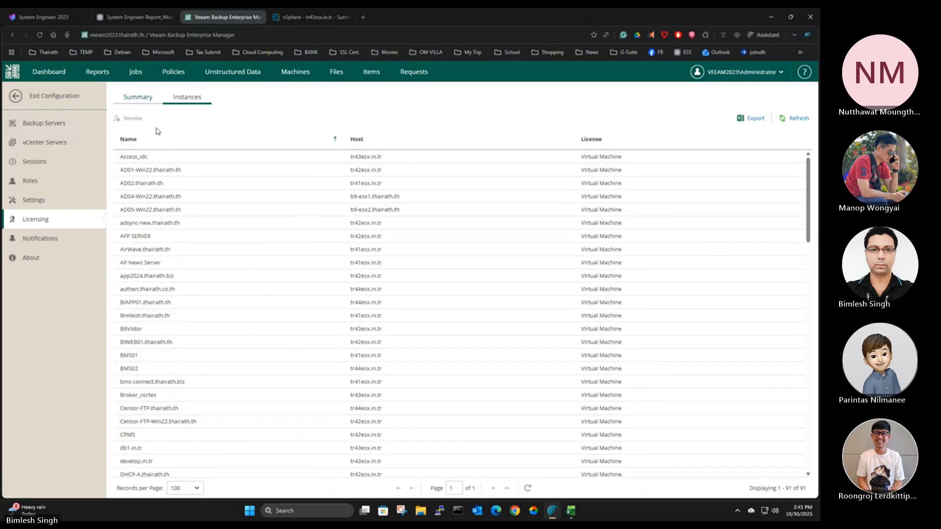
{"action": "left_click", "coordinate": [18, 96]}
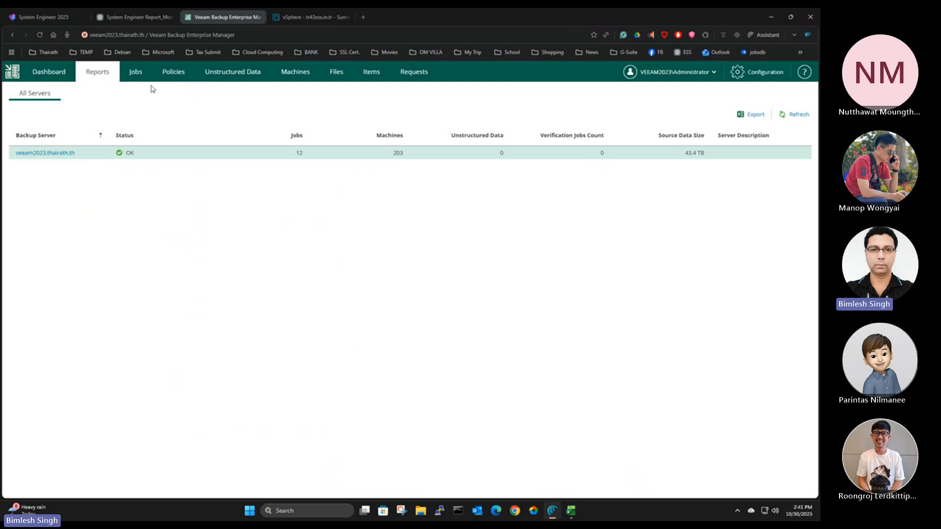
{"action": "left_click", "coordinate": [138, 74]}
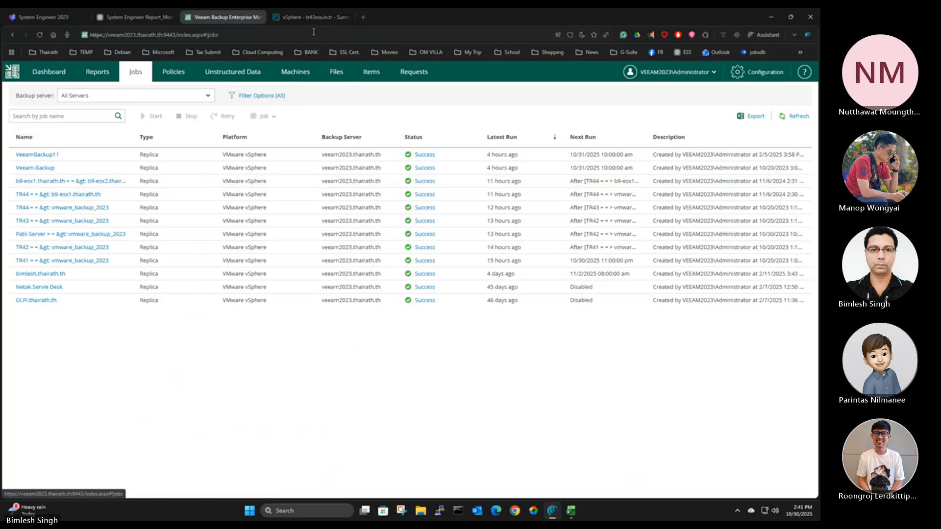
Switch to vSphere Client and compare the summary details of the Payout.thairath.th and Playout.thairath.th virtual machines
{"action": "left_click", "coordinate": [310, 18]}
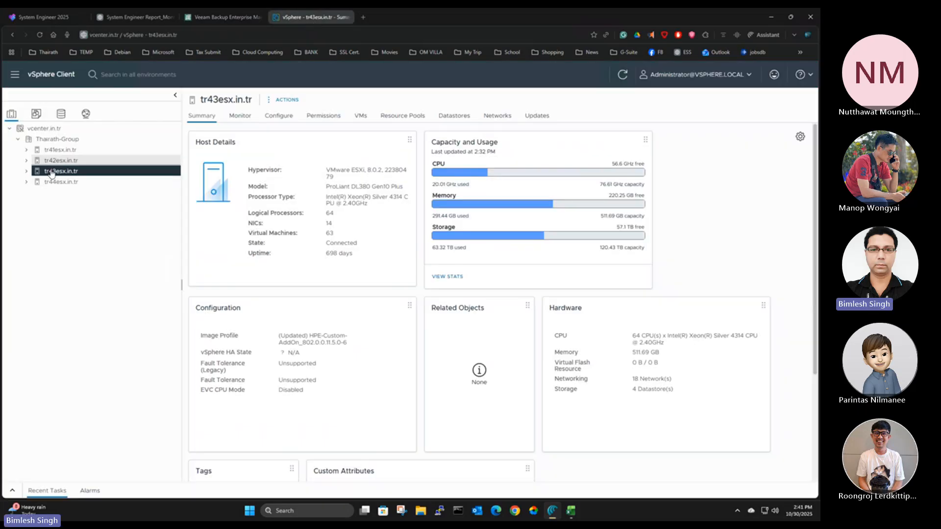
{"action": "left_click", "coordinate": [35, 116]}
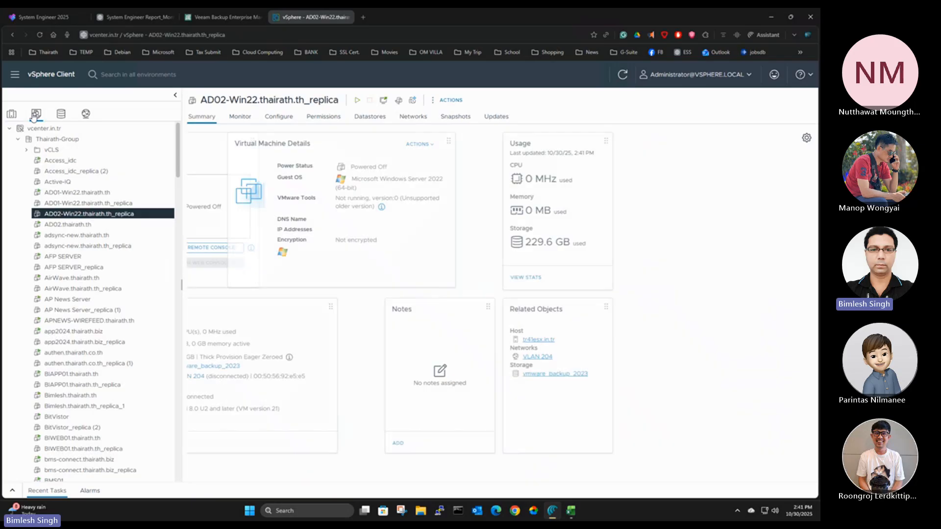
{"action": "scroll", "coordinate": [118, 249], "scroll_direction": "down", "scroll_amount": 20}
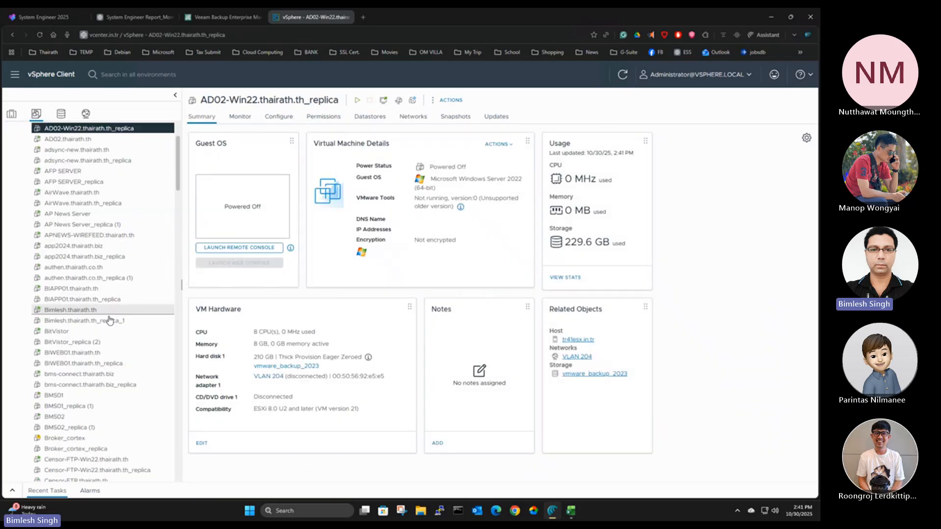
{"action": "scroll", "coordinate": [110, 334], "scroll_direction": "down", "scroll_amount": 3}
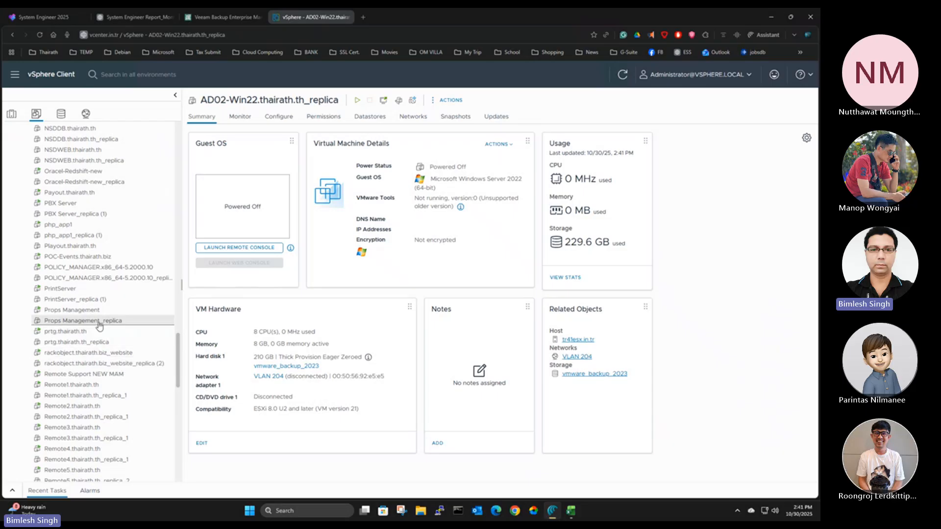
{"action": "left_click", "coordinate": [73, 192]}
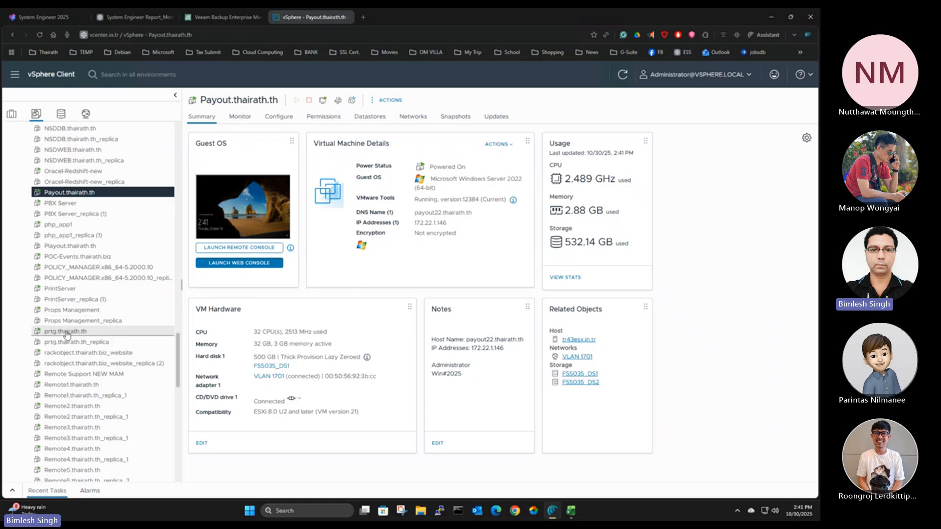
{"action": "left_click", "coordinate": [66, 246]}
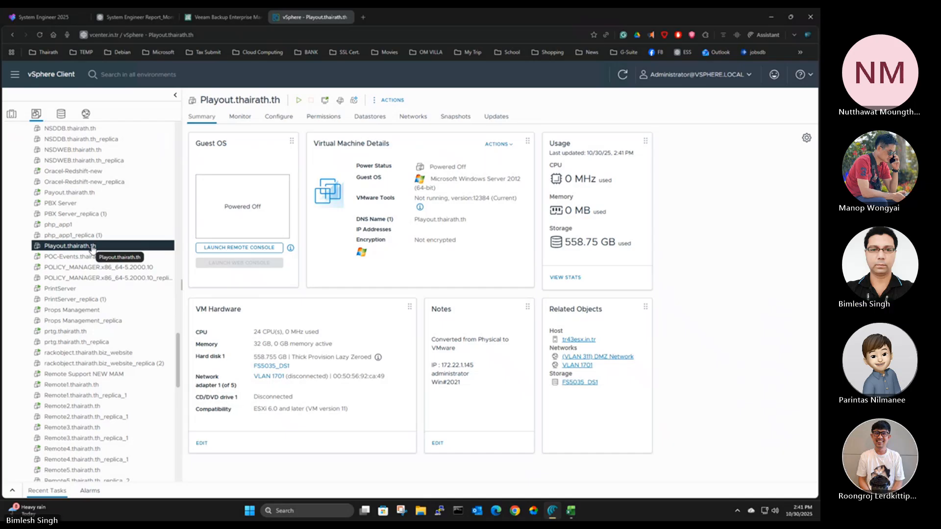
{"action": "left_click_drag", "start_coordinate": [510, 177], "coordinate": [519, 179]}
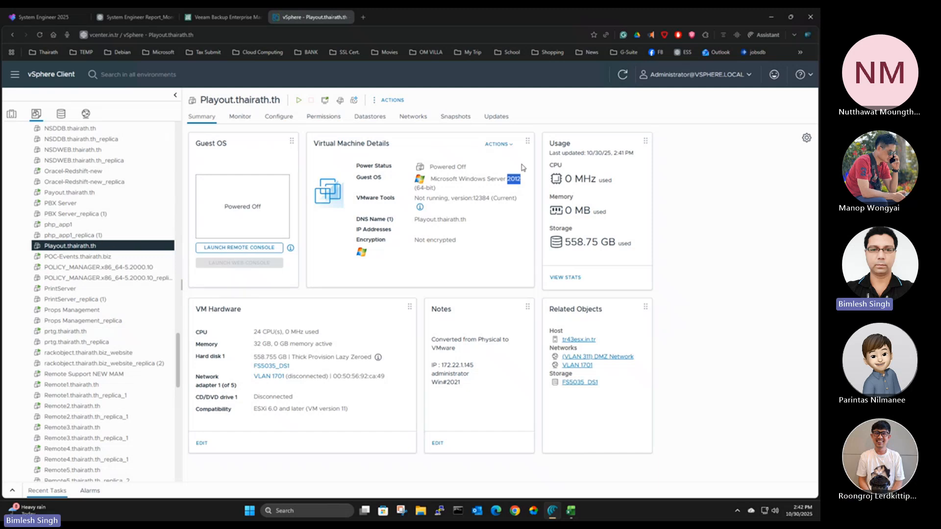
{"action": "left_click", "coordinate": [80, 194]}
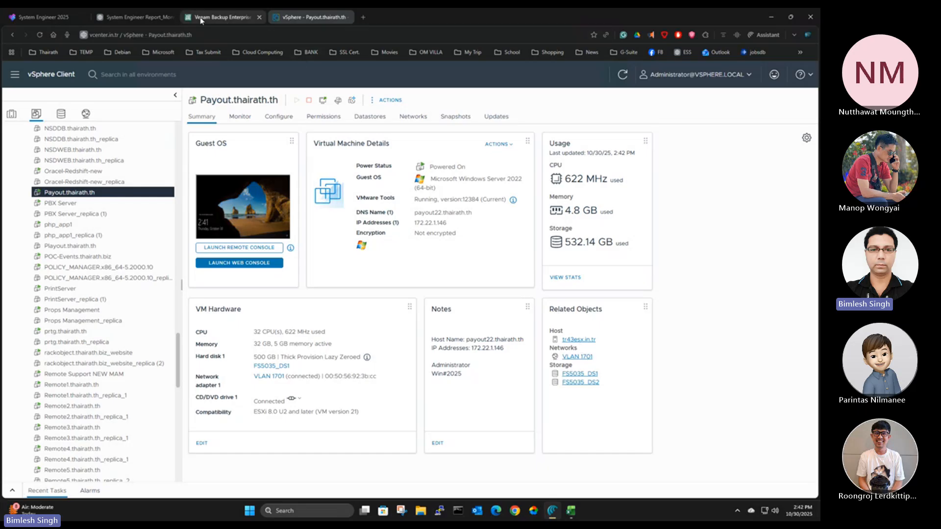
Return to Veeam Backup Enterprise Manager and examine the Payout.thairath.th processing log in the TR43 job's 10/30/2025 12:59:47 am session
{"action": "left_click", "coordinate": [216, 18]}
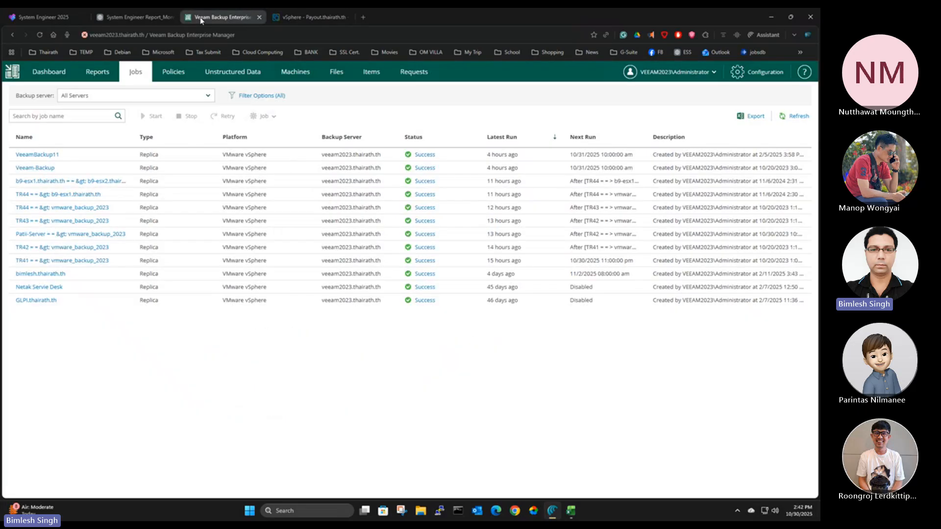
{"action": "left_click", "coordinate": [68, 220]}
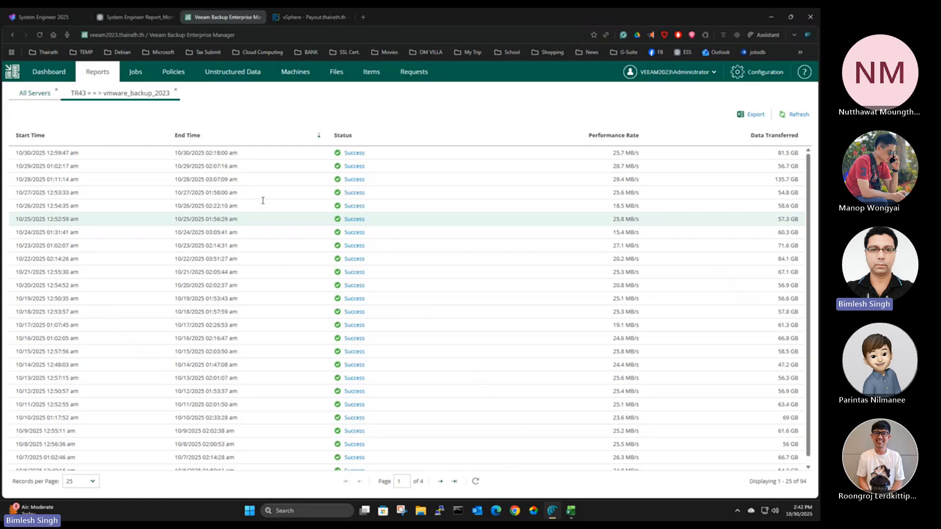
{"action": "left_click", "coordinate": [353, 153]}
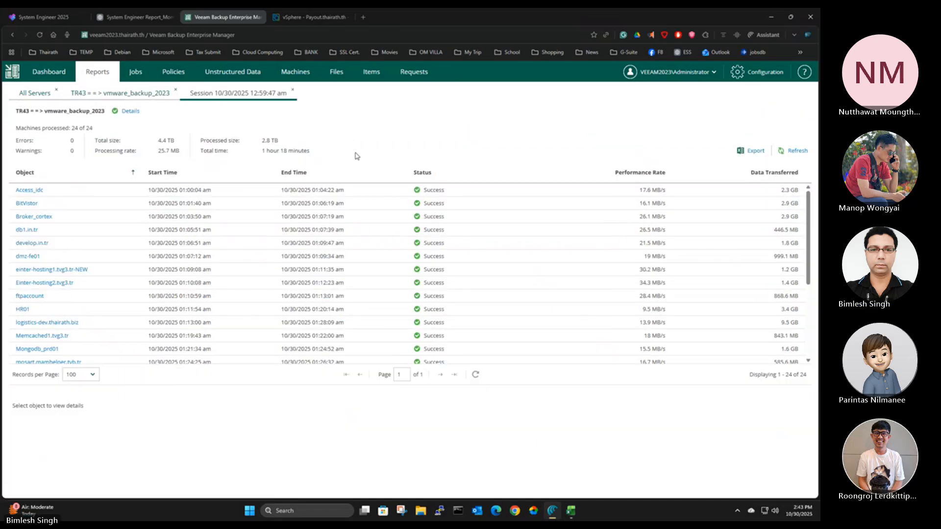
{"action": "scroll", "coordinate": [86, 273], "scroll_direction": "down", "scroll_amount": 2}
{"action": "scroll", "coordinate": [86, 273], "scroll_direction": "down", "scroll_amount": 2}
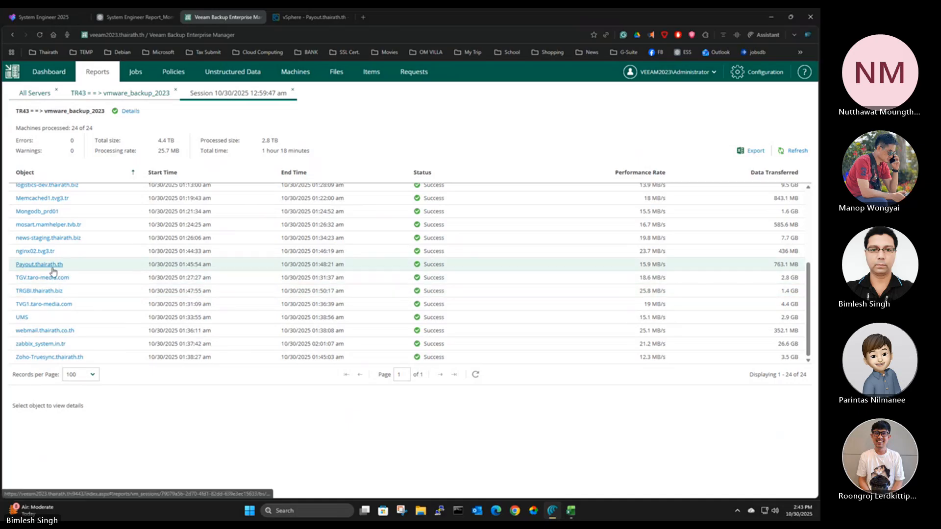
{"action": "left_click", "coordinate": [73, 265]}
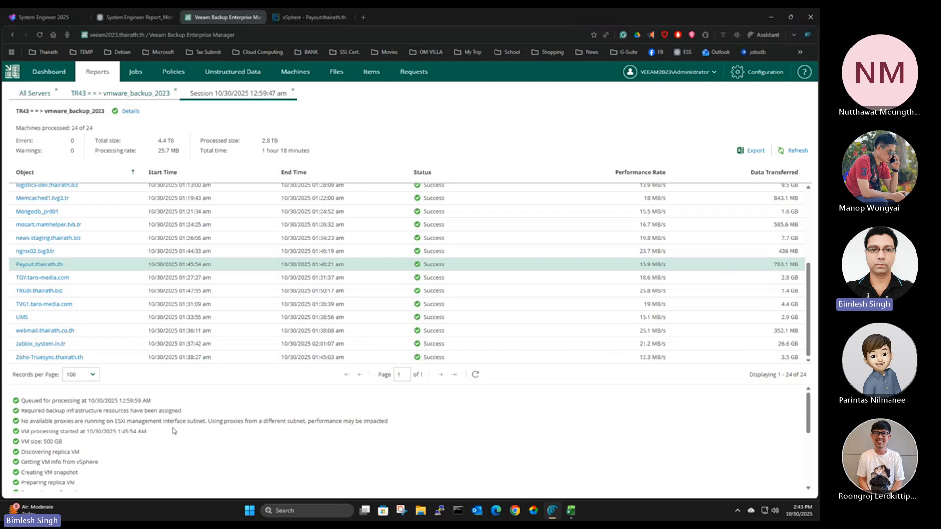
{"action": "scroll", "coordinate": [167, 455], "scroll_direction": "down", "scroll_amount": 4}
{"action": "scroll", "coordinate": [153, 438], "scroll_direction": "up", "scroll_amount": 4}
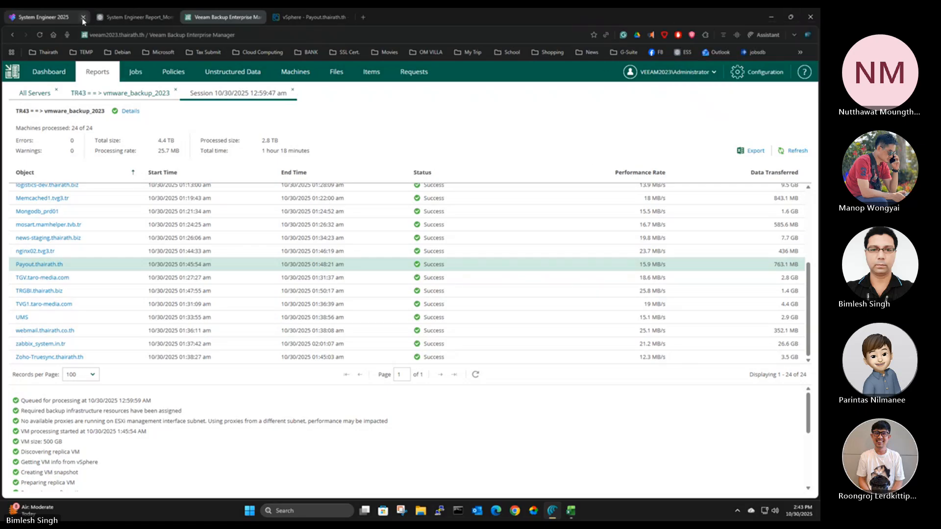
Close the two System Engineer browser pages and switch to vSphere Client
{"action": "left_click", "coordinate": [83, 18]}
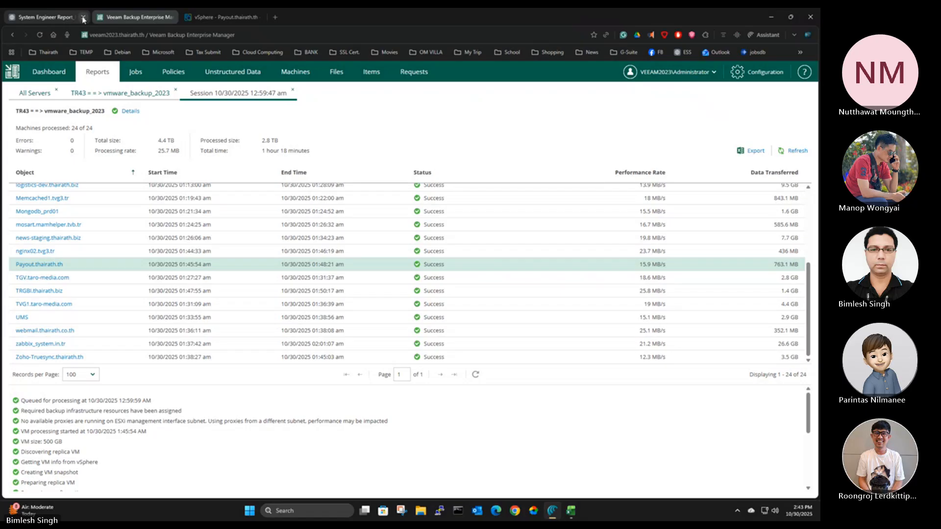
{"action": "left_click", "coordinate": [83, 18]}
{"action": "left_click", "coordinate": [120, 19]}
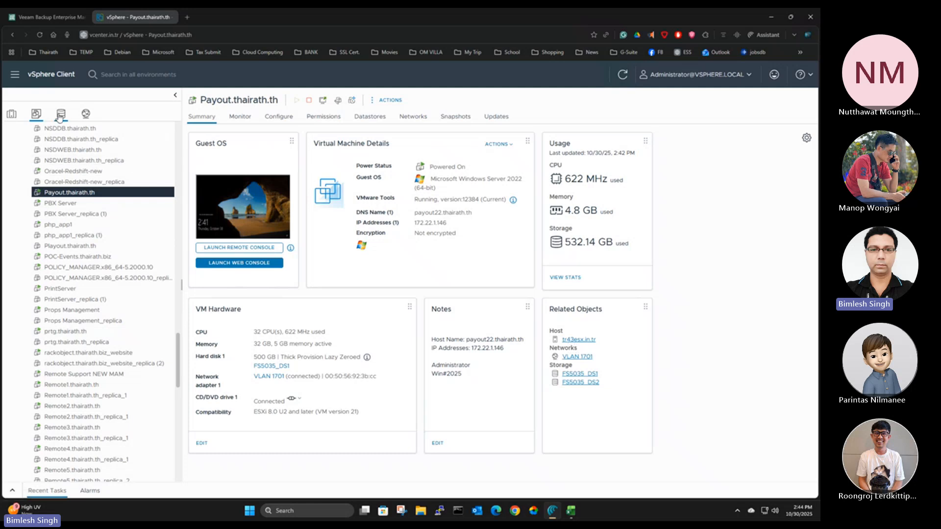
Browse the files of the vmware_backup_2023 datastore and open the Payout.thairath.th_replica folder
{"action": "left_click", "coordinate": [60, 114]}
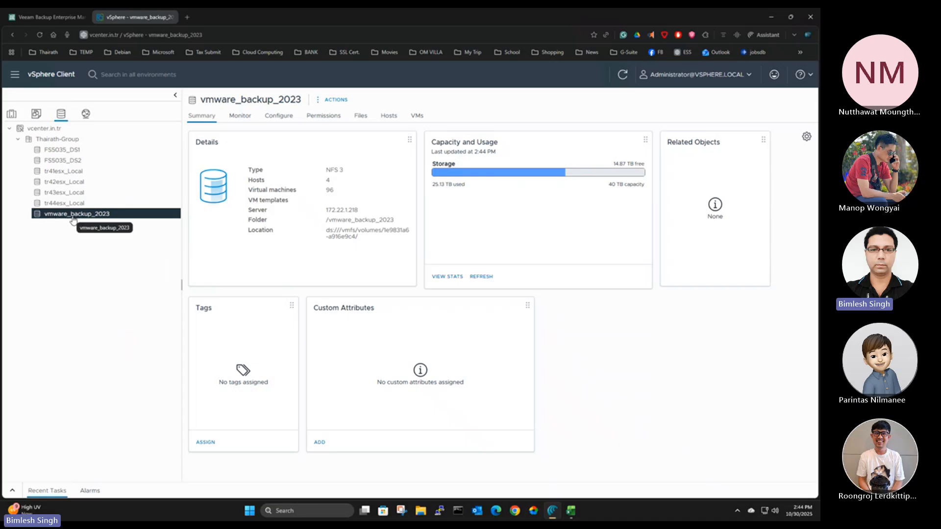
{"action": "left_click", "coordinate": [359, 116]}
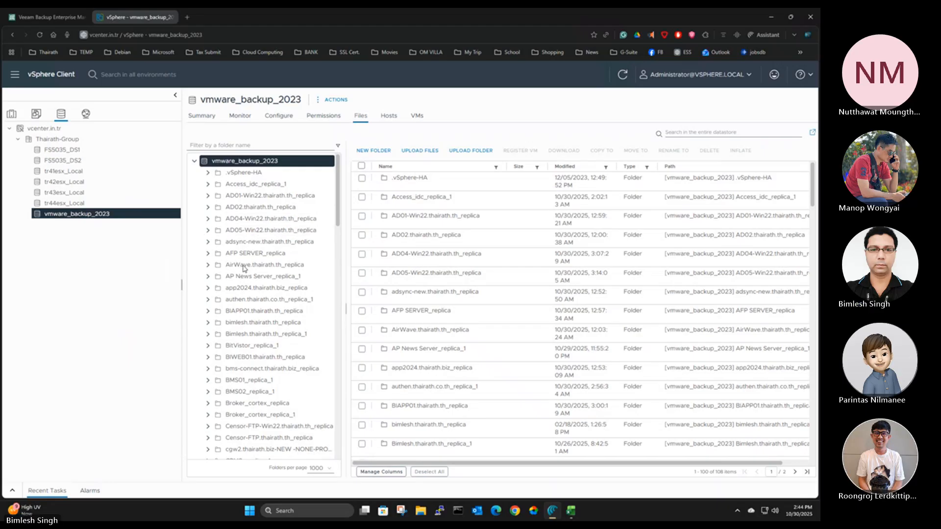
{"action": "scroll", "coordinate": [280, 296], "scroll_direction": "down", "scroll_amount": 2}
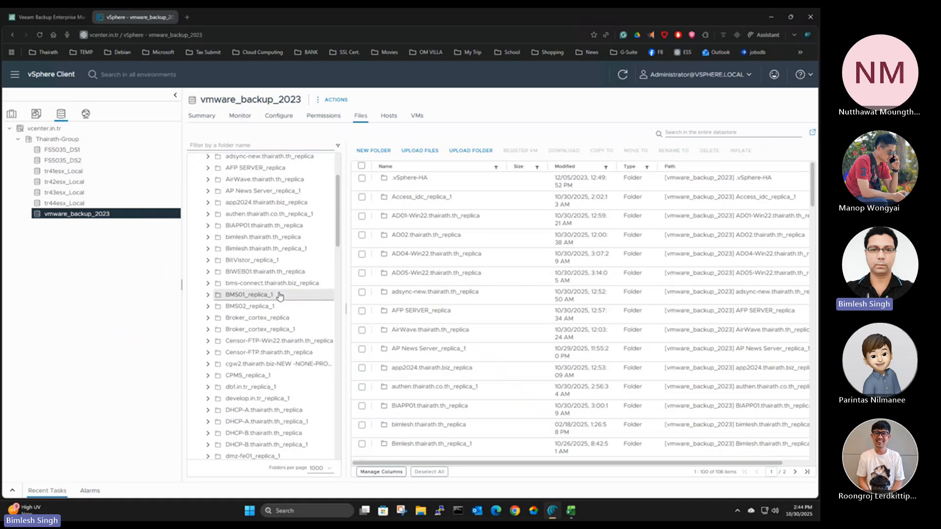
{"action": "scroll", "coordinate": [279, 296], "scroll_direction": "down", "scroll_amount": 3}
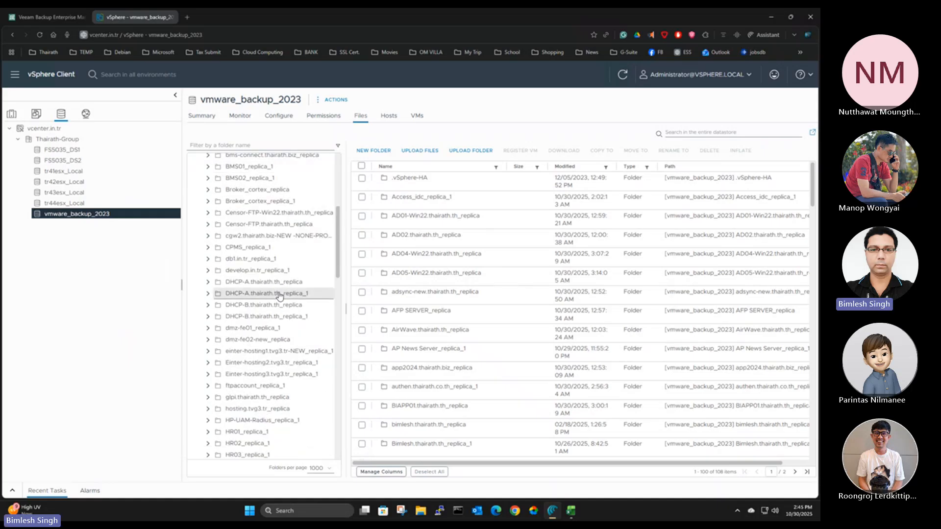
{"action": "scroll", "coordinate": [280, 296], "scroll_direction": "down", "scroll_amount": 6}
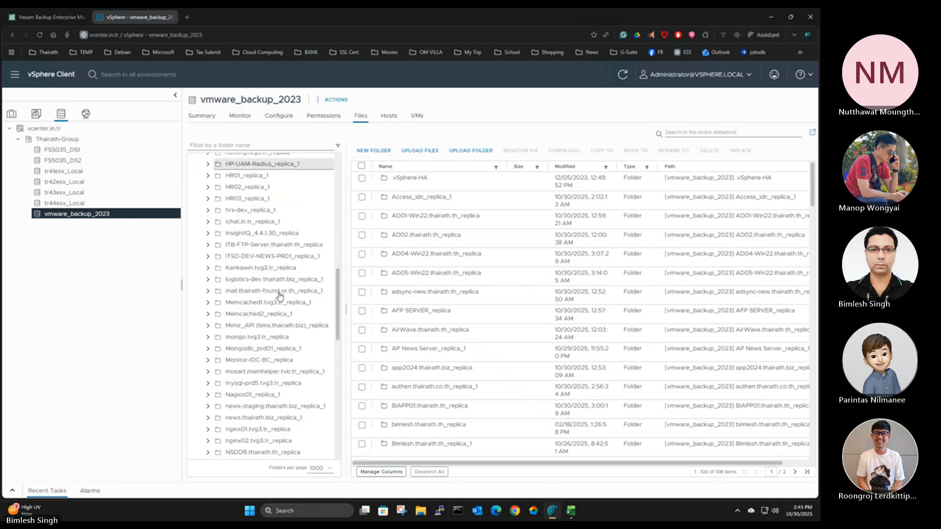
{"action": "scroll", "coordinate": [283, 350], "scroll_direction": "down", "scroll_amount": 3}
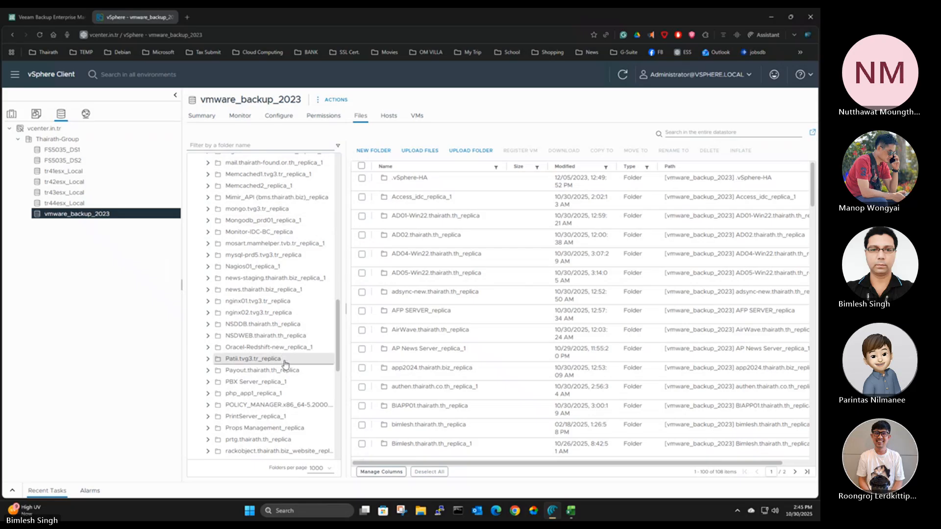
{"action": "left_click", "coordinate": [238, 375]}
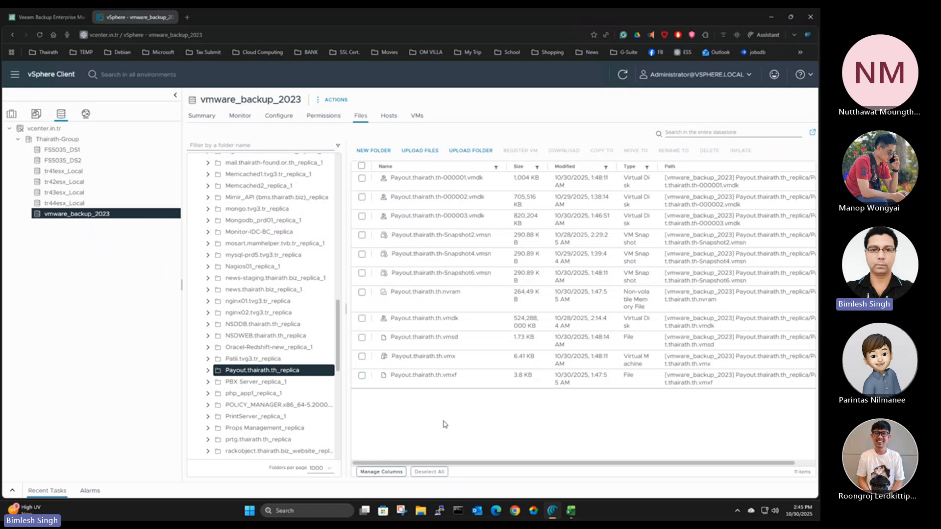
Register Payout.thairath.th.vmx as the virtual machine Payout.thairath.th_replica in Thairath-Group on host tr43esx.in.tr
{"action": "left_click", "coordinate": [362, 358]}
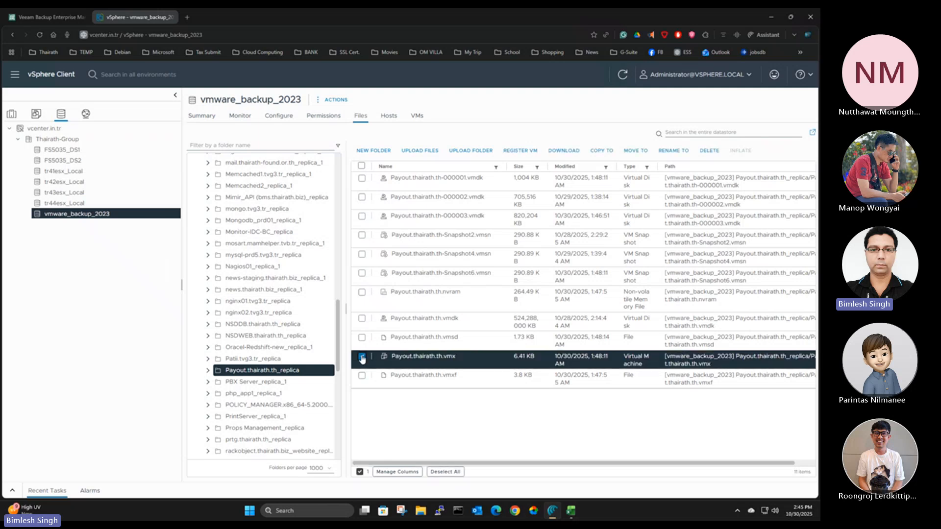
{"action": "left_click", "coordinate": [521, 151]}
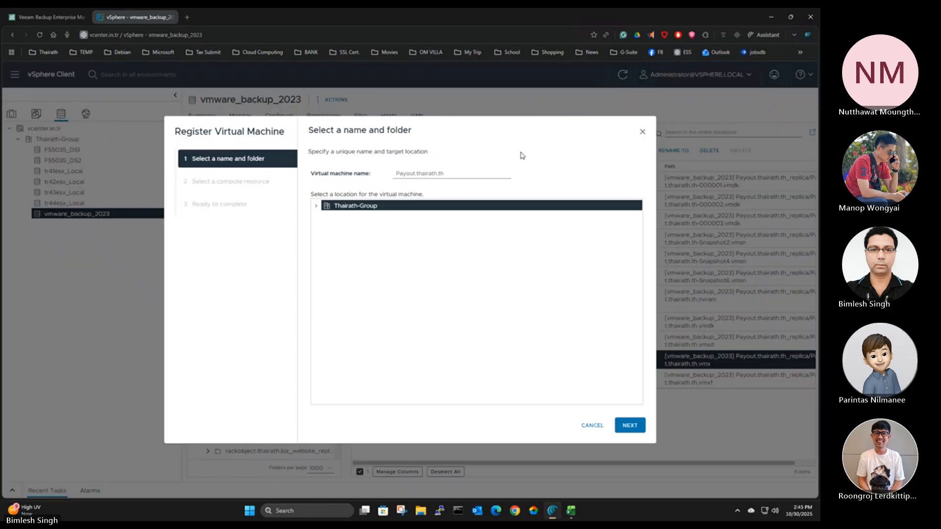
{"action": "left_click", "coordinate": [469, 177]}
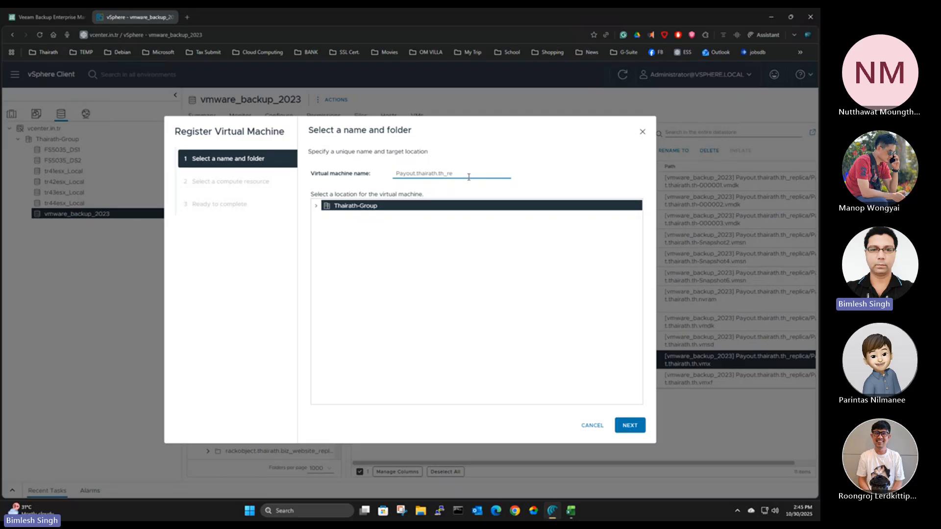
{"action": "type", "text": "plica"}
{"action": "left_click", "coordinate": [630, 425]}
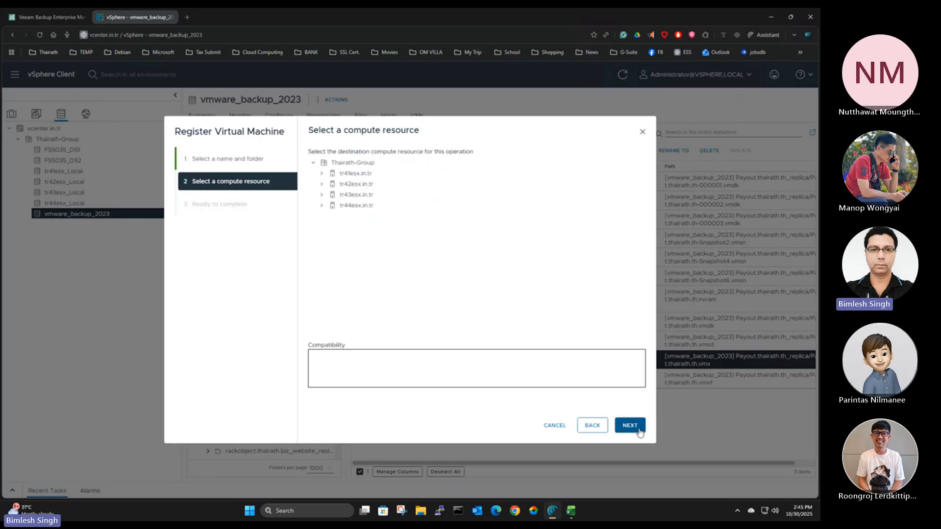
{"action": "left_click", "coordinate": [335, 196]}
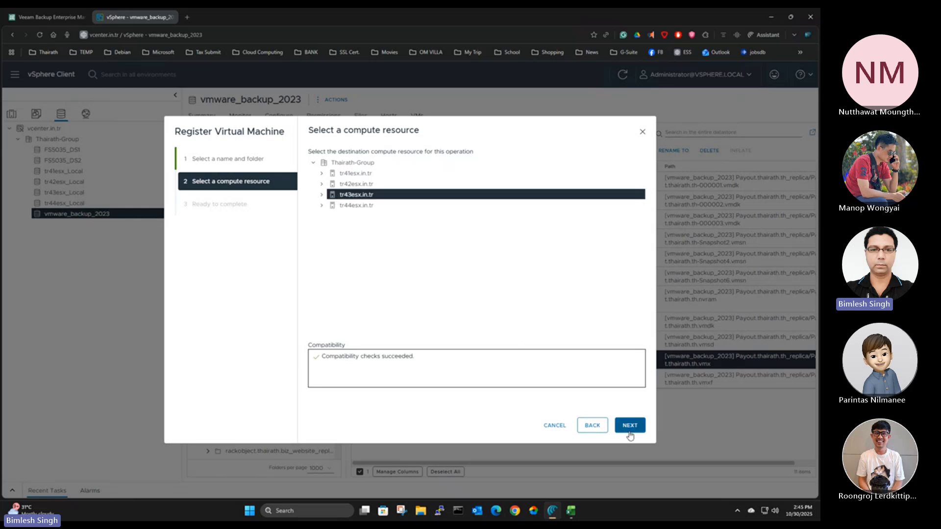
{"action": "left_click", "coordinate": [630, 426]}
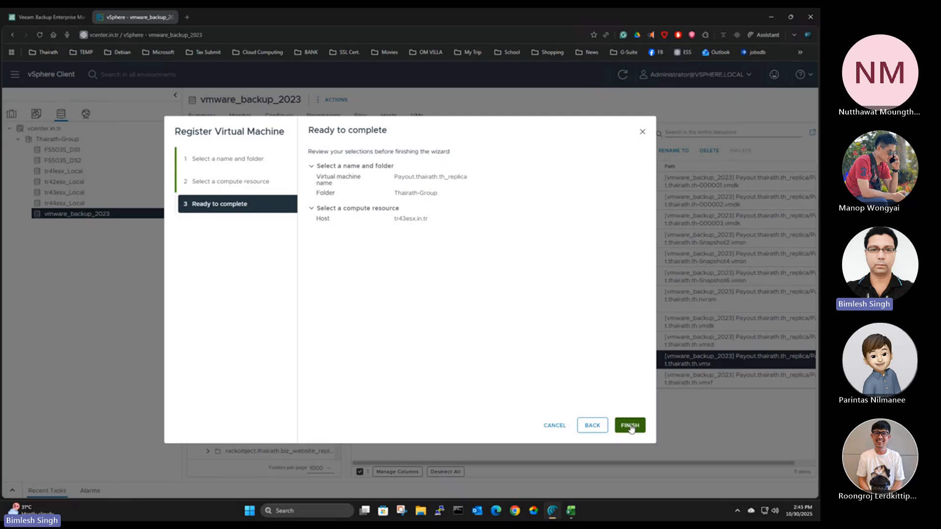
{"action": "left_click", "coordinate": [630, 426]}
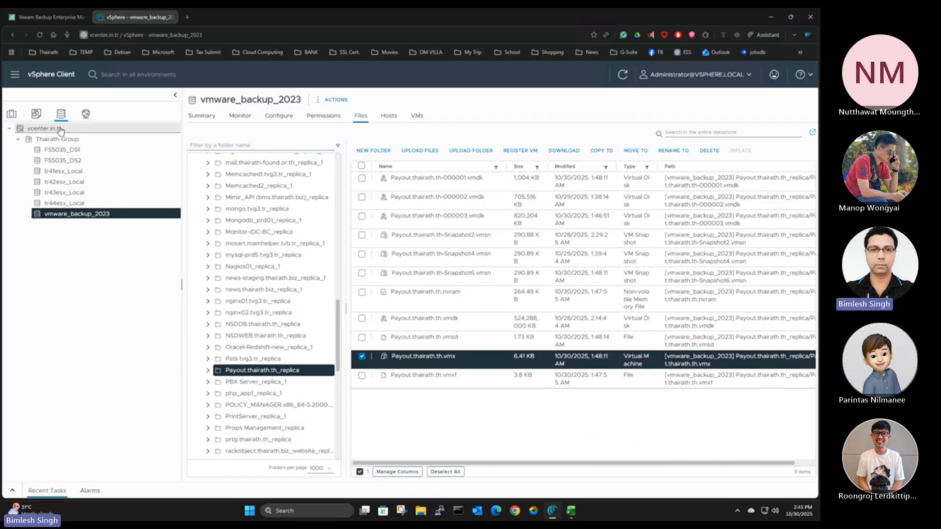
Open Payout.thairath.th_replica in the virtual machine inventory and check the details of its Restore Point 10-28-2025 2:14:34 AM snapshot
{"action": "left_click", "coordinate": [36, 116]}
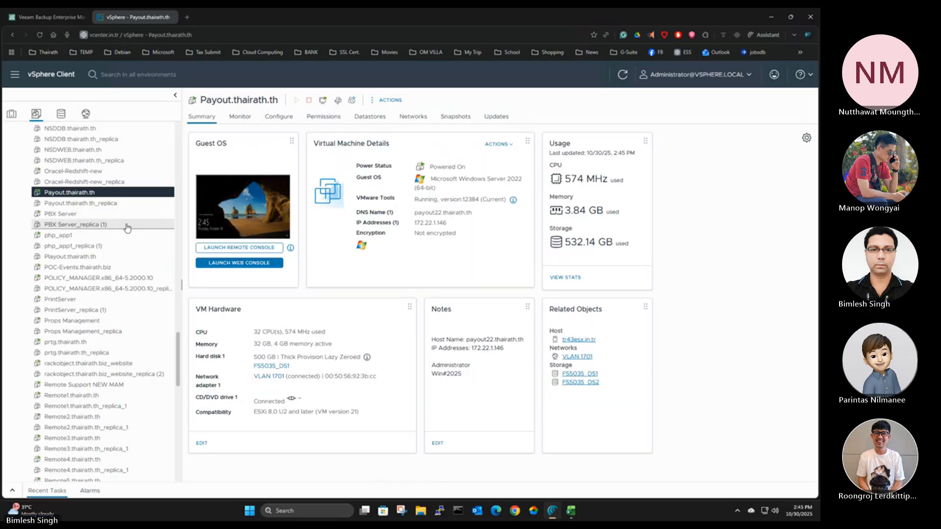
{"action": "left_click", "coordinate": [95, 205]}
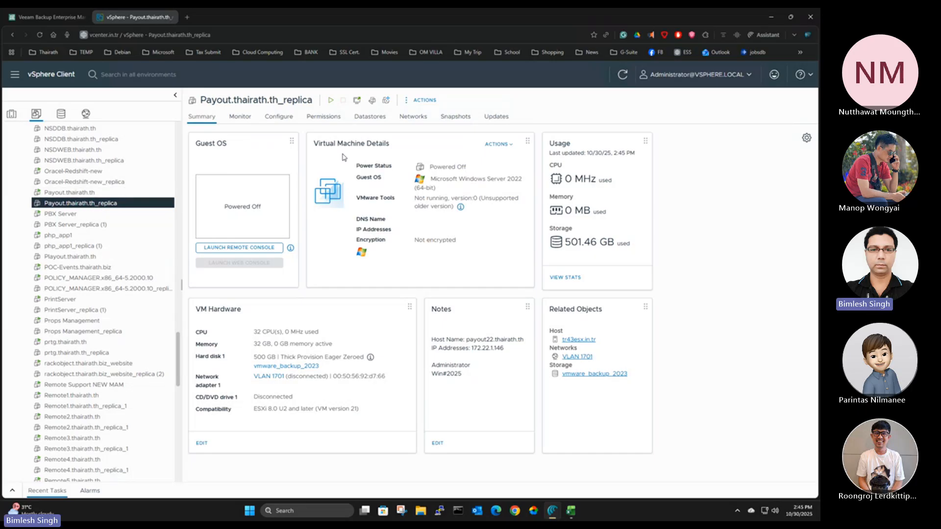
{"action": "left_click", "coordinate": [454, 118]}
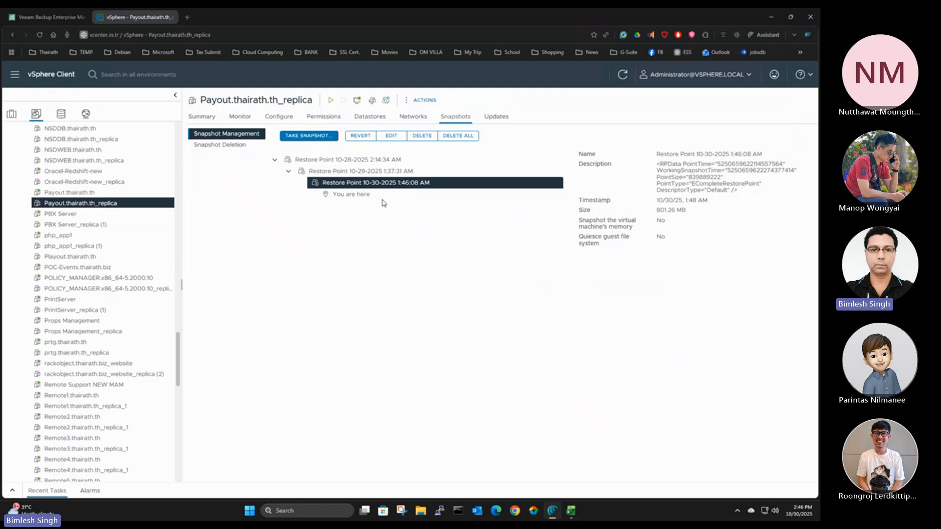
{"action": "left_click", "coordinate": [361, 162]}
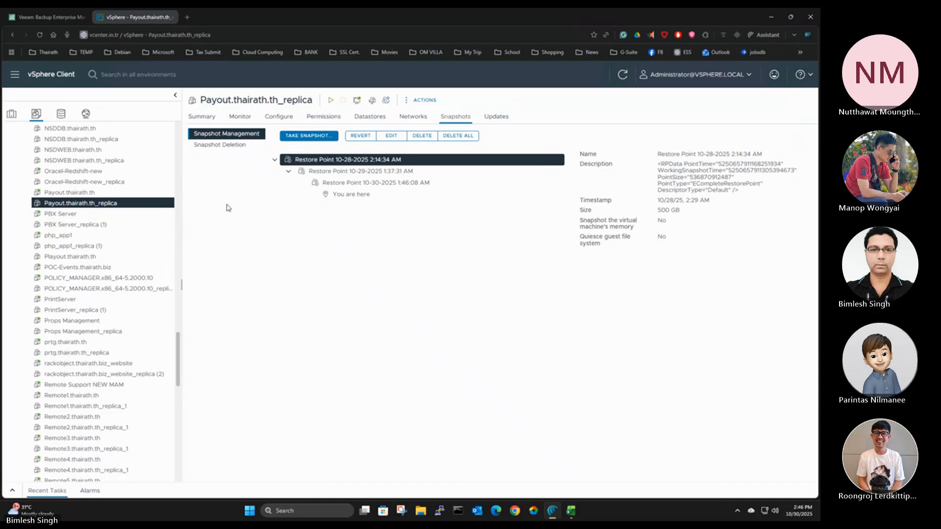
Look briefly at the Enterprise Manager session, return to vSphere Client and check the snapshots and summary of Playout.thairath.th
{"action": "left_click", "coordinate": [35, 18]}
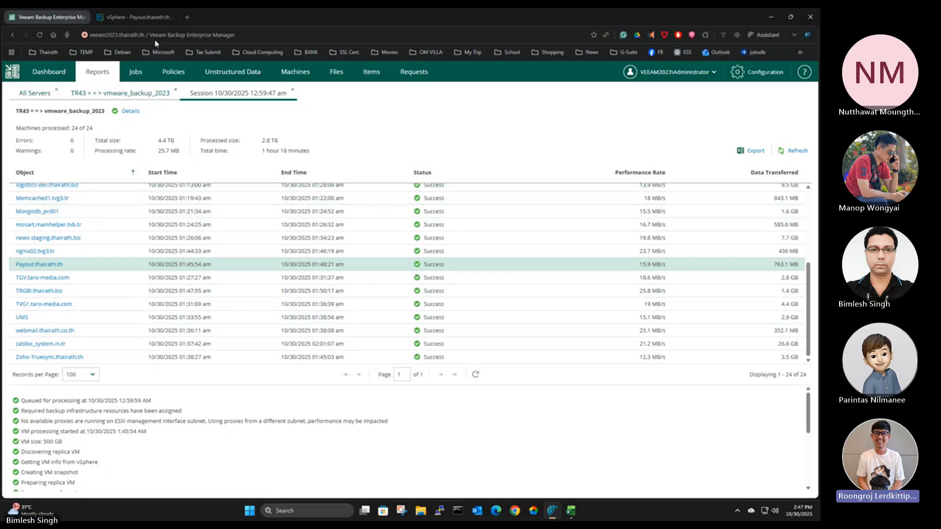
{"action": "left_click", "coordinate": [141, 18]}
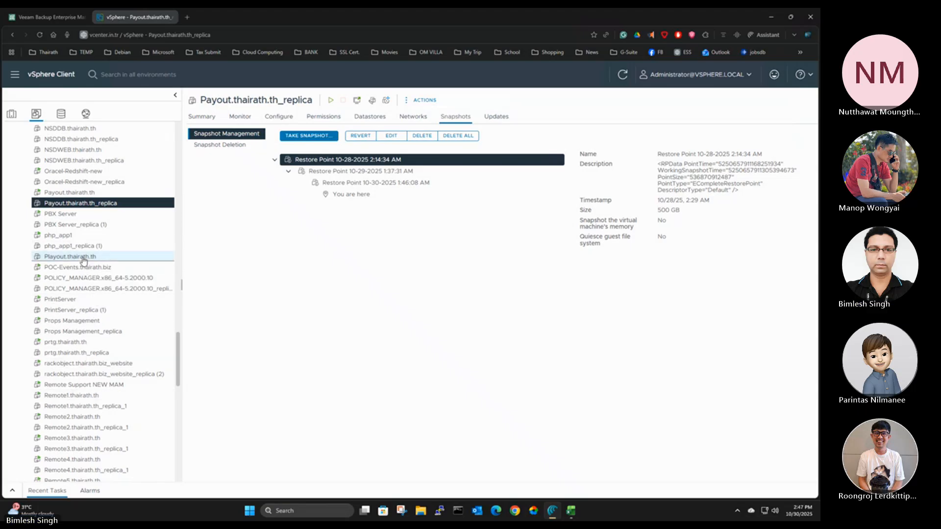
{"action": "left_click", "coordinate": [54, 259]}
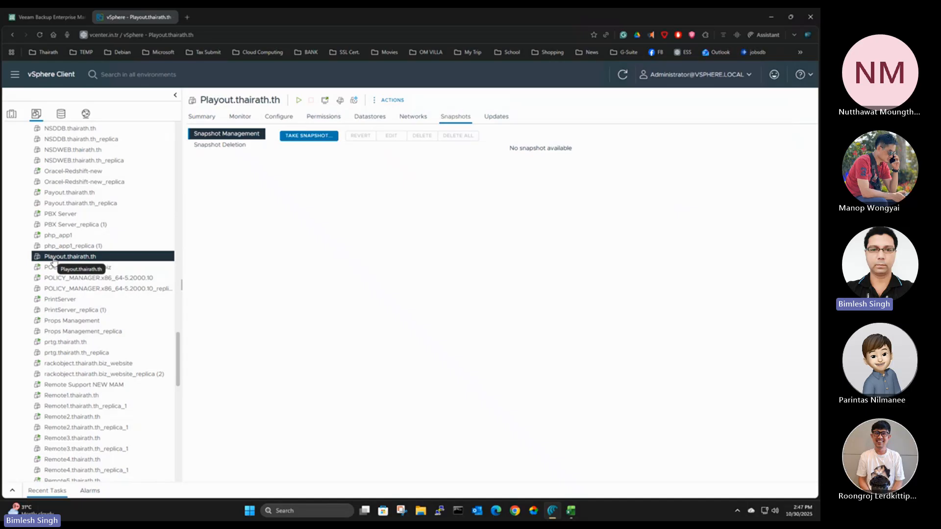
{"action": "left_click", "coordinate": [202, 117]}
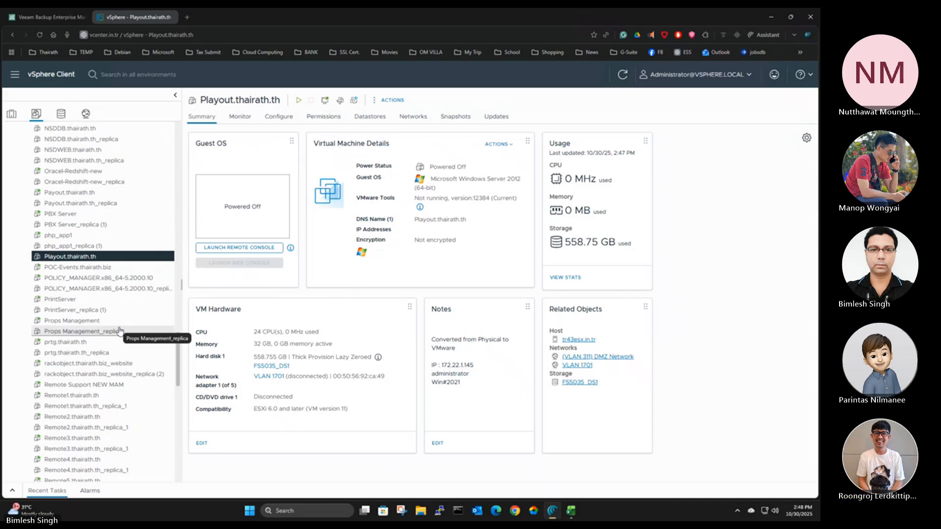
Look through the virtual machine inventory and show the summary of cgw2.thairath.biz-NEW -NONE-PRODUCTION
{"action": "scroll", "coordinate": [120, 331], "scroll_direction": "down", "scroll_amount": 10}
{"action": "scroll", "coordinate": [120, 332], "scroll_direction": "down", "scroll_amount": 5}
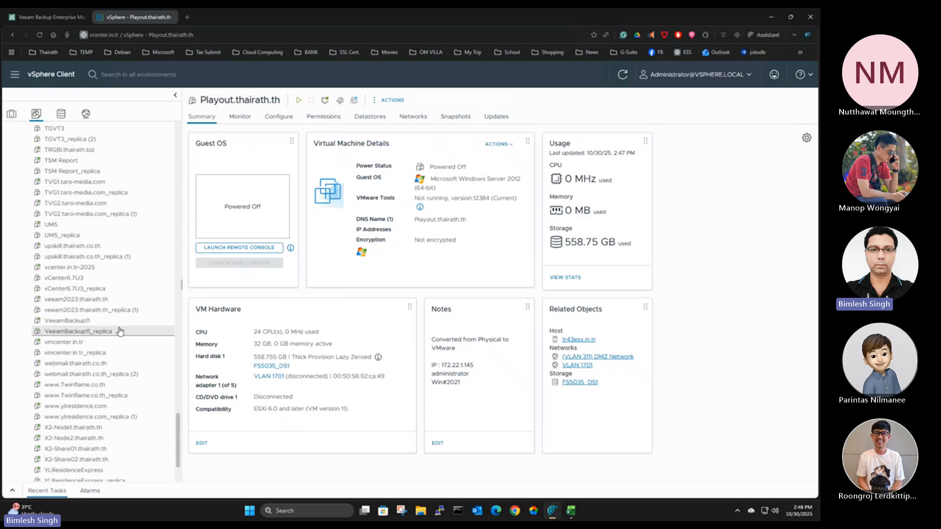
{"action": "scroll", "coordinate": [120, 332], "scroll_direction": "up", "scroll_amount": 20}
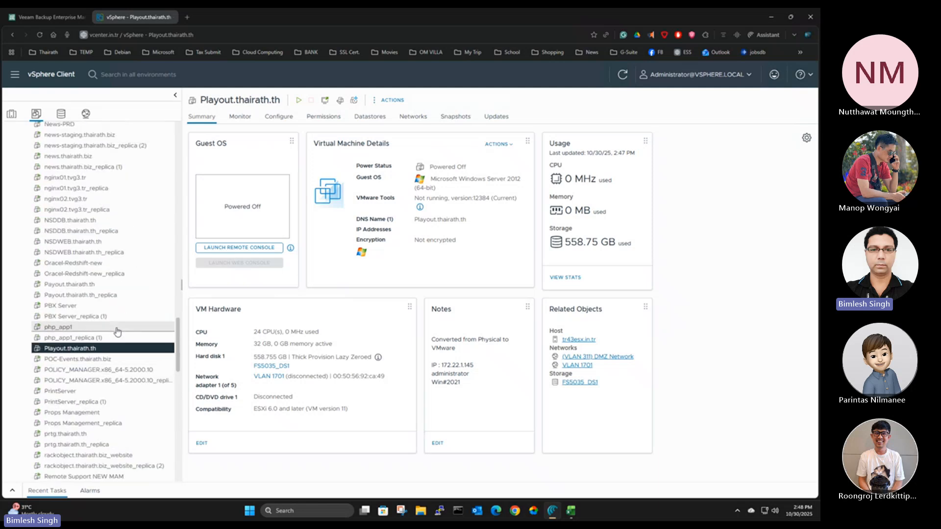
{"action": "scroll", "coordinate": [118, 332], "scroll_direction": "up", "scroll_amount": 15}
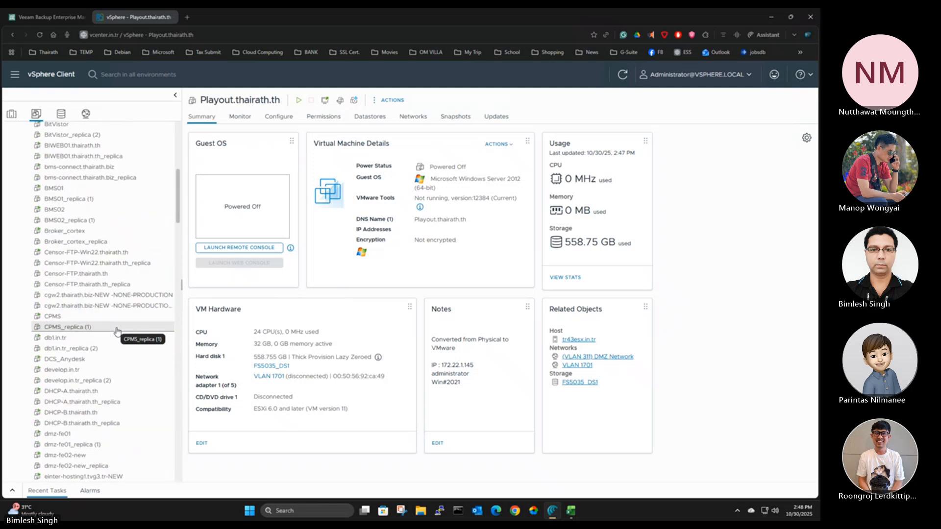
{"action": "left_click", "coordinate": [58, 297]}
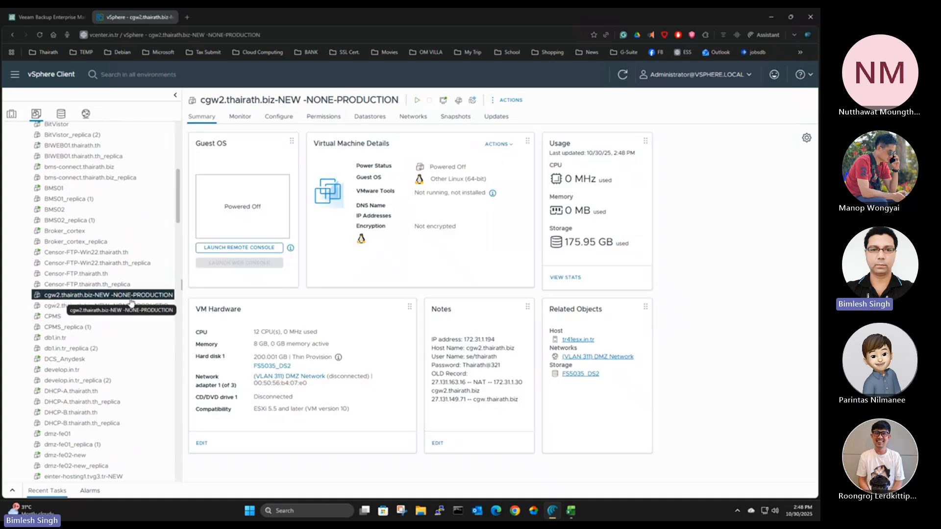
Minimize Veeam Backup and Replication and the veeam2023 remote session, and return to vSphere Client
{"action": "left_click", "coordinate": [45, 17]}
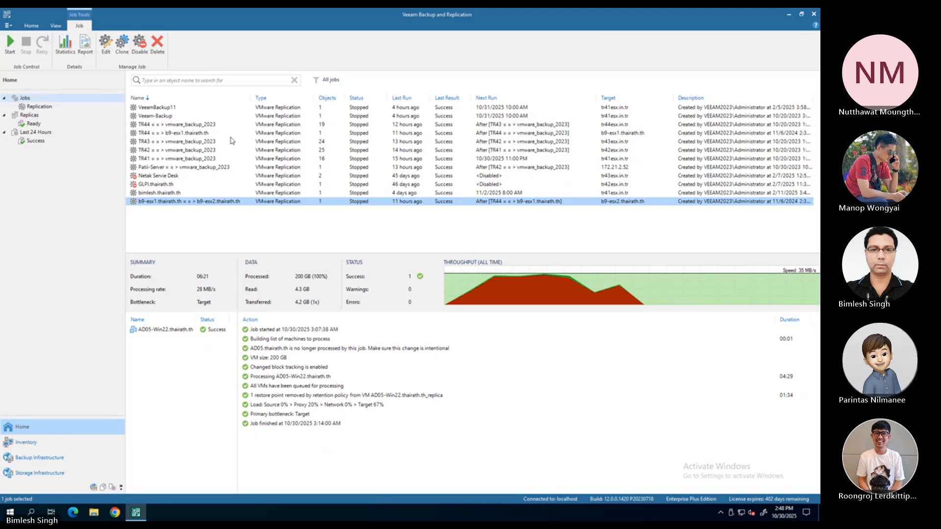
{"action": "left_click", "coordinate": [789, 14]}
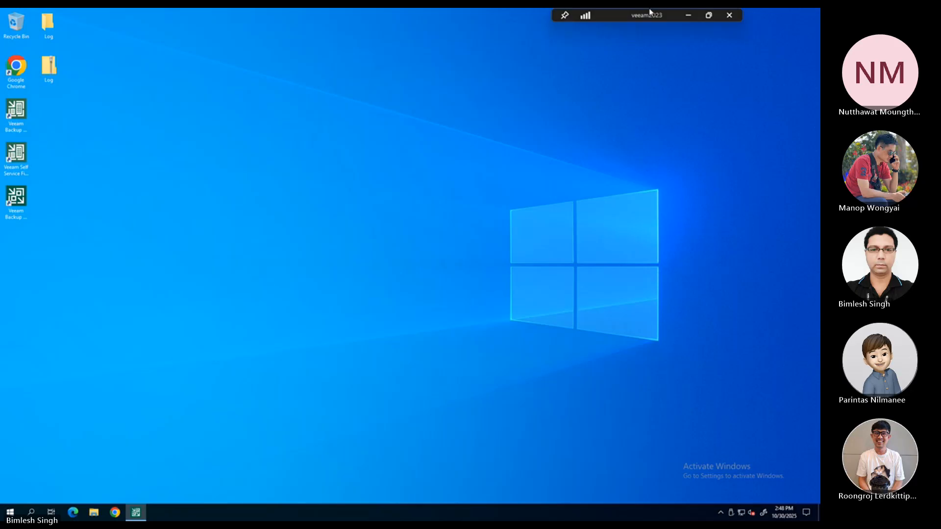
{"action": "left_click", "coordinate": [688, 16]}
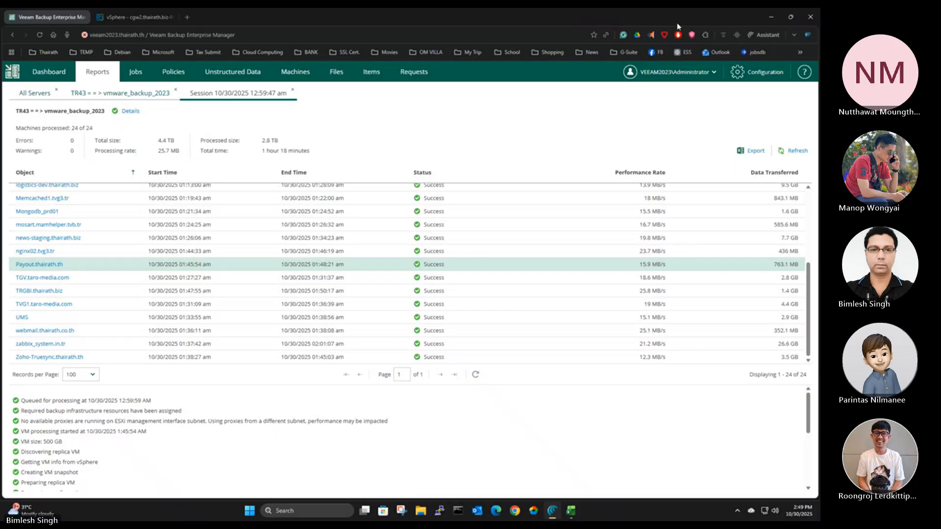
{"action": "left_click", "coordinate": [132, 16]}
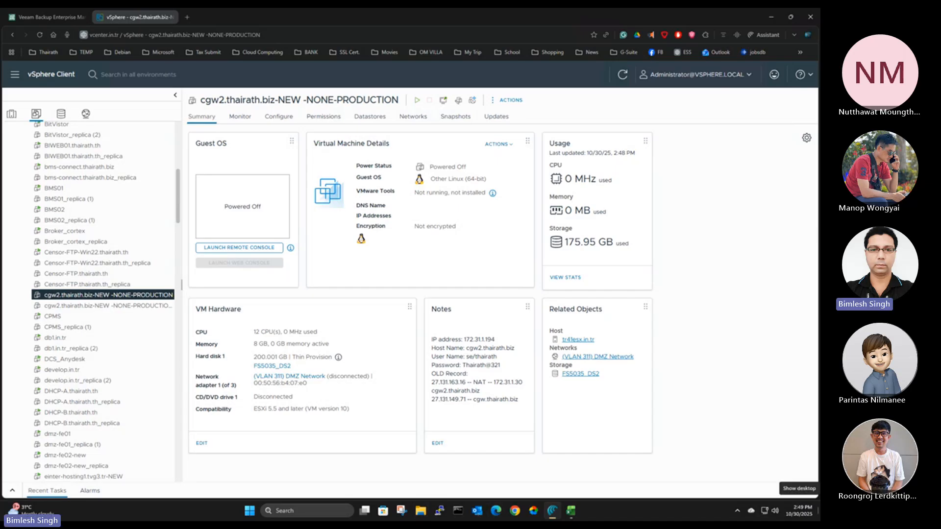
Switch to Veeam Backup and Replication and review the virtual machines included in the TR41 = = > vmware_backup_2023 replication job without changing it
{"action": "key", "text": "alt+Tab"}
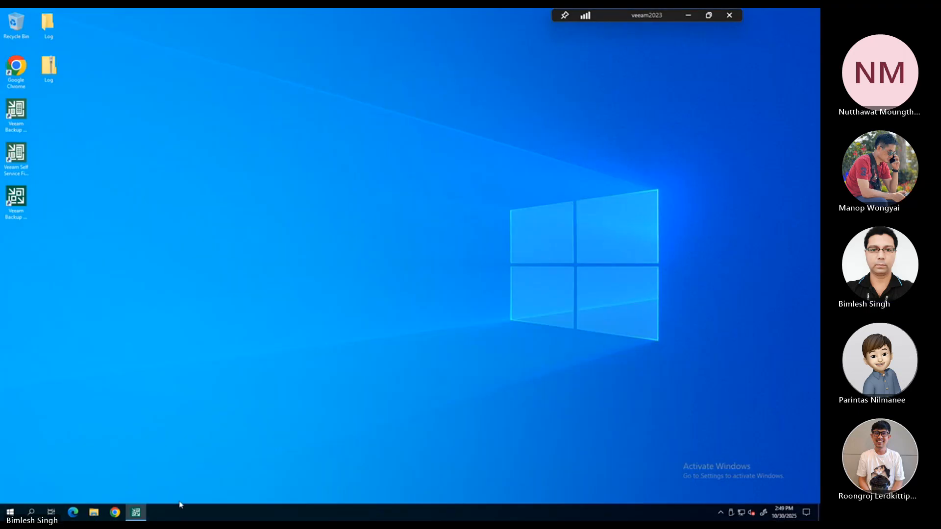
{"action": "left_click", "coordinate": [136, 513]}
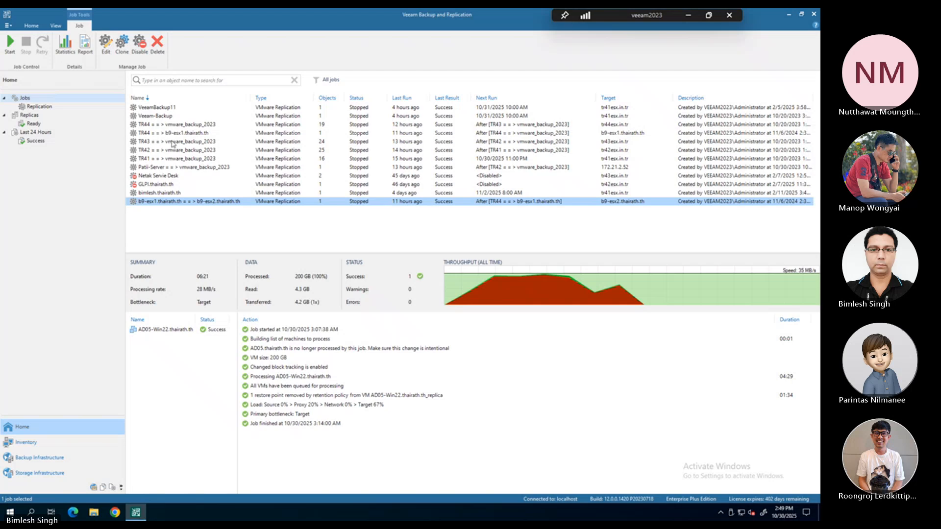
{"action": "right_click", "coordinate": [154, 160]}
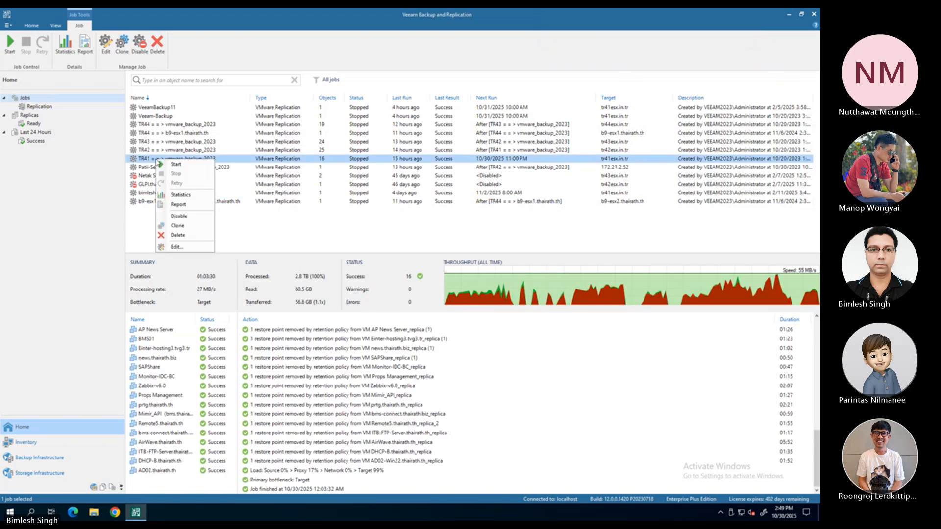
{"action": "left_click", "coordinate": [177, 248]}
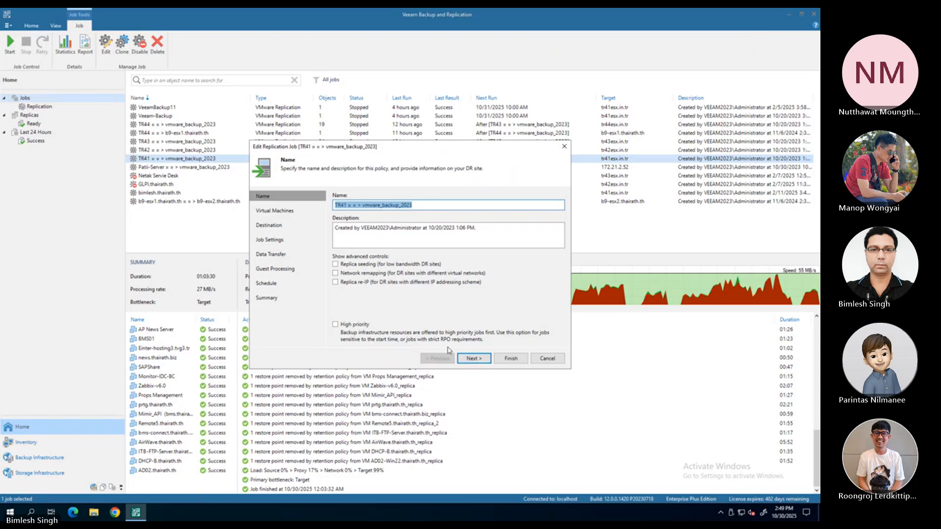
{"action": "left_click", "coordinate": [479, 362]}
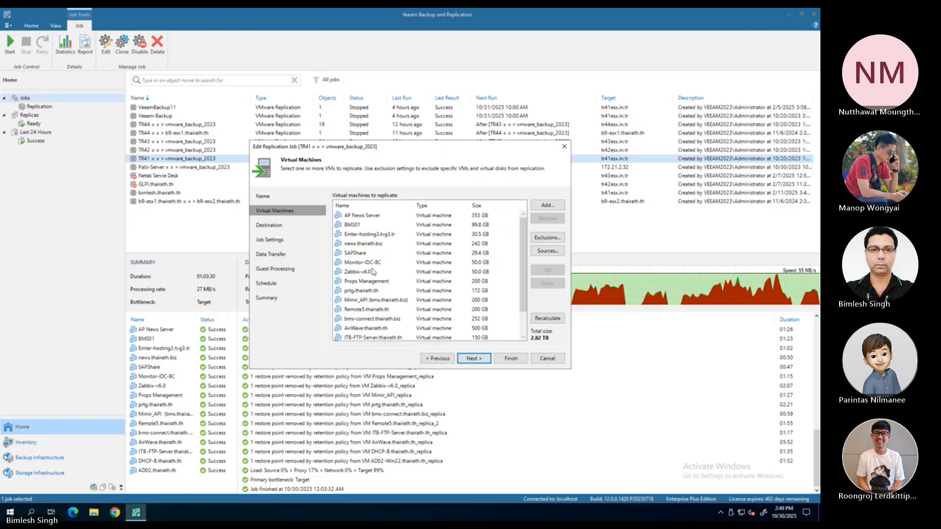
{"action": "scroll", "coordinate": [359, 245], "scroll_direction": "down", "scroll_amount": 1}
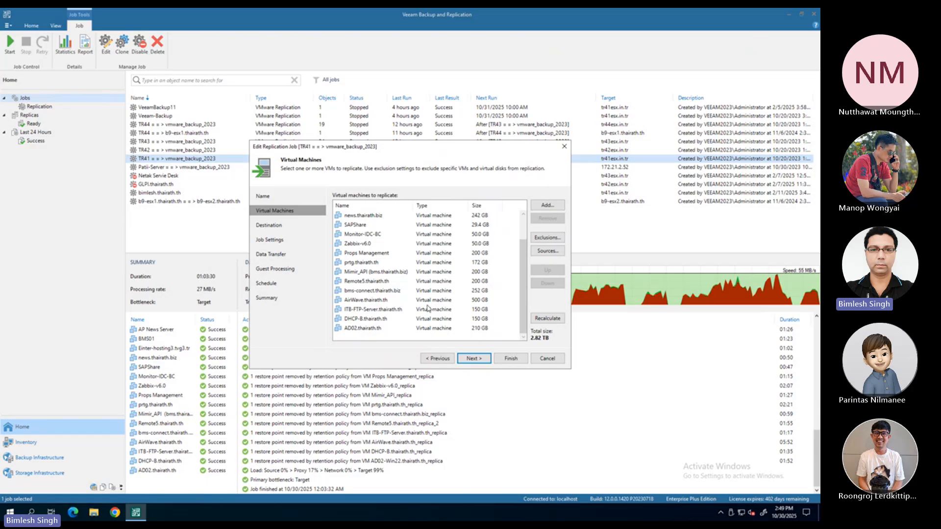
{"action": "mouse_move", "coordinate": [524, 329]}
{"action": "left_mouse_down"}
{"action": "mouse_move", "coordinate": [524, 307]}
{"action": "mouse_move", "coordinate": [524, 332]}
{"action": "left_mouse_up"}
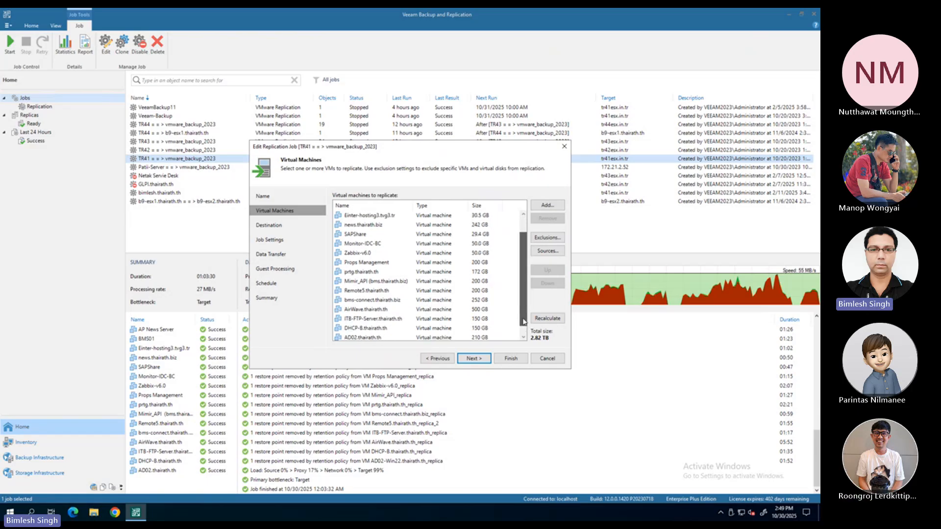
{"action": "left_click", "coordinate": [547, 359]}
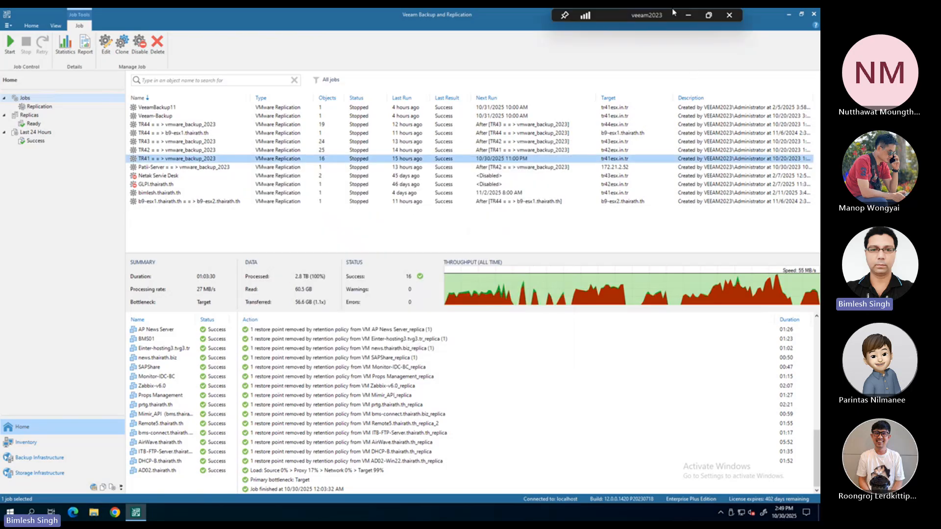
Return to vSphere Client, widen the inventory pane and show the snapshots of cgw2.thairath.biz-NEW -NONE-PRODUCTION_replica
{"action": "left_click", "coordinate": [689, 17]}
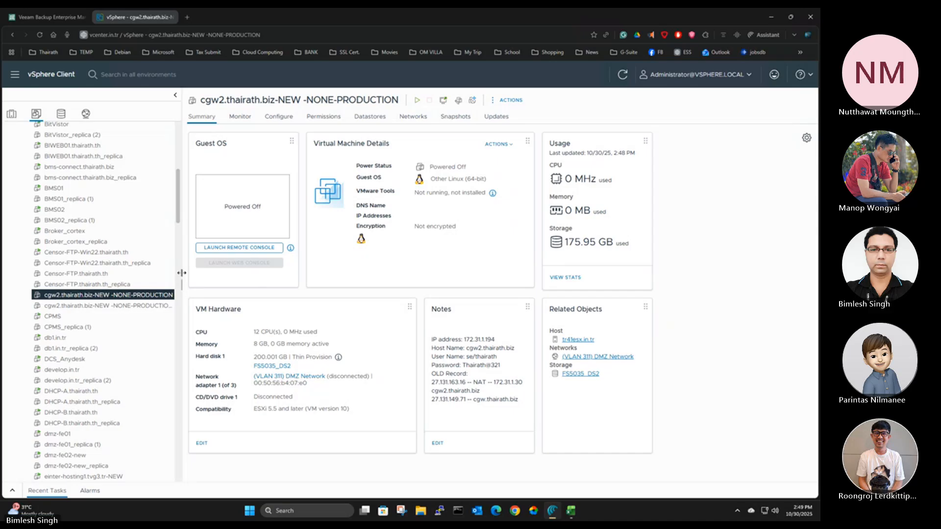
{"action": "left_click_drag", "start_coordinate": [181, 277], "coordinate": [233, 280]}
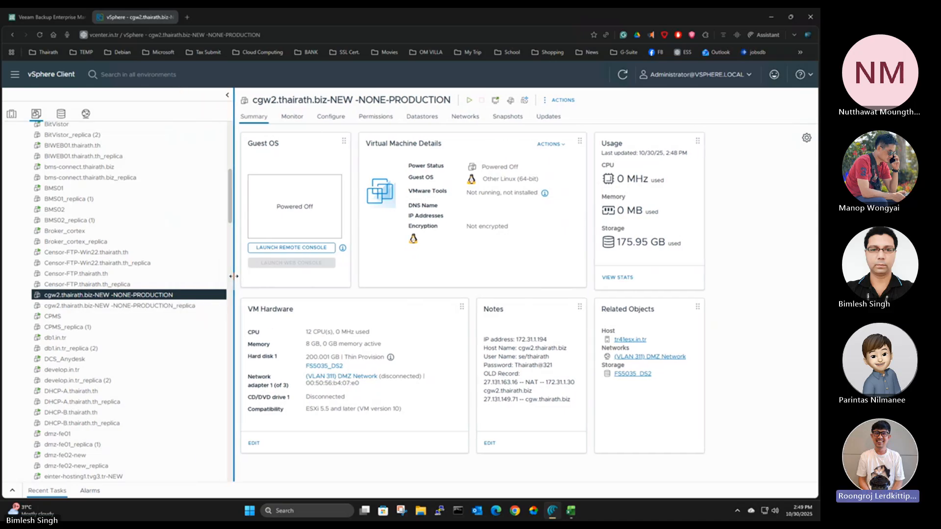
{"action": "left_click", "coordinate": [103, 308]}
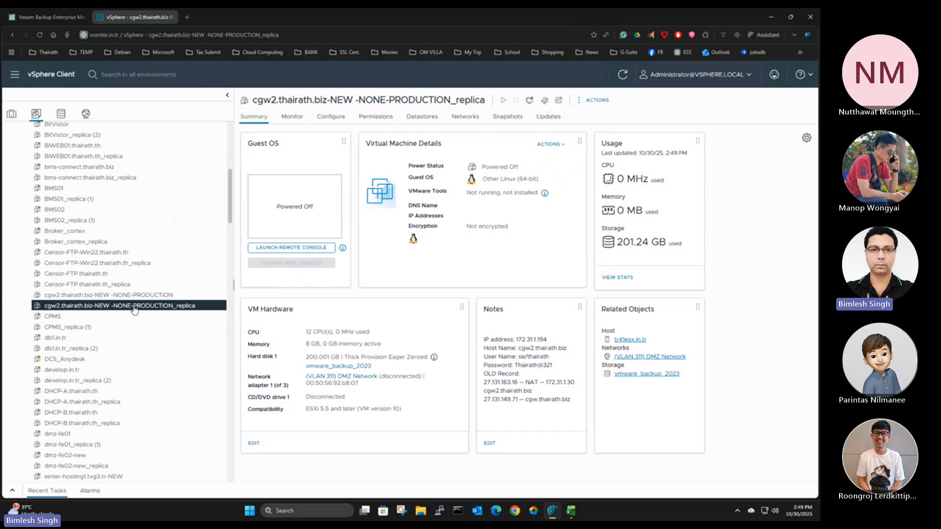
{"action": "left_click", "coordinate": [506, 118]}
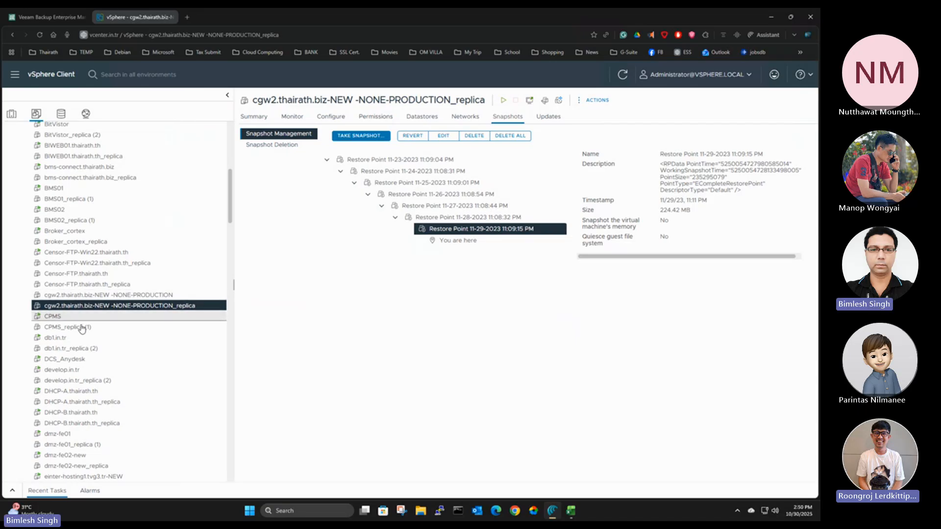
Check the restore points of Censor-FTP.thairath.th_replica and Censor-FTP-Win22.thairath.th_replica, and look through the virtual machine inventory
{"action": "left_click", "coordinate": [84, 287]}
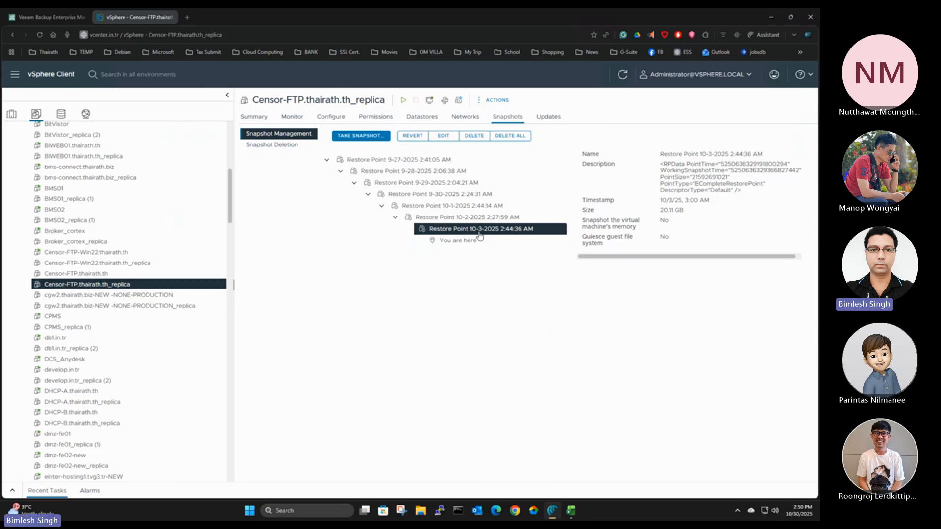
{"action": "left_click", "coordinate": [77, 264]}
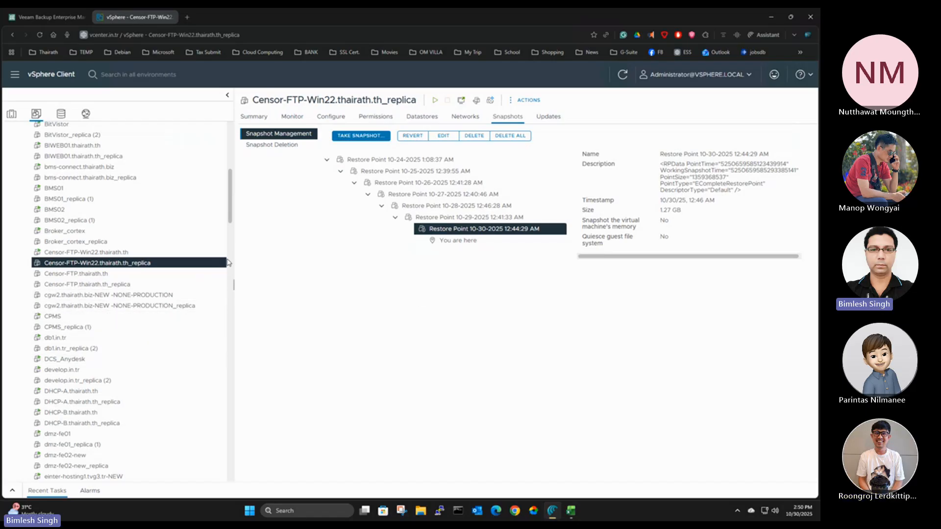
{"action": "scroll", "coordinate": [131, 306], "scroll_direction": "down", "scroll_amount": 7}
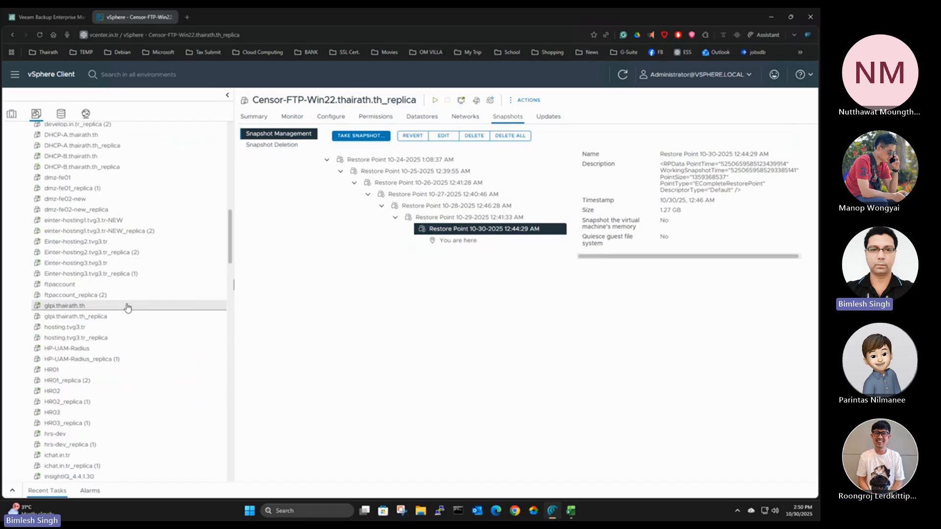
{"action": "scroll", "coordinate": [128, 307], "scroll_direction": "down", "scroll_amount": 2}
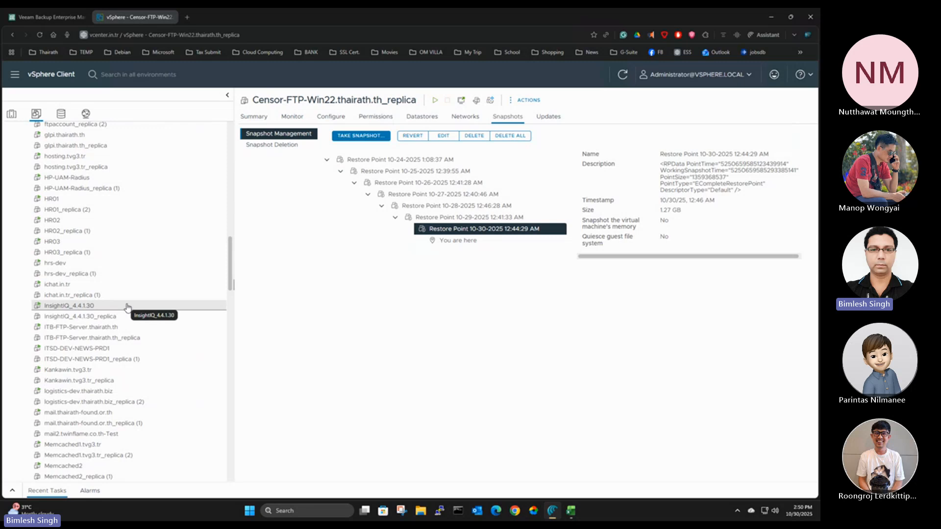
{"action": "scroll", "coordinate": [128, 308], "scroll_direction": "up", "scroll_amount": 10}
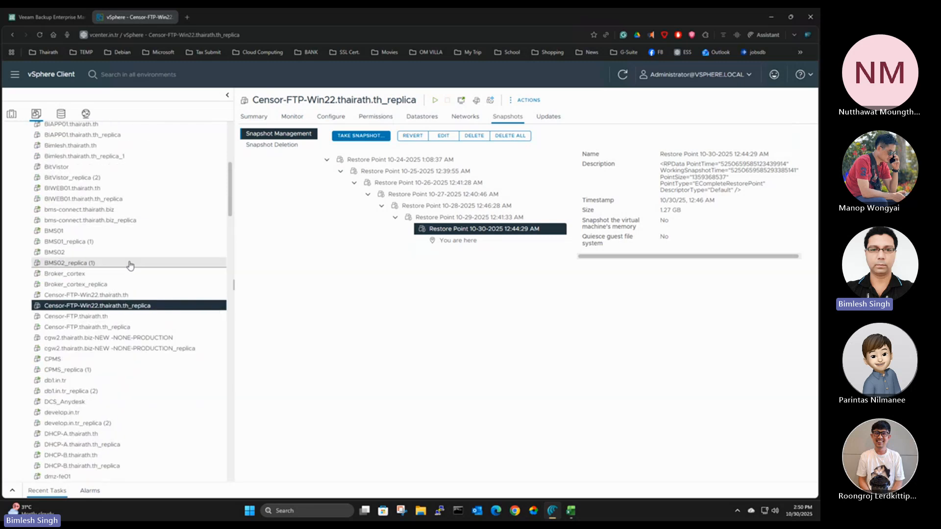
Show the host inventory, view the summary of host tr41esx.in.tr and expand its virtual machine list
{"action": "left_click", "coordinate": [11, 114]}
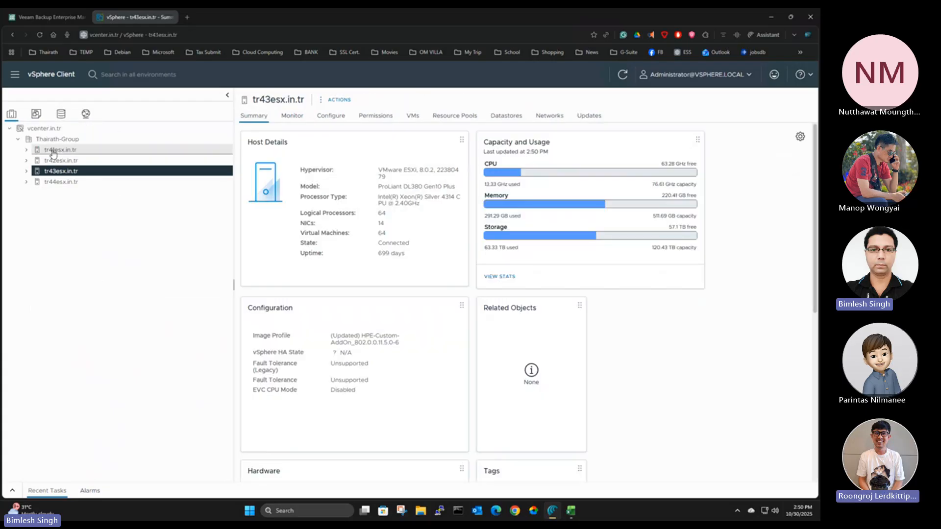
{"action": "left_click", "coordinate": [52, 151]}
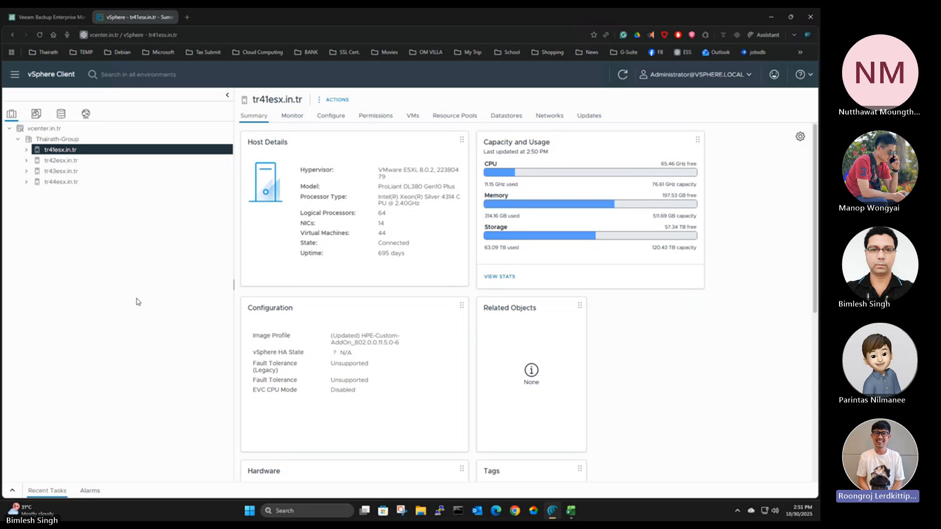
{"action": "left_click", "coordinate": [26, 150]}
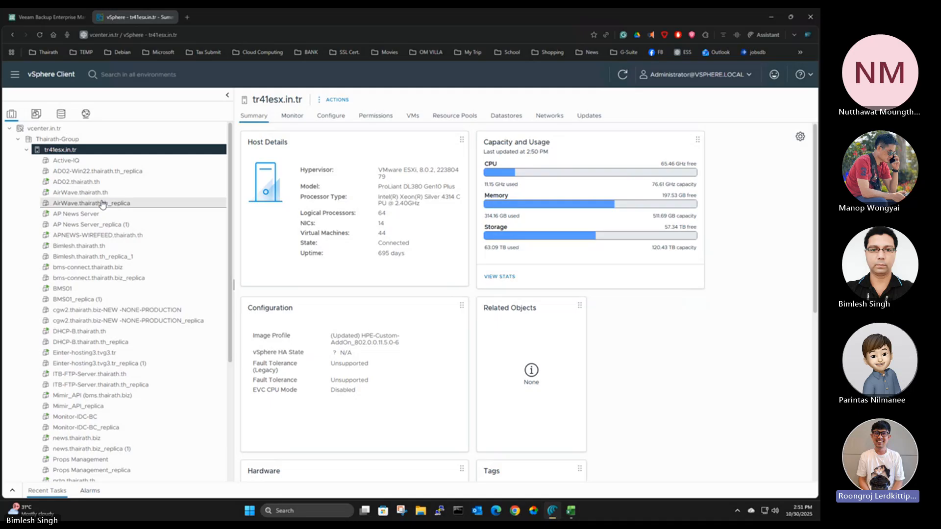
Find Payout.thairath.th_replica in the virtual machine inventory and show its restore points
{"action": "left_click", "coordinate": [35, 114]}
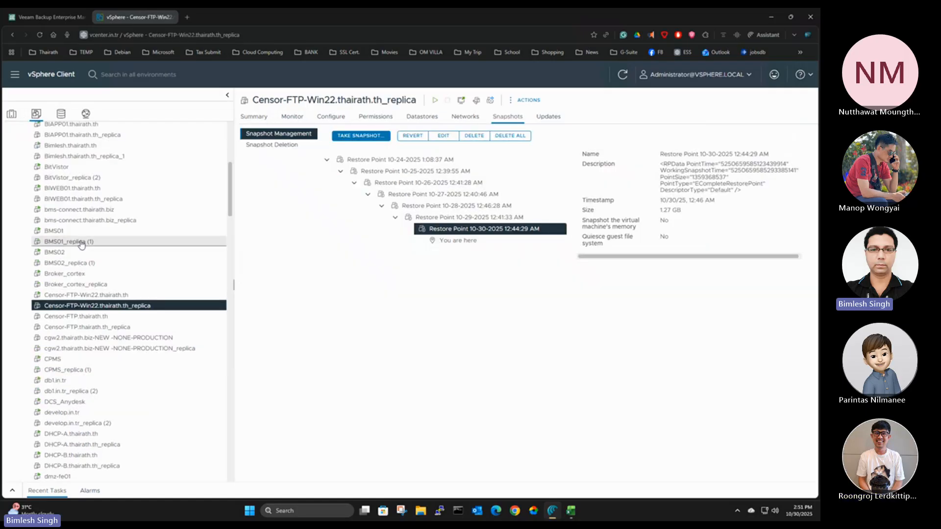
{"action": "scroll", "coordinate": [82, 245], "scroll_direction": "up", "scroll_amount": 1}
{"action": "scroll", "coordinate": [84, 244], "scroll_direction": "down", "scroll_amount": 10}
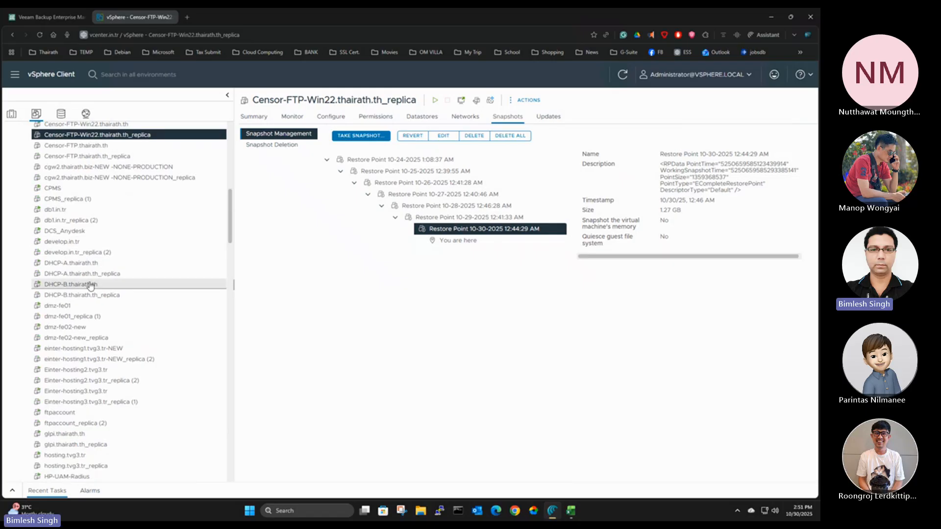
{"action": "scroll", "coordinate": [89, 286], "scroll_direction": "down", "scroll_amount": 5}
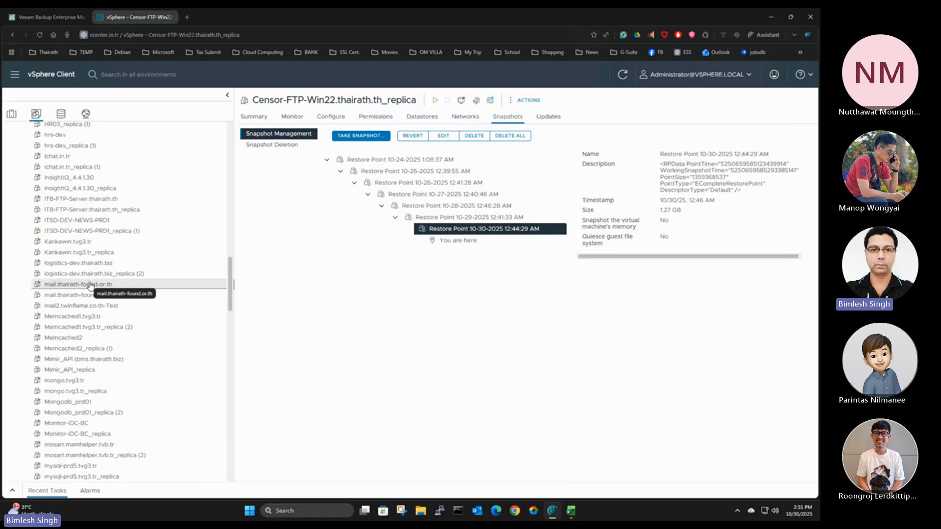
{"action": "scroll", "coordinate": [89, 286], "scroll_direction": "down", "scroll_amount": 7}
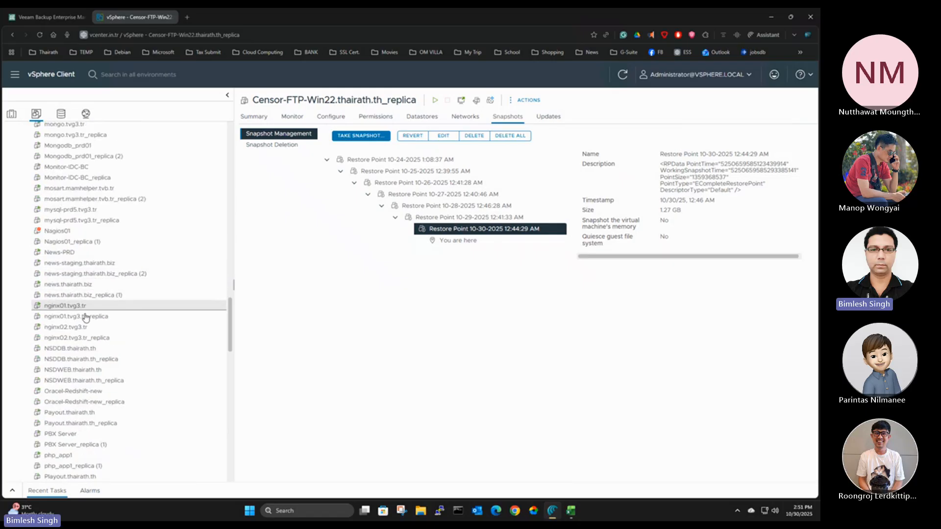
{"action": "scroll", "coordinate": [90, 376], "scroll_direction": "down", "scroll_amount": 1}
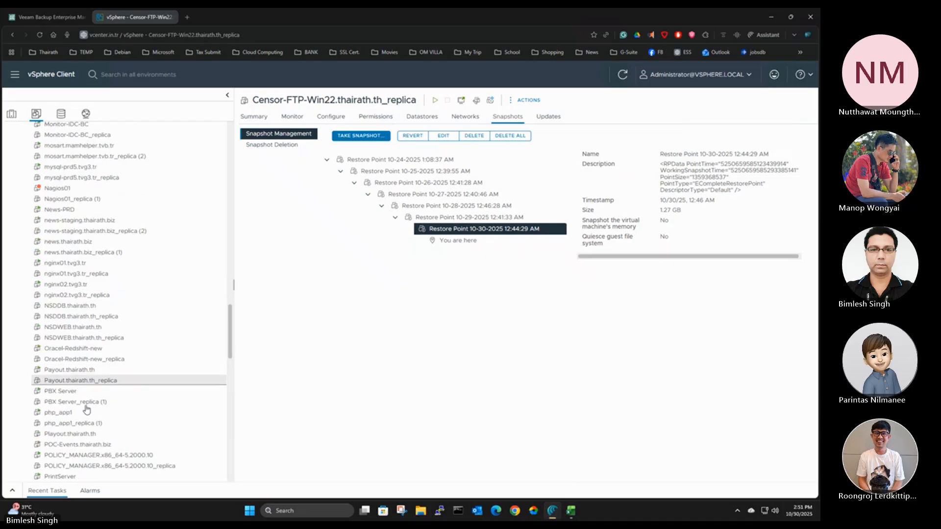
{"action": "left_click", "coordinate": [74, 381]}
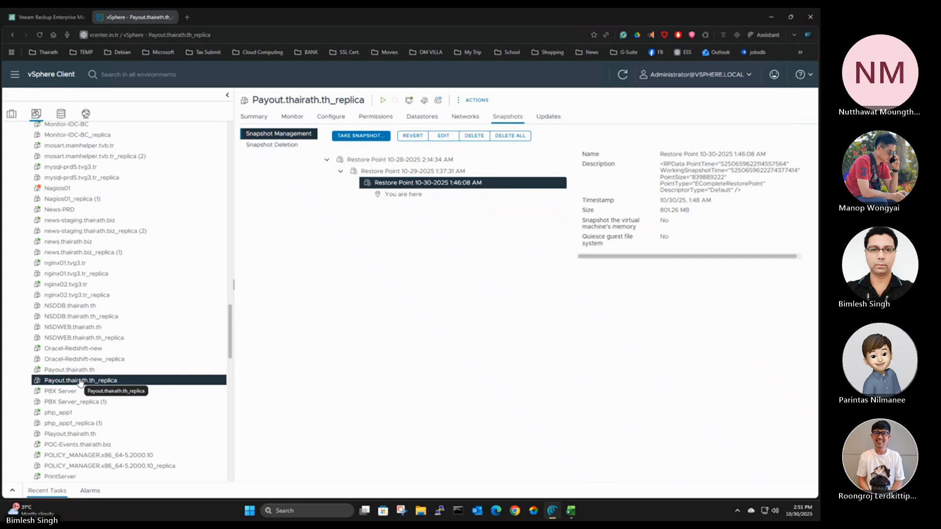
Return to the host inventory and show the snapshots and summary of AD02.thairath.th under tr41esx.in.tr
{"action": "left_click", "coordinate": [12, 116]}
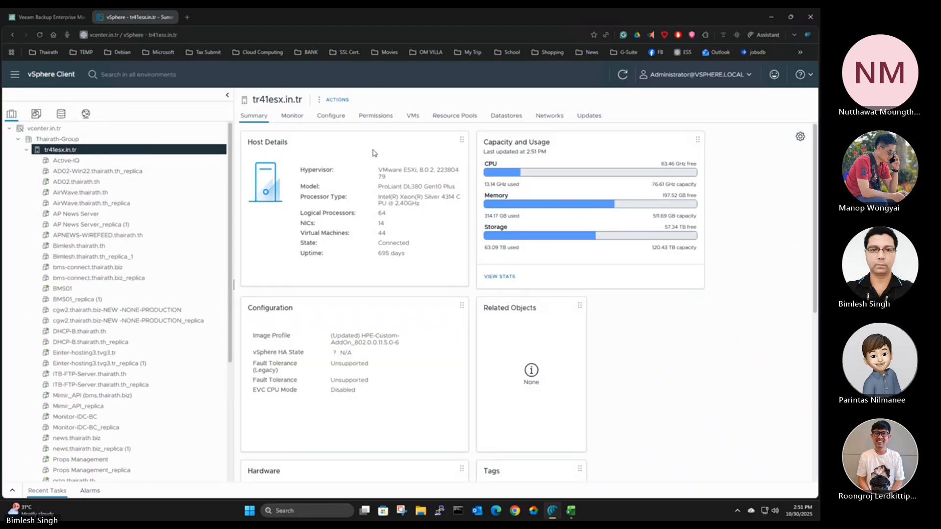
{"action": "left_click", "coordinate": [78, 183]}
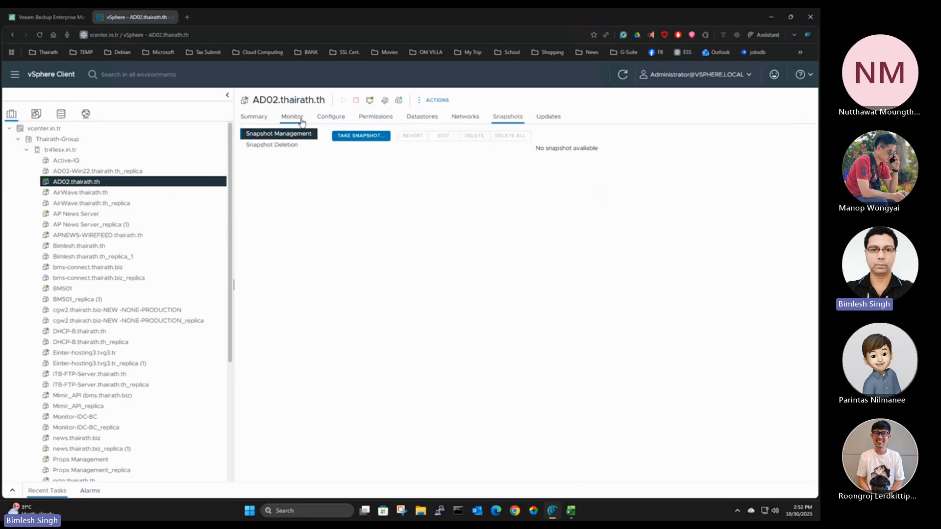
{"action": "left_click", "coordinate": [253, 117]}
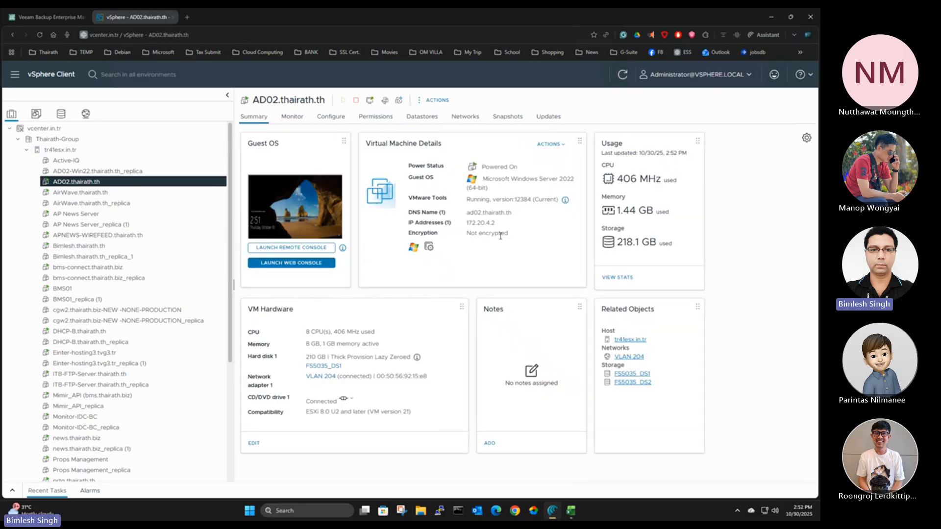
Check the capacity and usage of host tr41esx.in.tr and list its datastores
{"action": "left_click", "coordinate": [71, 153]}
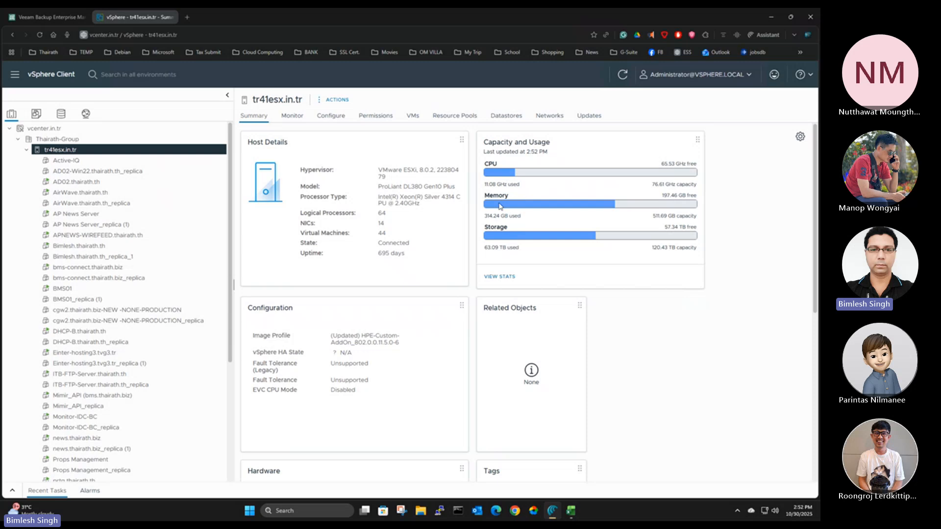
{"action": "mouse_move", "coordinate": [522, 205]}
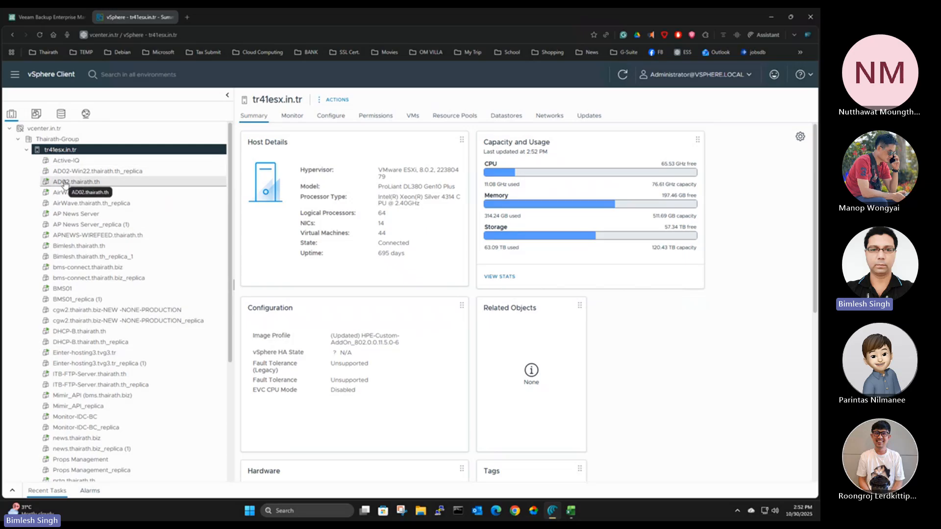
{"action": "left_click", "coordinate": [505, 117]}
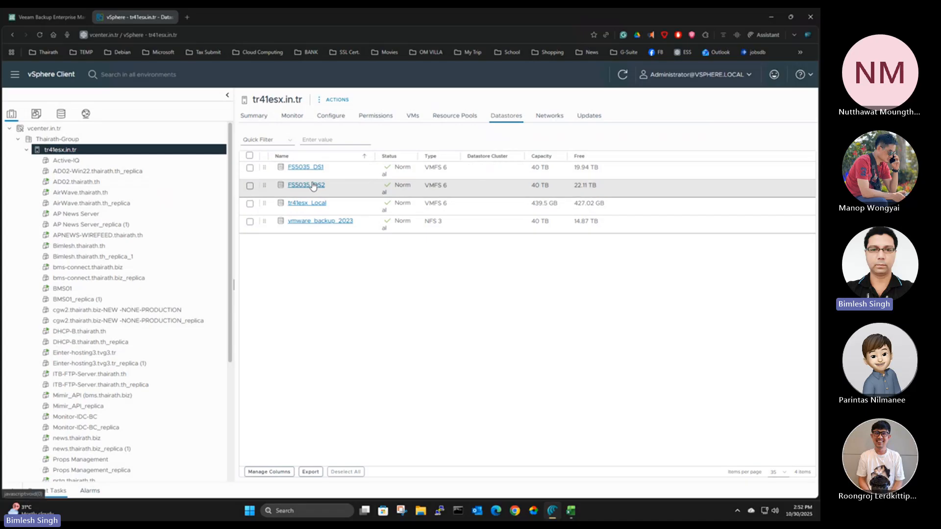
Compare the datastores used by AD02.thairath.th with those available to host tr41esx.in.tr
{"action": "left_click", "coordinate": [88, 182]}
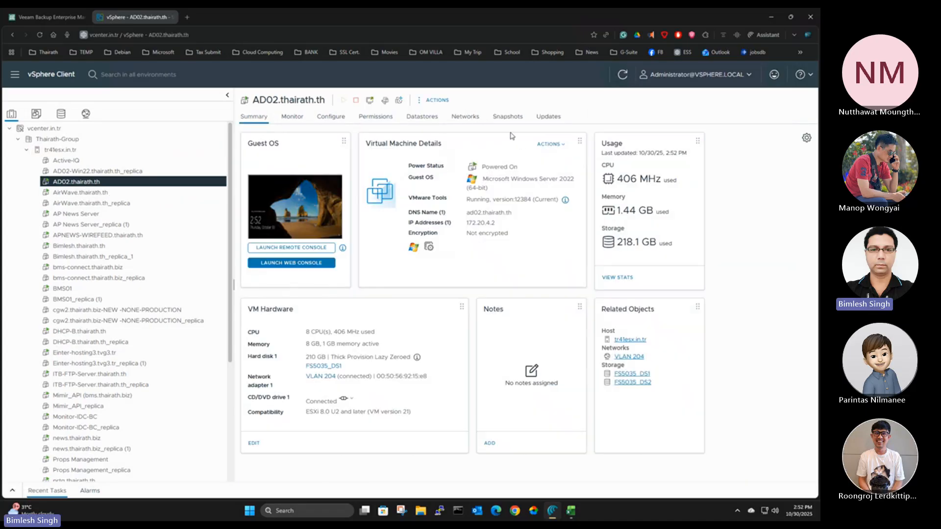
{"action": "left_click", "coordinate": [430, 120]}
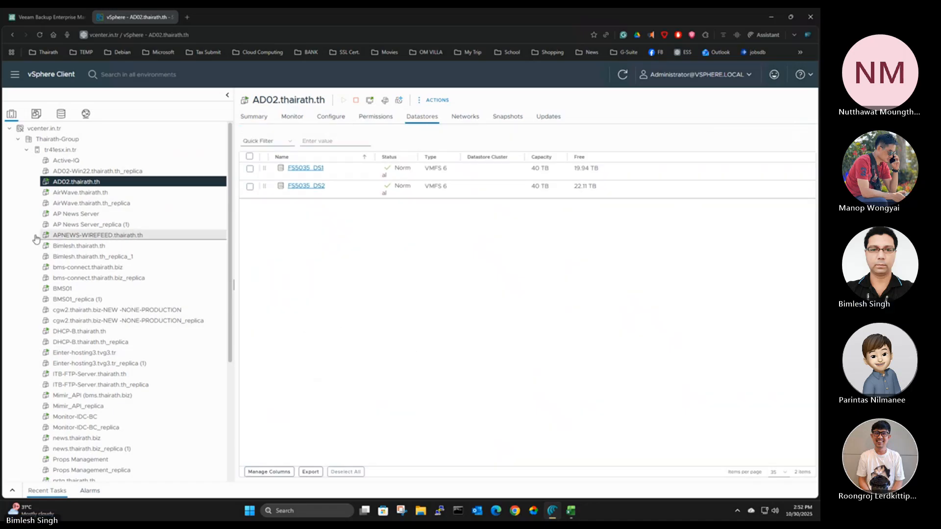
{"action": "left_click", "coordinate": [61, 150]}
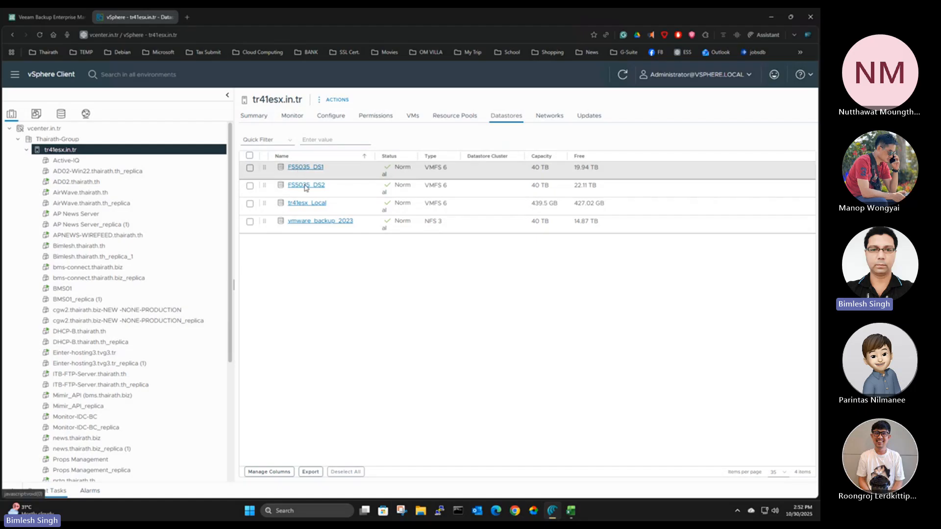
{"action": "left_click", "coordinate": [67, 183]}
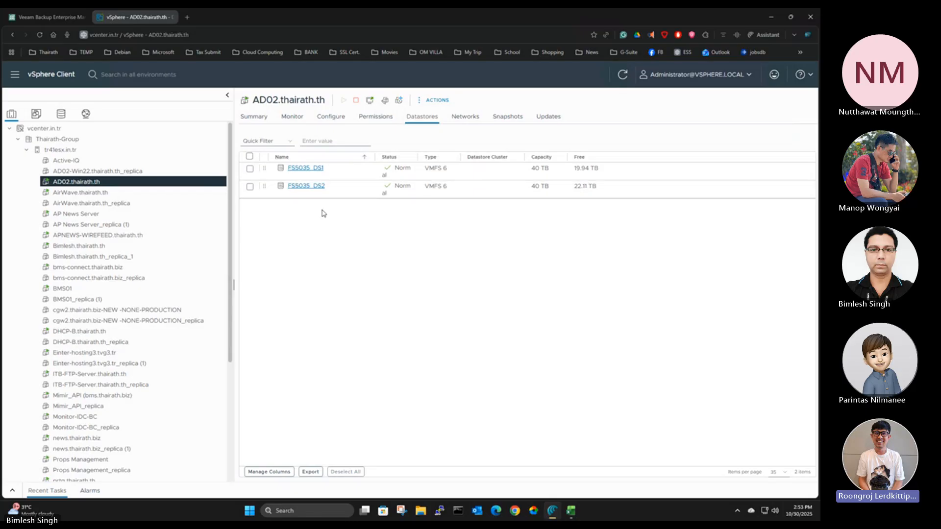
Show the datastores of AirWave.thairath.th, collapse host tr41esx.in.tr, then expand host tr43esx.in.tr and list its datastores
{"action": "left_click", "coordinate": [74, 194]}
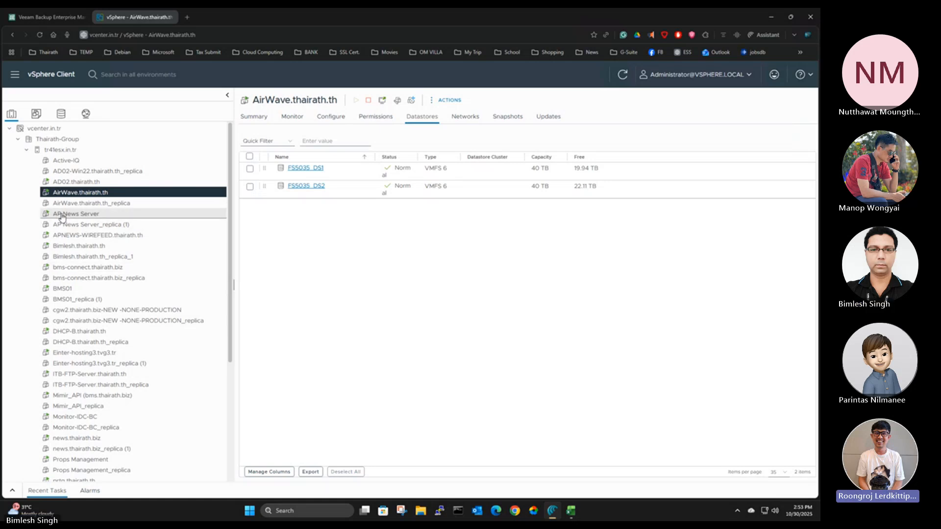
{"action": "left_click", "coordinate": [27, 150]}
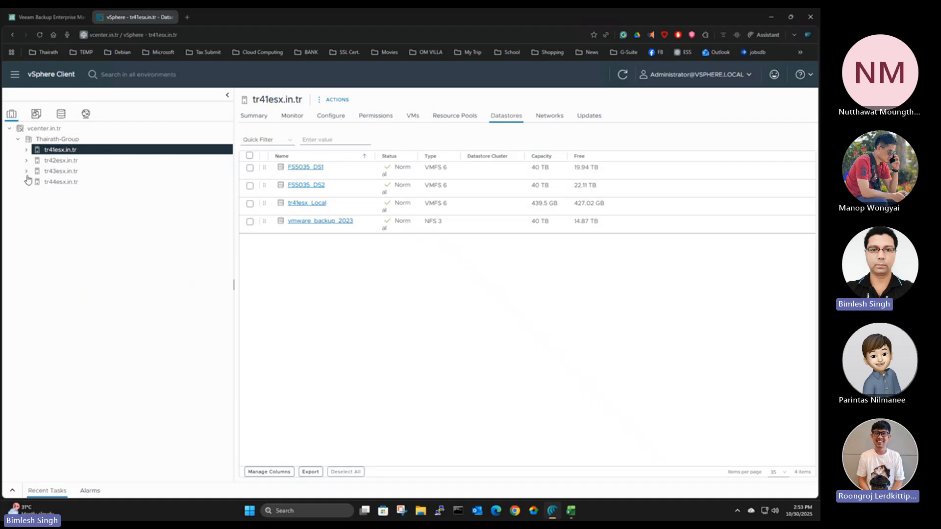
{"action": "left_click", "coordinate": [26, 171]}
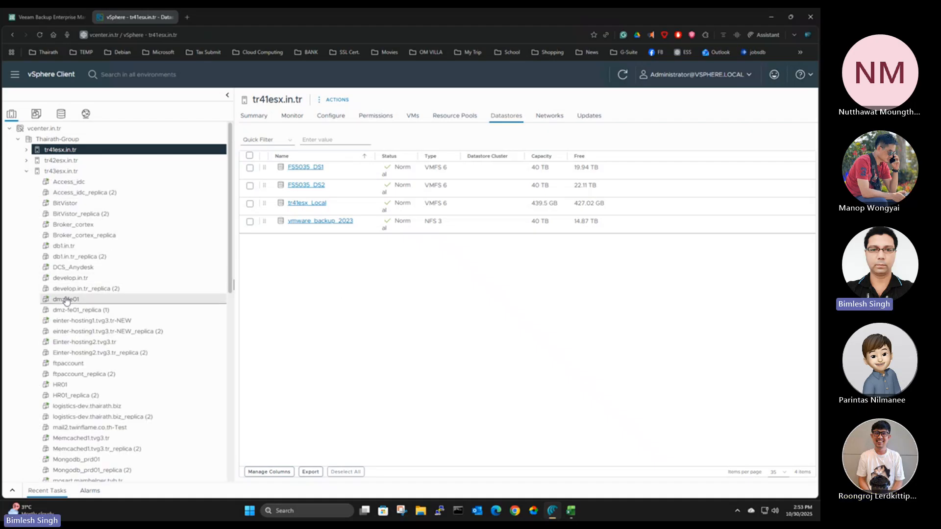
{"action": "left_click", "coordinate": [62, 171]}
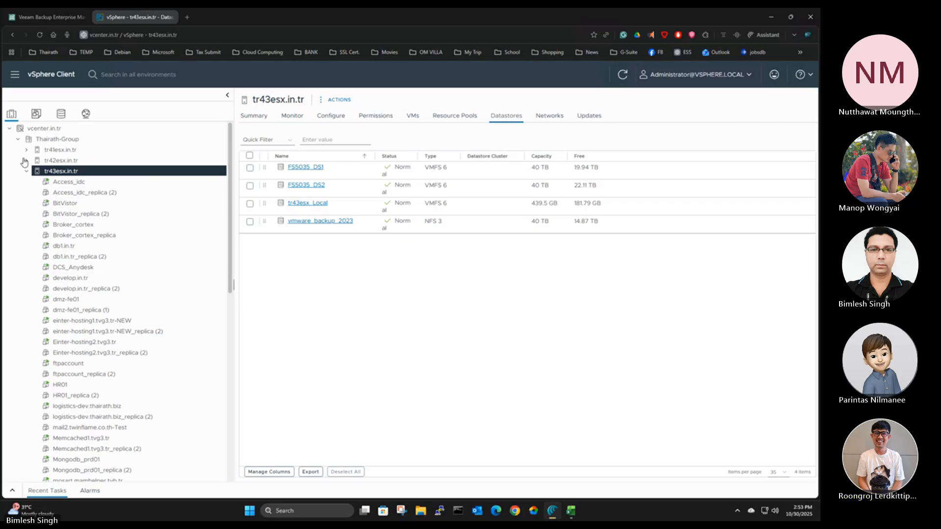
Review the virtual machines and replicas under host tr41esx.in.tr, and collapse its list again
{"action": "left_click", "coordinate": [25, 150]}
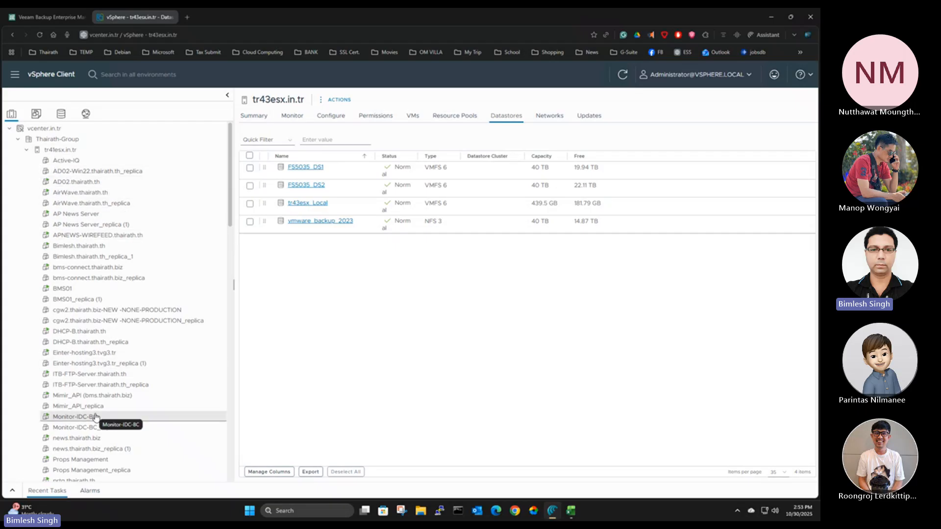
{"action": "left_click", "coordinate": [27, 151]}
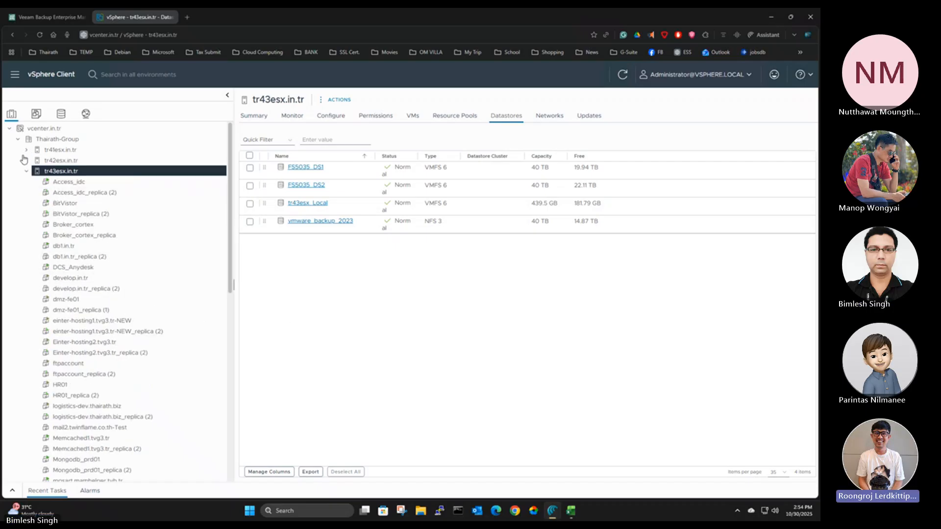
{"action": "left_click", "coordinate": [24, 151]}
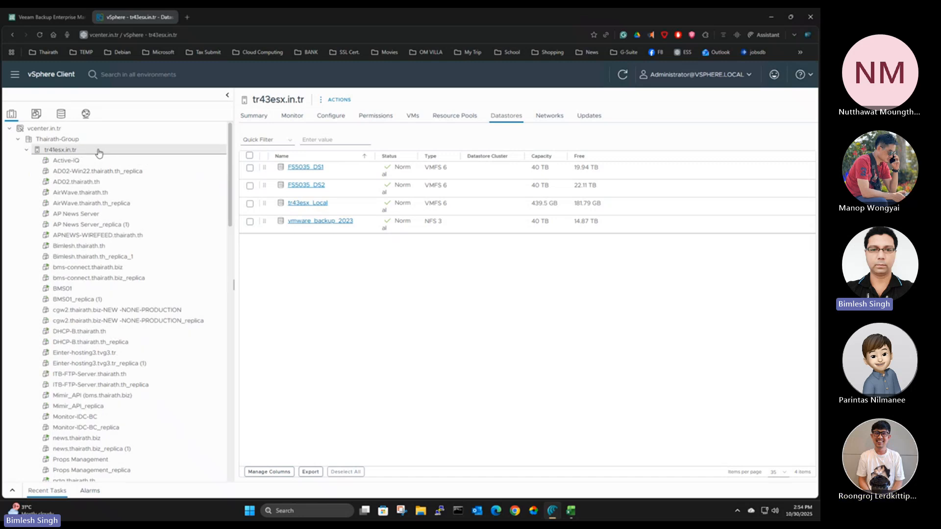
{"action": "left_click", "coordinate": [26, 151]}
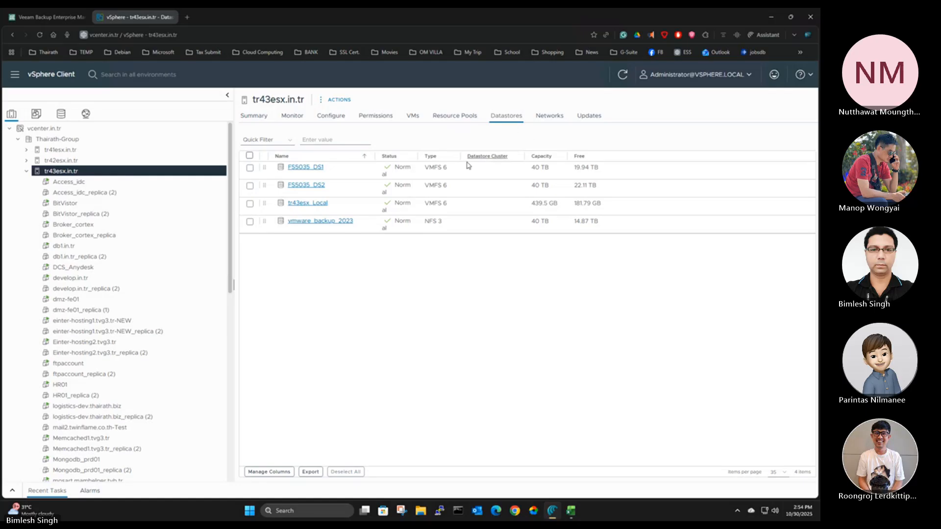
Browse the AD02-Win22.thairath.th folder on datastore FS5035_DS1, widen the file name column and select AD02-Win22.thairath.th.vmx
{"action": "left_click", "coordinate": [301, 168]}
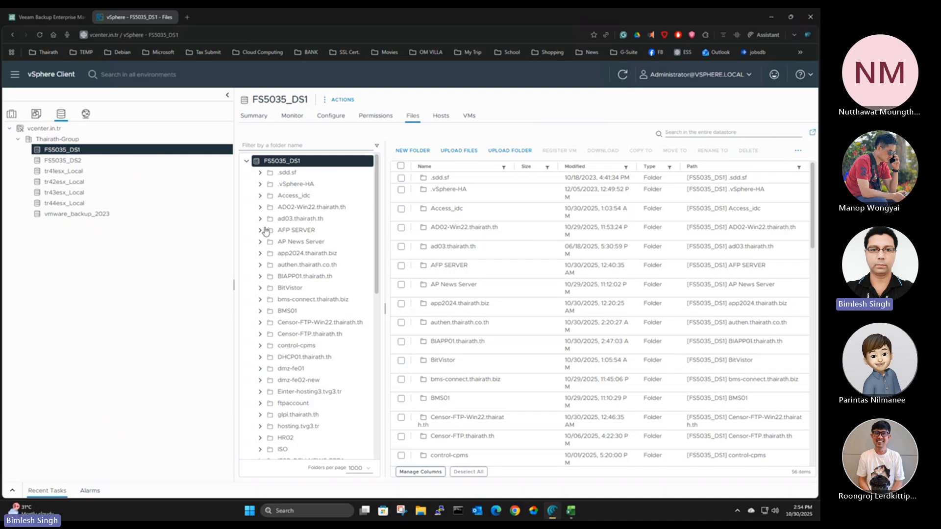
{"action": "left_click", "coordinate": [261, 209]}
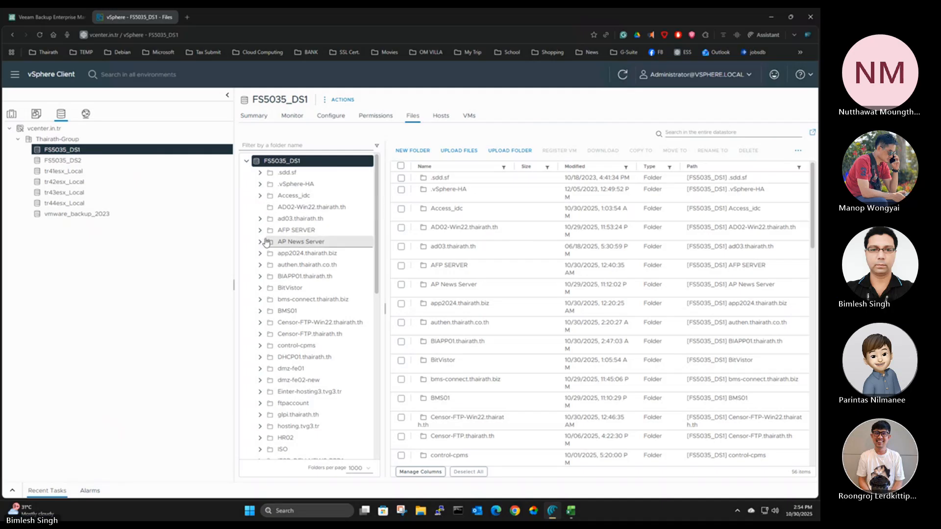
{"action": "left_click", "coordinate": [305, 208]}
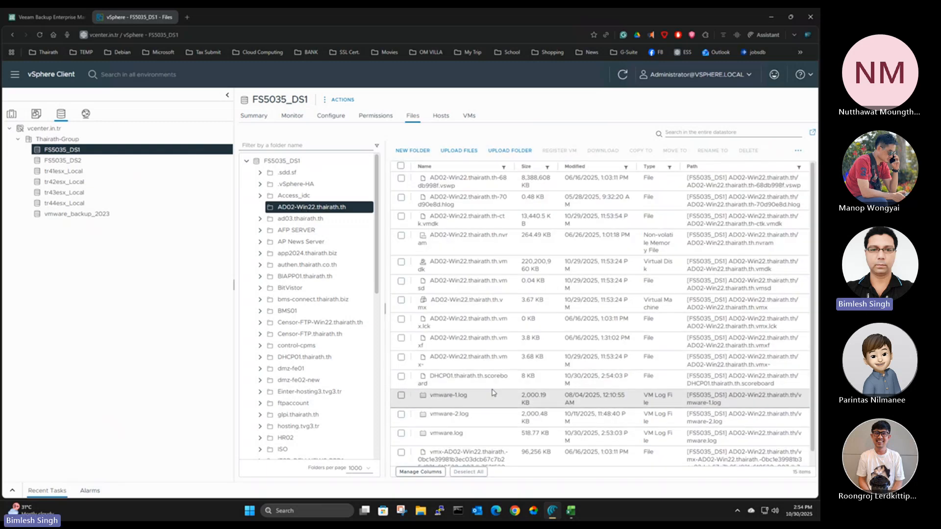
{"action": "scroll", "coordinate": [493, 393], "scroll_direction": "down", "scroll_amount": 1}
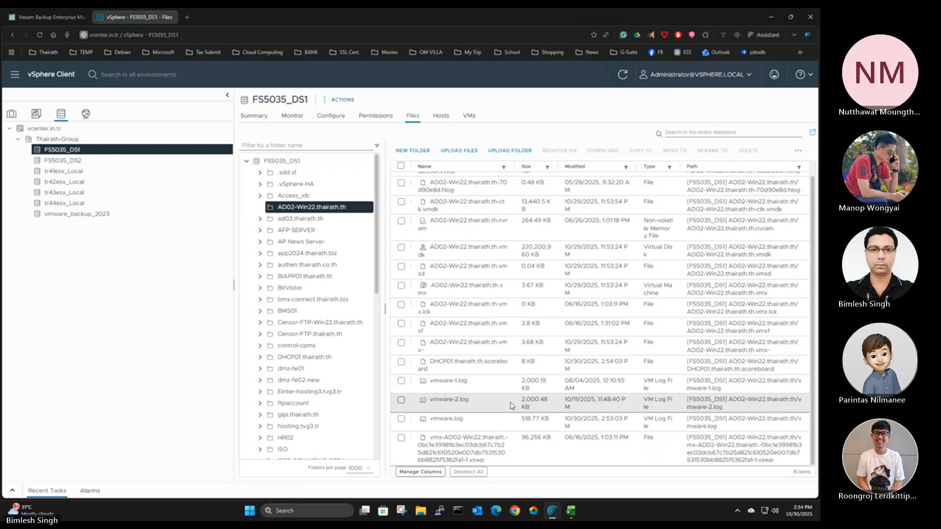
{"action": "scroll", "coordinate": [538, 168], "scroll_direction": "up", "scroll_amount": 1}
{"action": "left_click_drag", "start_coordinate": [539, 169], "coordinate": [558, 170]}
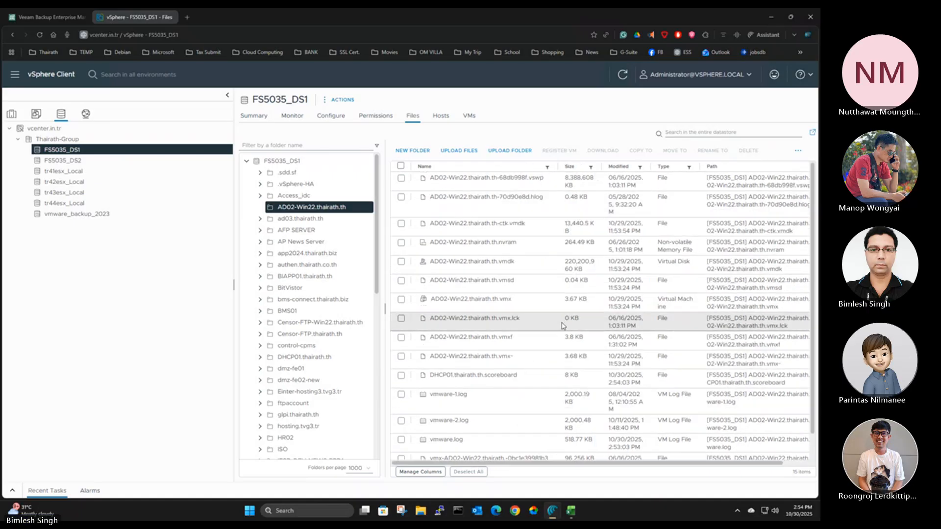
{"action": "left_click", "coordinate": [503, 303]}
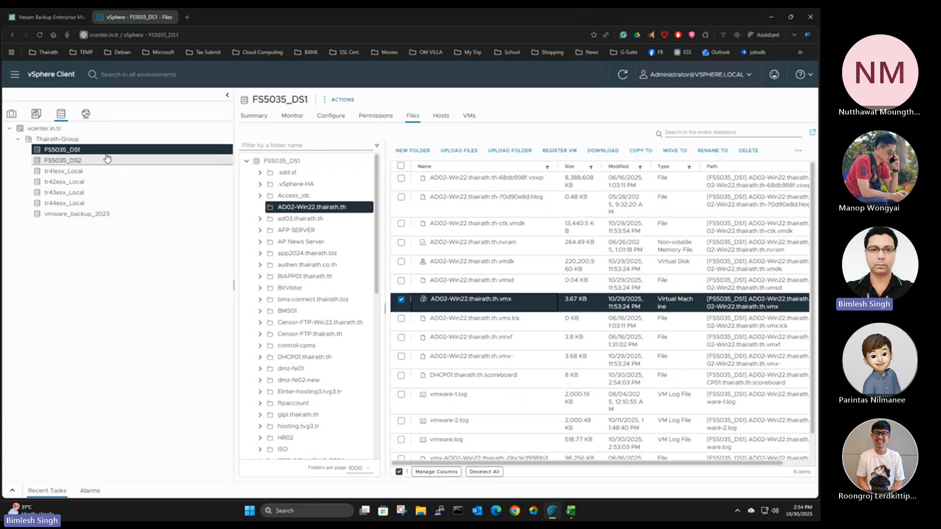
Return to the host inventory, show the datastore used by Access_idc_replica (2), and collapse host tr43esx.in.tr
{"action": "left_click", "coordinate": [15, 119]}
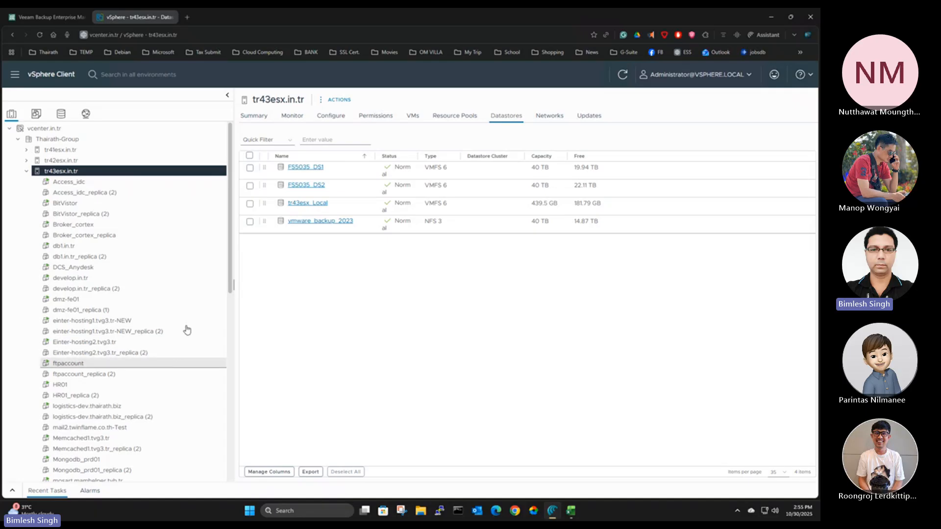
{"action": "left_click", "coordinate": [90, 192]}
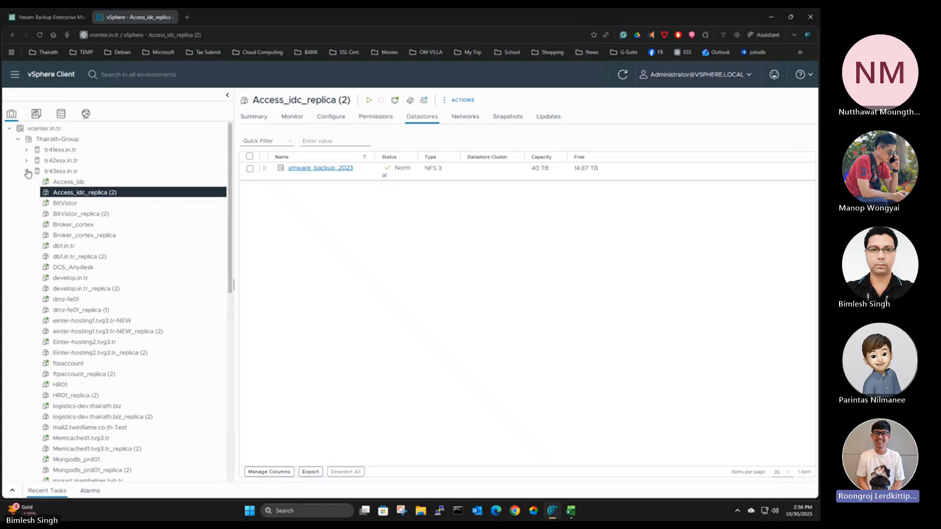
{"action": "left_click", "coordinate": [27, 171]}
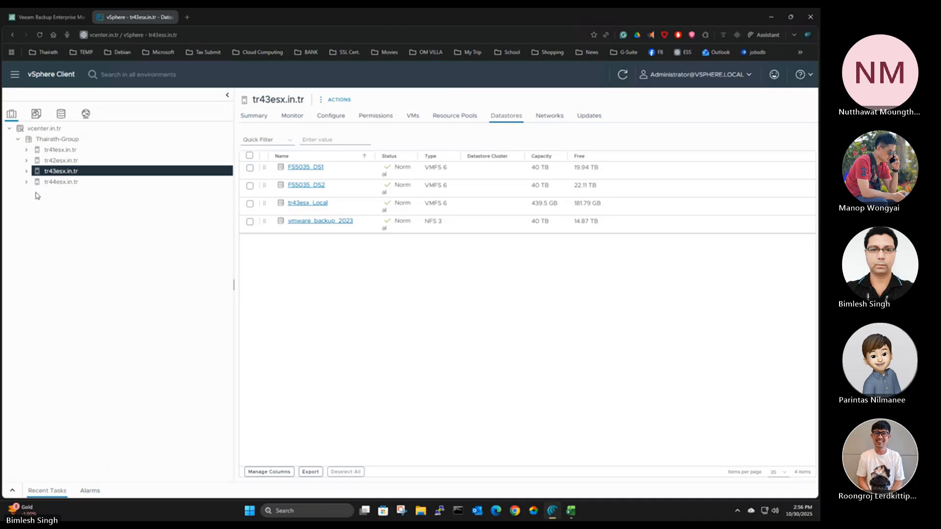
Show the summaries of News-PRD and Payout.thairath.th_replica in the virtual machine inventory
{"action": "left_click", "coordinate": [36, 114]}
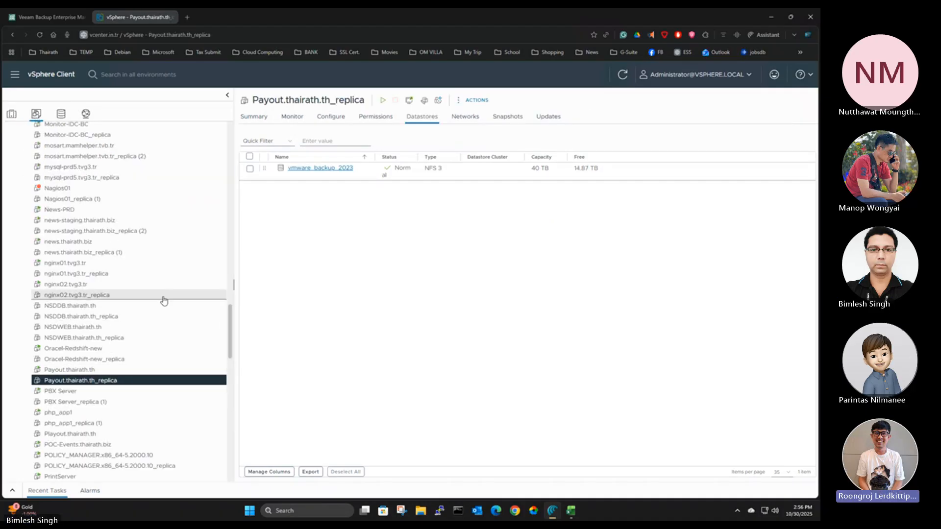
{"action": "left_click", "coordinate": [73, 210]}
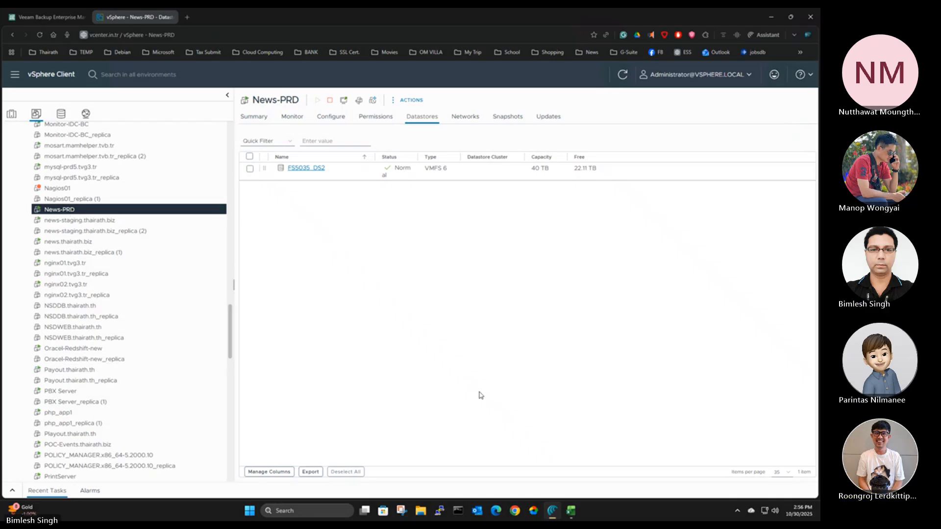
{"action": "left_click", "coordinate": [249, 120]}
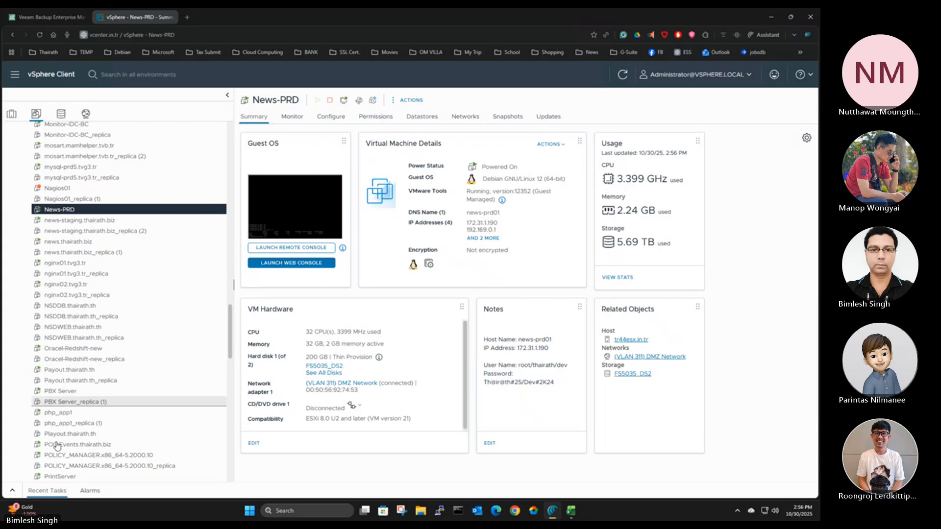
{"action": "left_click", "coordinate": [60, 381]}
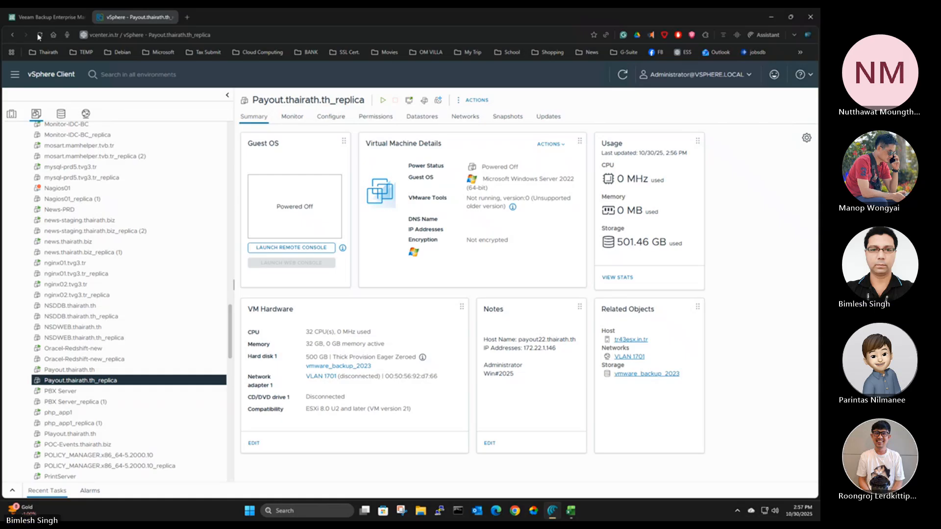
Switch to Veeam Backup Enterprise Manager, close the session and TR43 job reports, and show the dashboard
{"action": "left_click", "coordinate": [47, 17]}
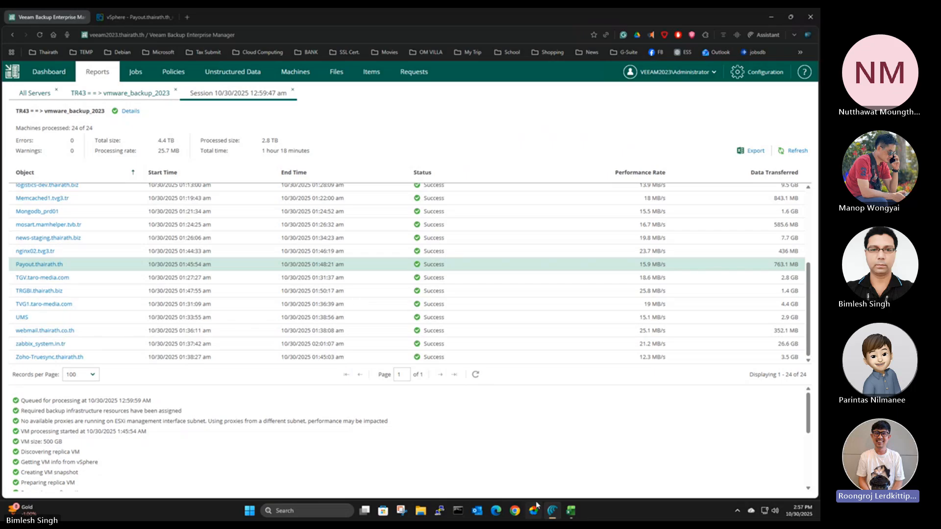
{"action": "left_click", "coordinate": [293, 89]}
{"action": "left_click", "coordinate": [176, 93]}
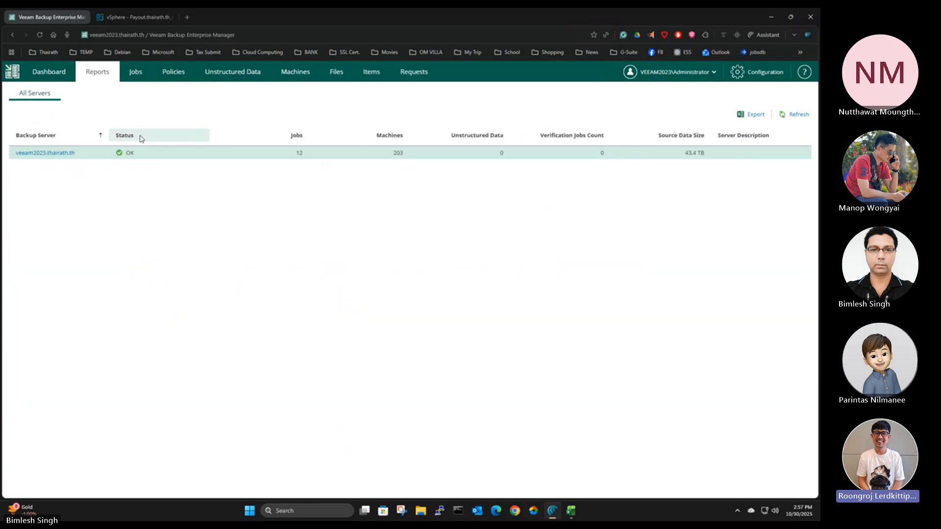
{"action": "left_click", "coordinate": [53, 74]}
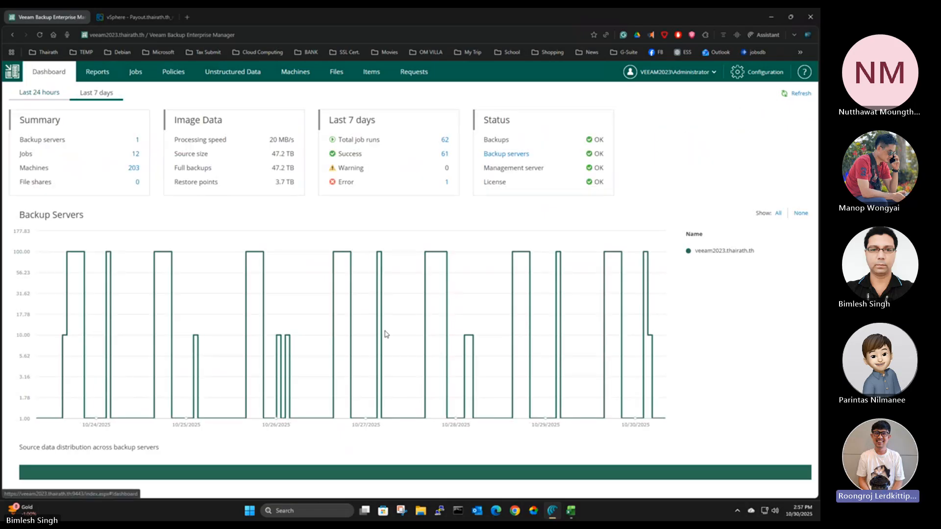
Look through the Jobs, Policies, Unstructured Data, Machines, Files and Items pages, and return to the dashboard
{"action": "left_click", "coordinate": [145, 75]}
{"action": "left_click", "coordinate": [172, 74]}
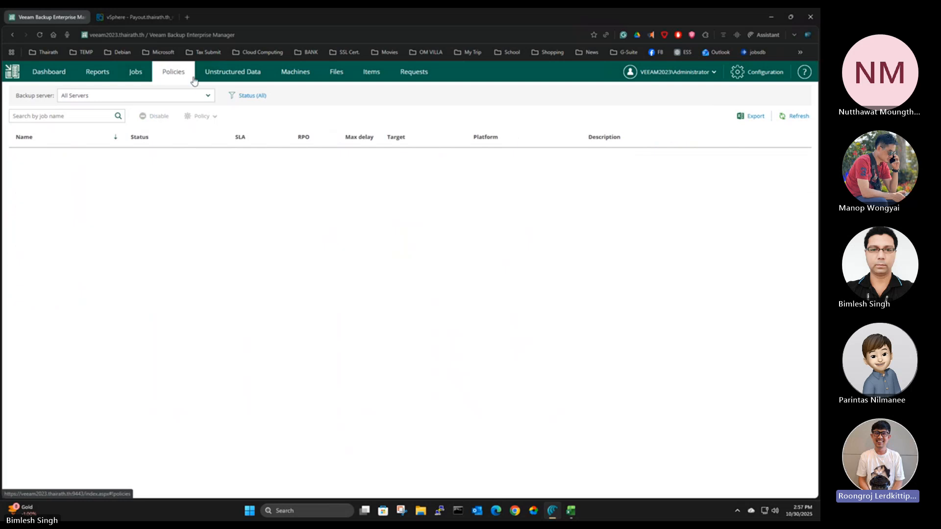
{"action": "left_click", "coordinate": [210, 78]}
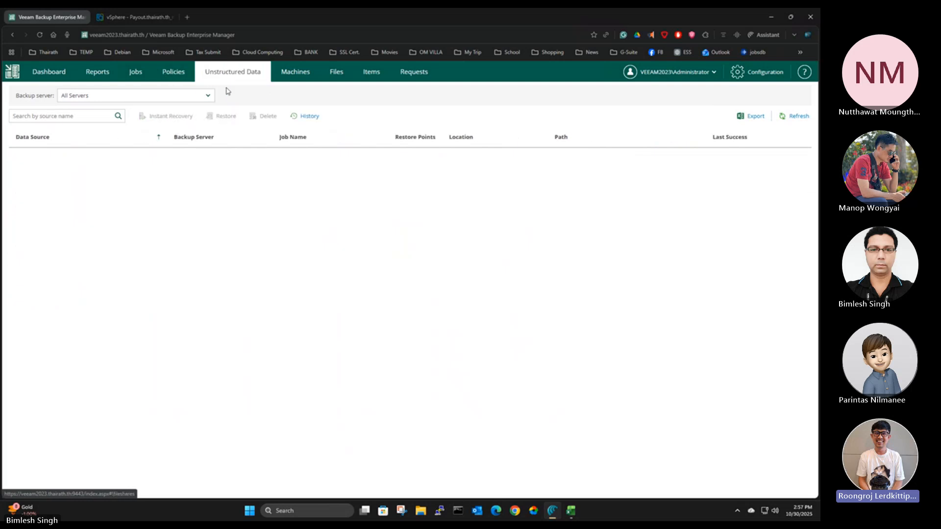
{"action": "left_click", "coordinate": [296, 79]}
{"action": "left_click", "coordinate": [340, 80]}
{"action": "left_click", "coordinate": [371, 74]}
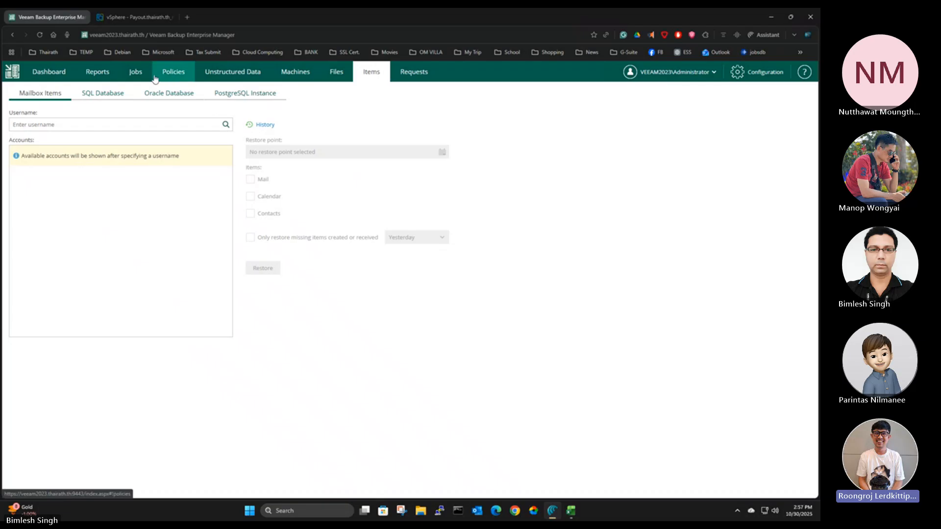
{"action": "left_click", "coordinate": [53, 78]}
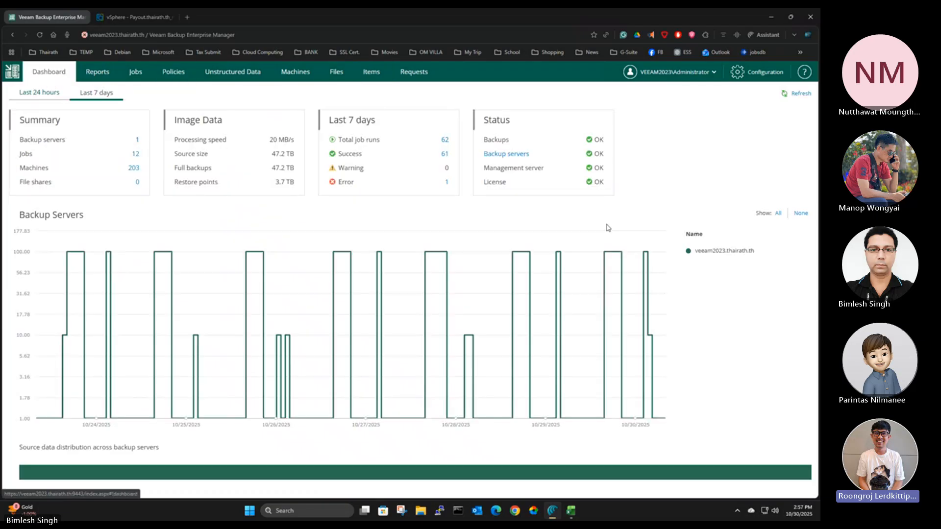